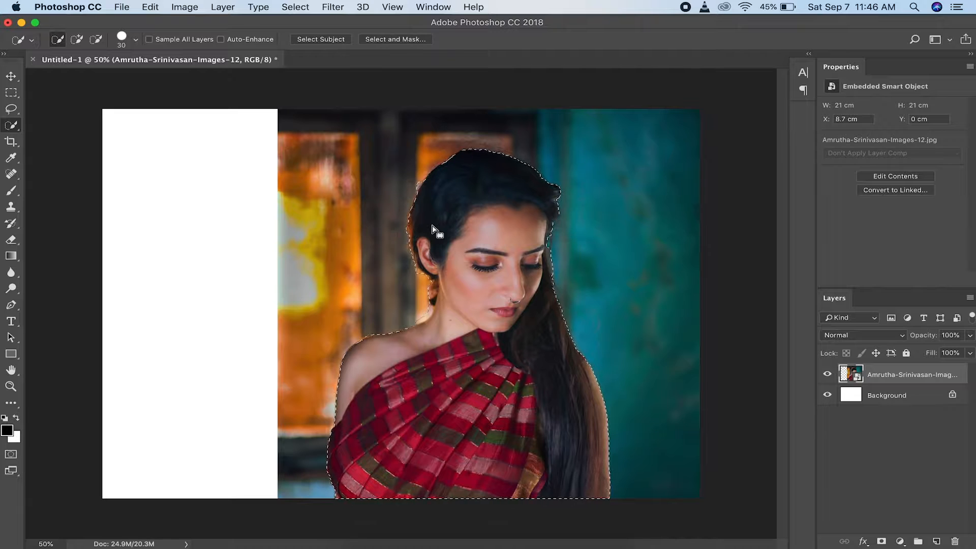
Step: Turn the portrait selection into a layer mask and open that mask in Select and Mask
{"action": "left_click", "coordinate": [882, 541]}
{"action": "right_click", "coordinate": [884, 376]}
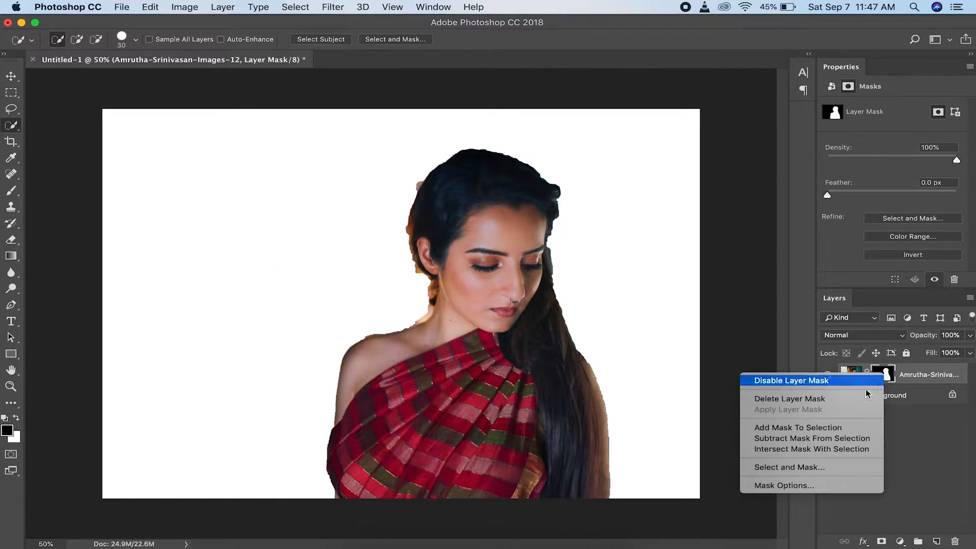
{"action": "left_click", "coordinate": [808, 468]}
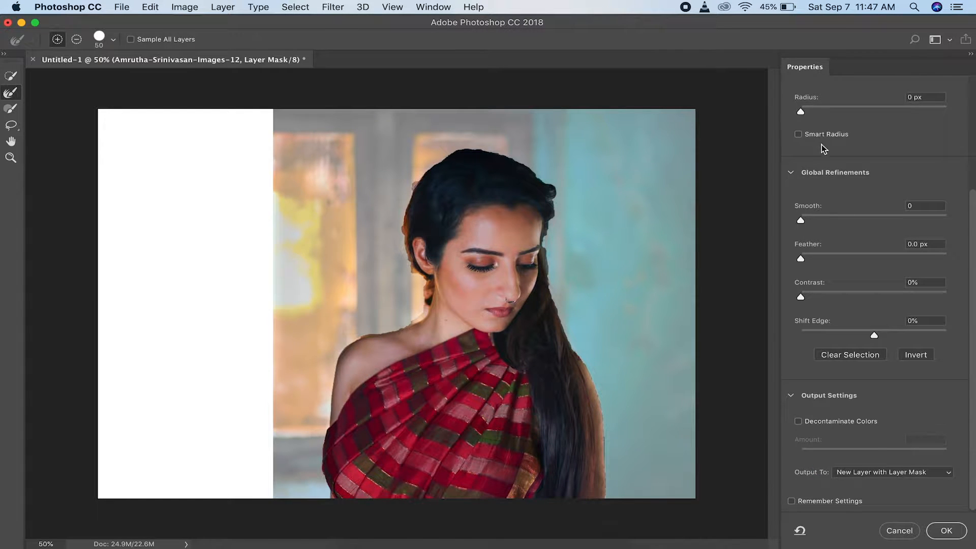
Step: Set the Select and Mask preview to the Onion Skin view with 38% transparency
{"action": "scroll", "coordinate": [821, 145], "scroll_direction": "up", "scroll_amount": 8}
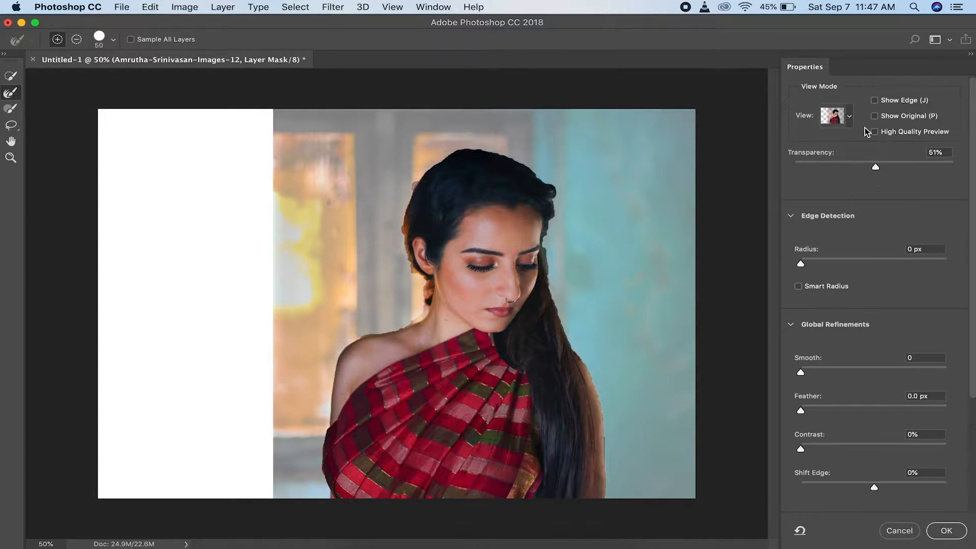
{"action": "left_click", "coordinate": [850, 117]}
{"action": "left_click", "coordinate": [838, 149]}
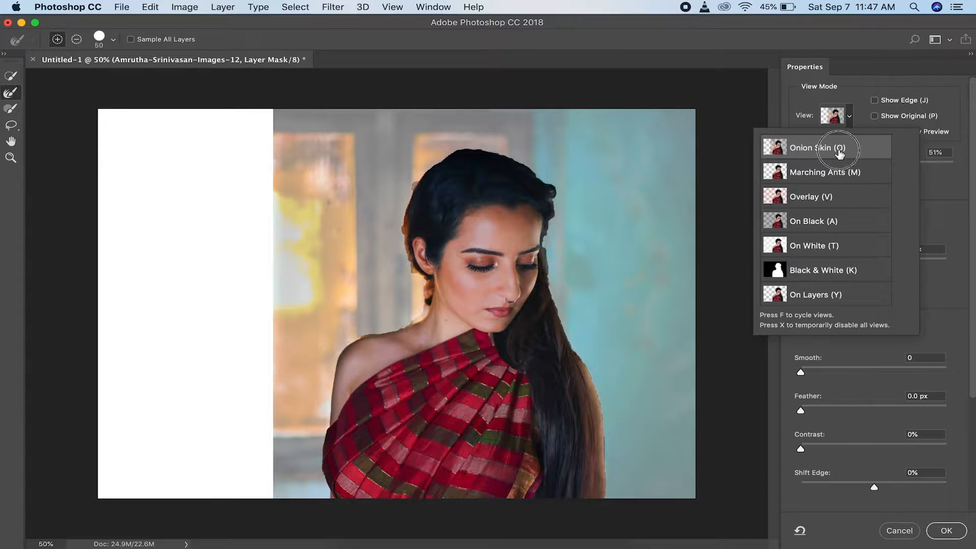
{"action": "left_click_drag", "start_coordinate": [876, 162], "coordinate": [852, 166]}
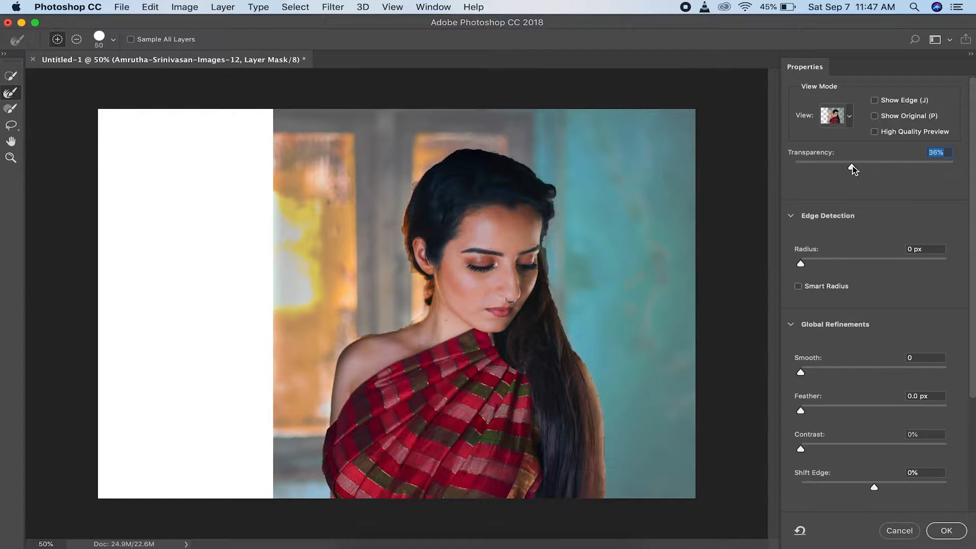
Step: Brush with the Refine Edge Brush along the woman's head, shoulder, long hair and lower arm outline
{"action": "left_click", "coordinate": [11, 94]}
{"action": "mouse_move", "coordinate": [508, 157]}
{"action": "left_mouse_down"}
{"action": "mouse_move", "coordinate": [450, 156]}
{"action": "mouse_move", "coordinate": [422, 182]}
{"action": "mouse_move", "coordinate": [404, 218]}
{"action": "mouse_move", "coordinate": [423, 319]}
{"action": "mouse_move", "coordinate": [354, 336]}
{"action": "mouse_move", "coordinate": [365, 340]}
{"action": "left_mouse_up"}
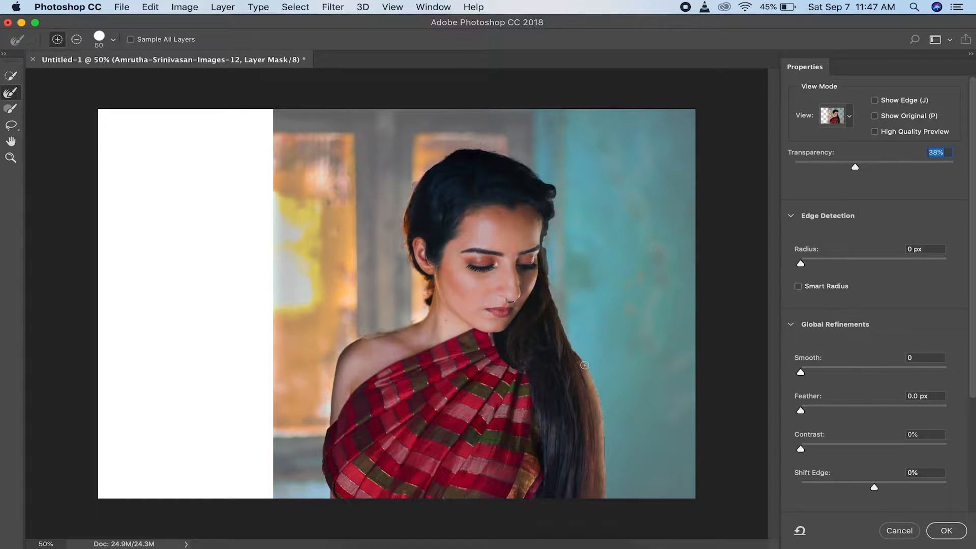
{"action": "left_click_drag", "start_coordinate": [591, 385], "coordinate": [605, 491]}
{"action": "mouse_move", "coordinate": [554, 301]}
{"action": "left_mouse_down"}
{"action": "mouse_move", "coordinate": [549, 185]}
{"action": "mouse_move", "coordinate": [514, 160]}
{"action": "mouse_move", "coordinate": [469, 149]}
{"action": "mouse_move", "coordinate": [435, 187]}
{"action": "left_mouse_up"}
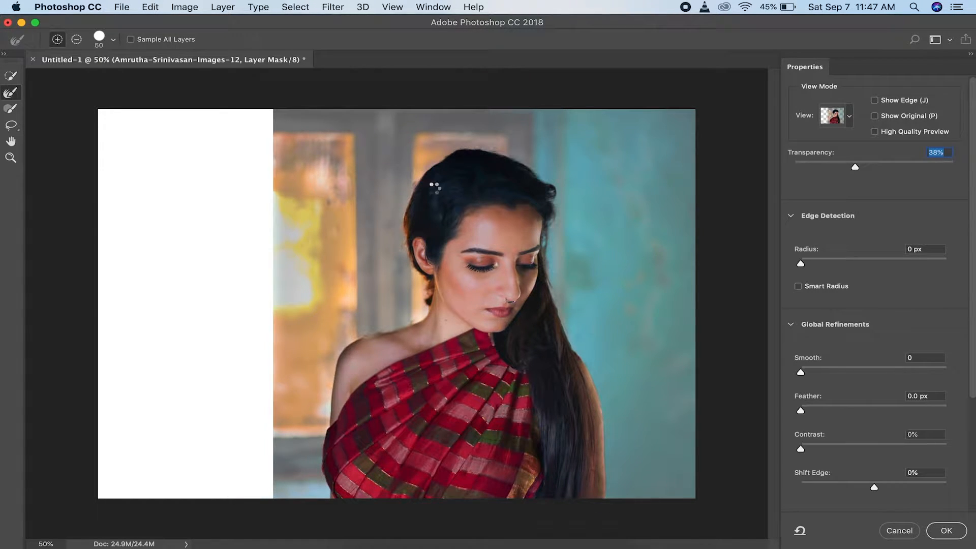
{"action": "mouse_move", "coordinate": [330, 424]}
{"action": "left_mouse_down"}
{"action": "mouse_move", "coordinate": [322, 464]}
{"action": "mouse_move", "coordinate": [330, 501]}
{"action": "left_mouse_up"}
Step: Set the global refinements to Smooth 5, Feather 0.3 px and Contrast 10%
{"action": "mouse_move", "coordinate": [802, 373]}
{"action": "left_mouse_down"}
{"action": "mouse_move", "coordinate": [858, 373]}
{"action": "mouse_move", "coordinate": [809, 374]}
{"action": "left_mouse_up"}
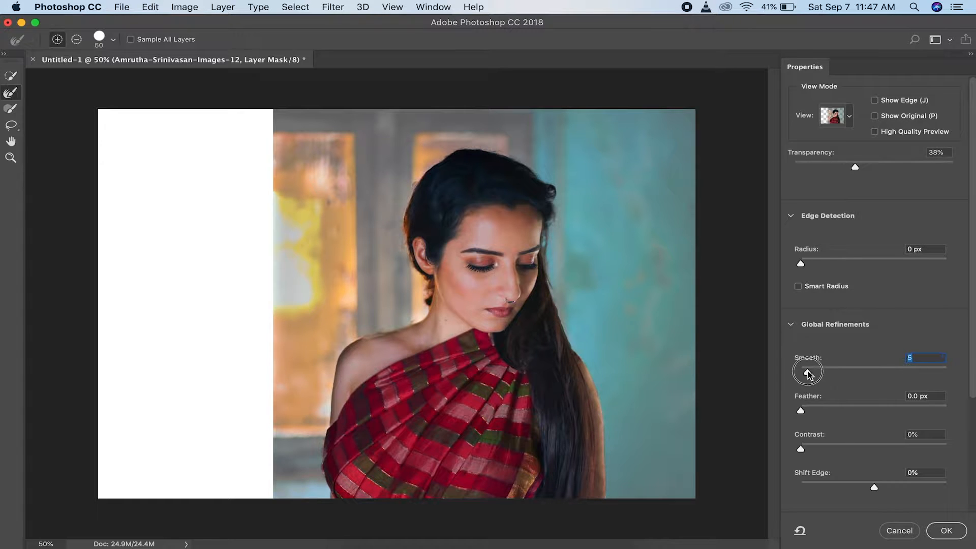
{"action": "left_click_drag", "start_coordinate": [801, 410], "coordinate": [804, 413]}
{"action": "left_click_drag", "start_coordinate": [800, 450], "coordinate": [810, 449]}
Step: Output the refined selection to a New Layer with Layer Mask and apply it
{"action": "scroll", "coordinate": [923, 482], "scroll_direction": "down", "scroll_amount": 3}
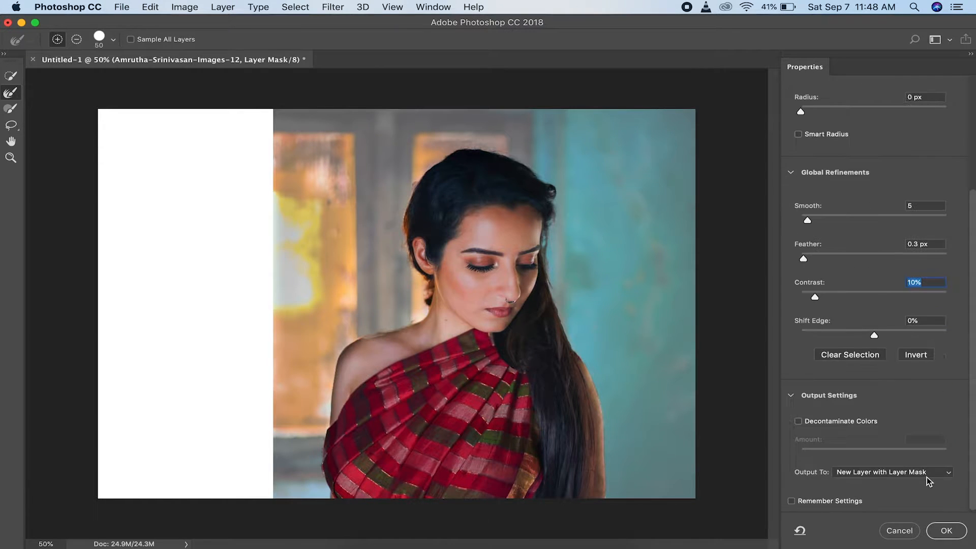
{"action": "left_click", "coordinate": [926, 477]}
{"action": "left_click", "coordinate": [871, 471]}
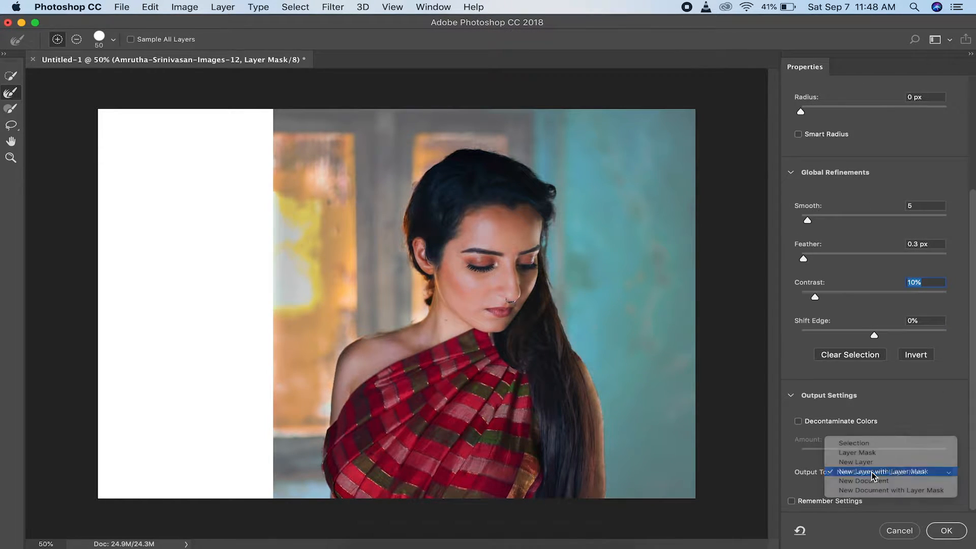
{"action": "left_click", "coordinate": [946, 530]}
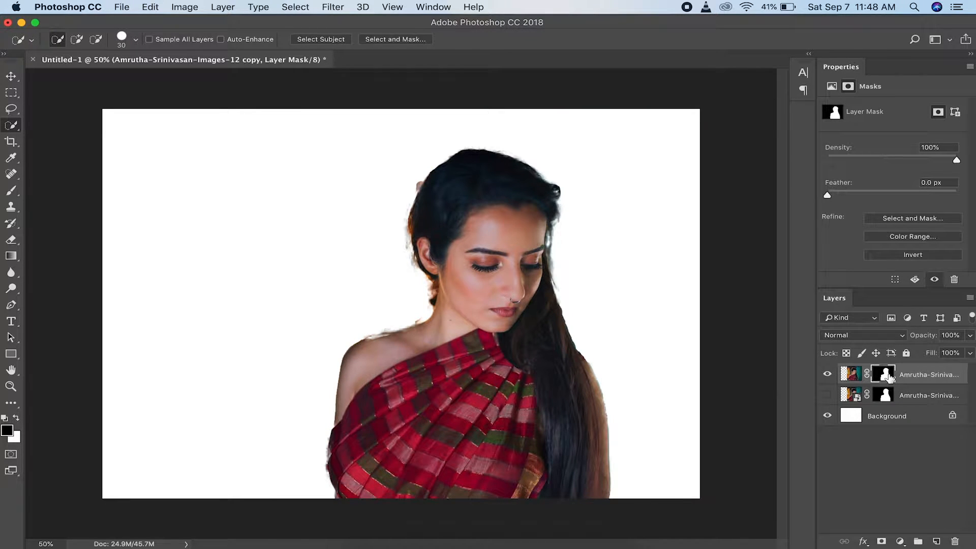
Step: Choose the Brush tool with black (000000) as foreground colour and shrink the brush for detailed work around the shoulder
{"action": "left_click", "coordinate": [11, 190]}
{"action": "left_click", "coordinate": [8, 431]}
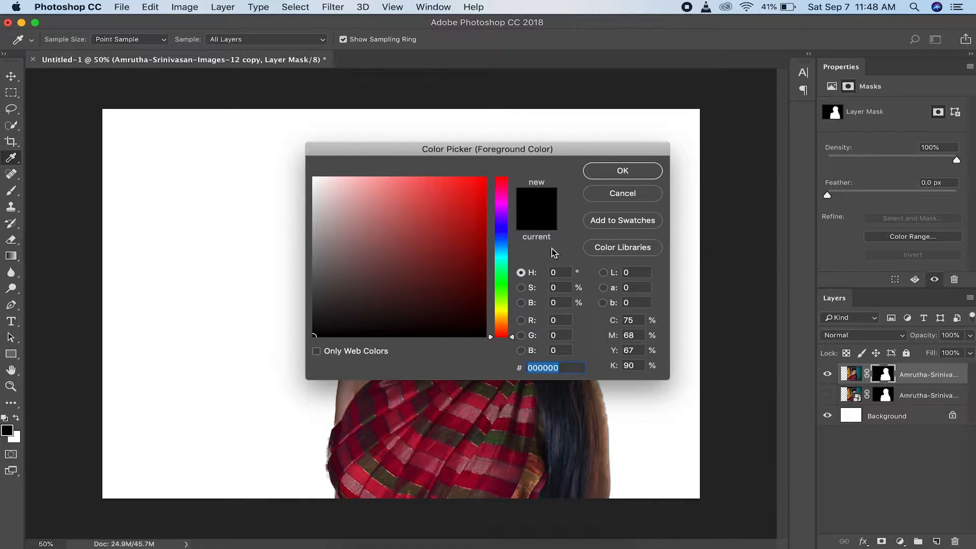
{"action": "left_click", "coordinate": [624, 170]}
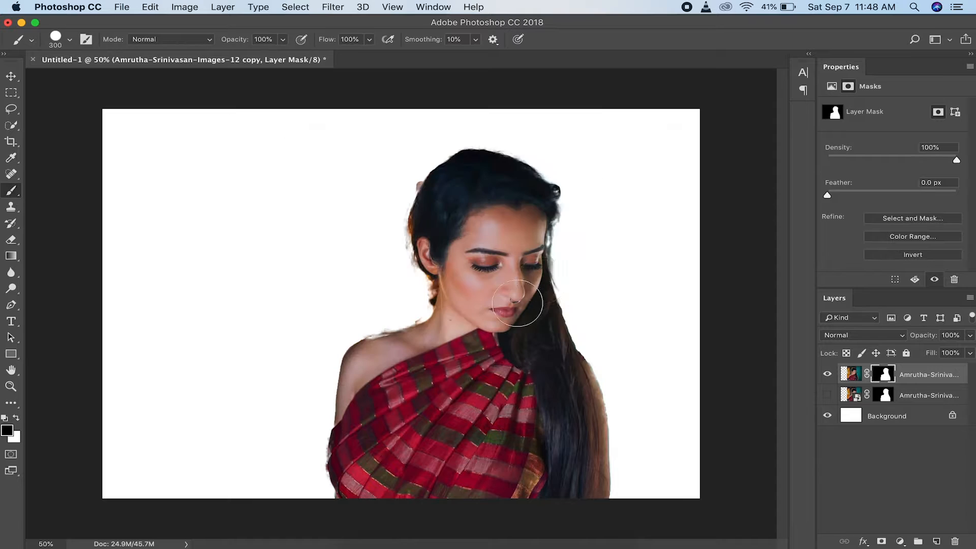
{"action": "key", "text": "super+equal"}
{"action": "key", "text": "super+equal"}
{"action": "key", "text": "bracketleft"}
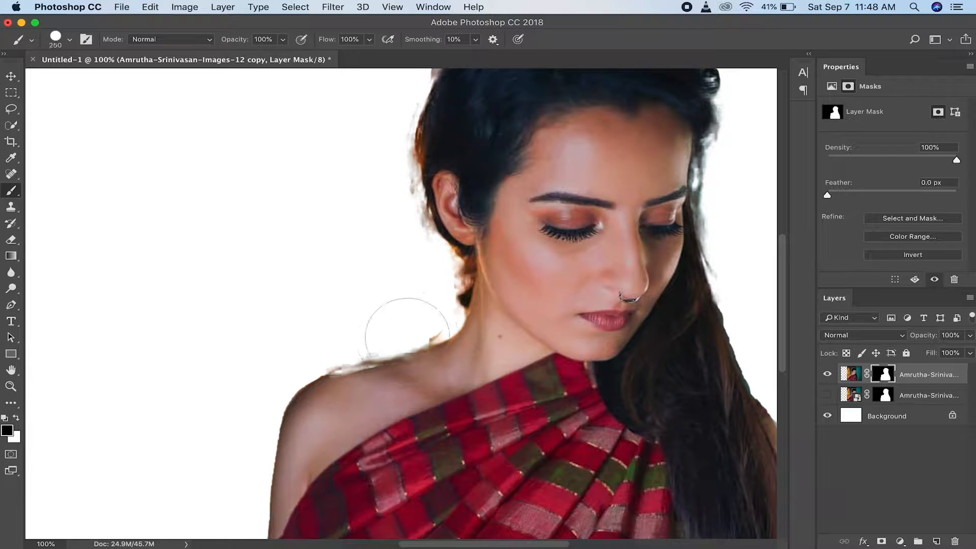
{"action": "key", "text": "bracketleft"}
{"action": "key", "text": "bracketleft"}
{"action": "key", "text": "bracketleft"}
{"action": "key", "text": "bracketleft"}
Step: Paint black over a patch of the shoulder on the mask and restore it with white
{"action": "left_click_drag", "start_coordinate": [431, 362], "coordinate": [386, 370]}
{"action": "left_click", "coordinate": [16, 417]}
{"action": "mouse_move", "coordinate": [442, 355]}
{"action": "left_mouse_down"}
{"action": "mouse_move", "coordinate": [336, 387]}
{"action": "mouse_move", "coordinate": [407, 361]}
{"action": "mouse_move", "coordinate": [437, 364]}
{"action": "left_mouse_up"}
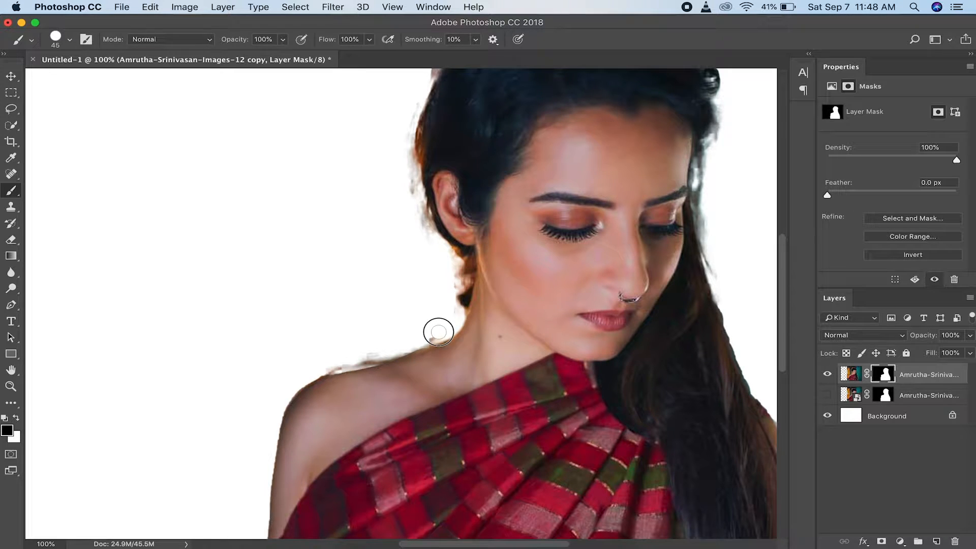
Step: Paint black on the mask along the top of the bare shoulder to remove the background fringe, undoing the extra stroke
{"action": "left_click_drag", "start_coordinate": [438, 332], "coordinate": [300, 381]}
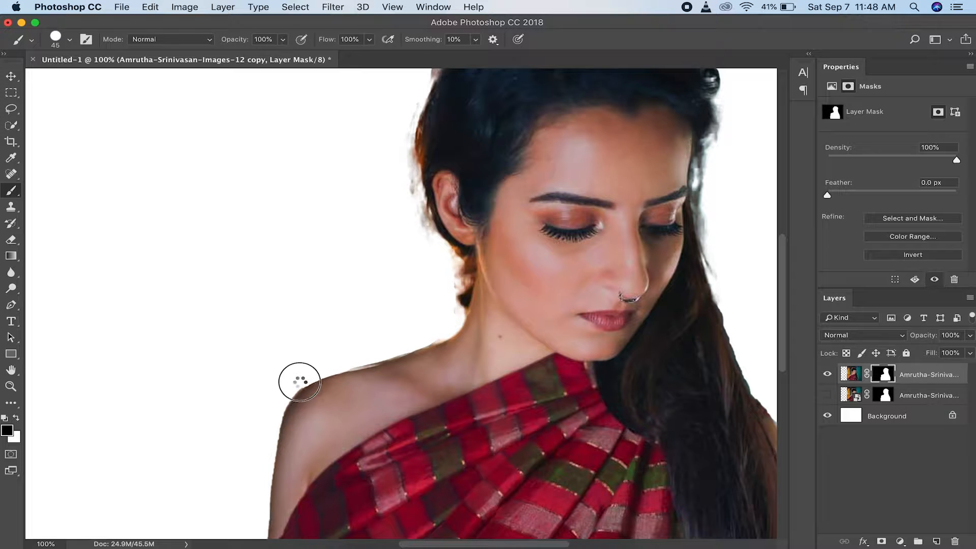
{"action": "mouse_move", "coordinate": [437, 333]}
{"action": "left_mouse_down"}
{"action": "mouse_move", "coordinate": [285, 394]}
{"action": "mouse_move", "coordinate": [266, 425]}
{"action": "mouse_move", "coordinate": [270, 441]}
{"action": "left_mouse_up"}
{"action": "key", "text": "super+z"}
Step: Lower the 45 px brush's hardness to about 47% and paint out the fringe below the ear and along the neck and shoulder
{"action": "left_click", "coordinate": [69, 41]}
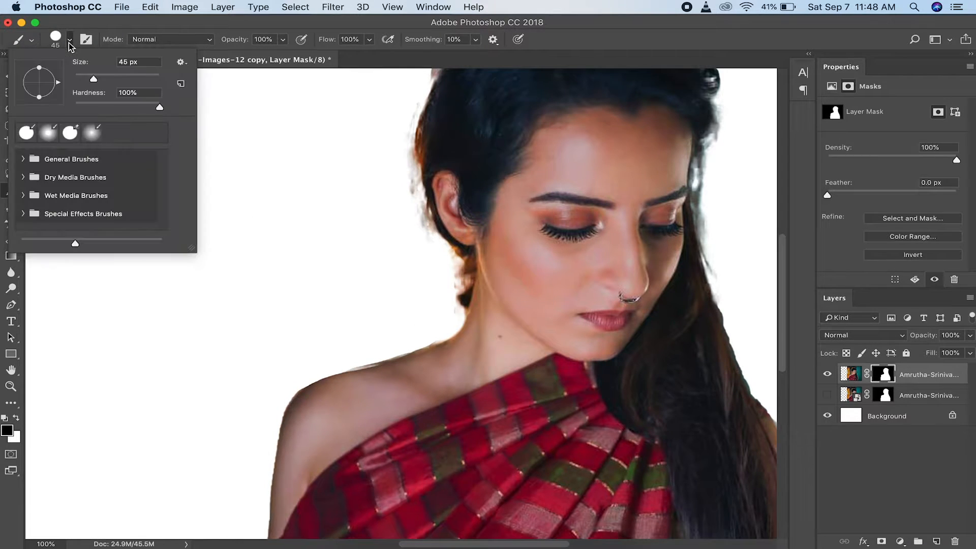
{"action": "left_click_drag", "start_coordinate": [159, 107], "coordinate": [116, 107]}
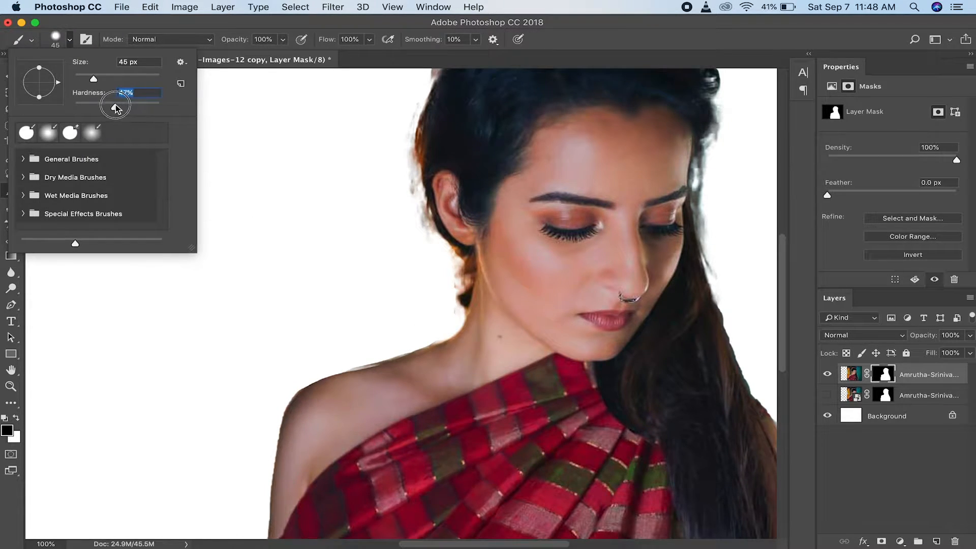
{"action": "key", "text": "Return"}
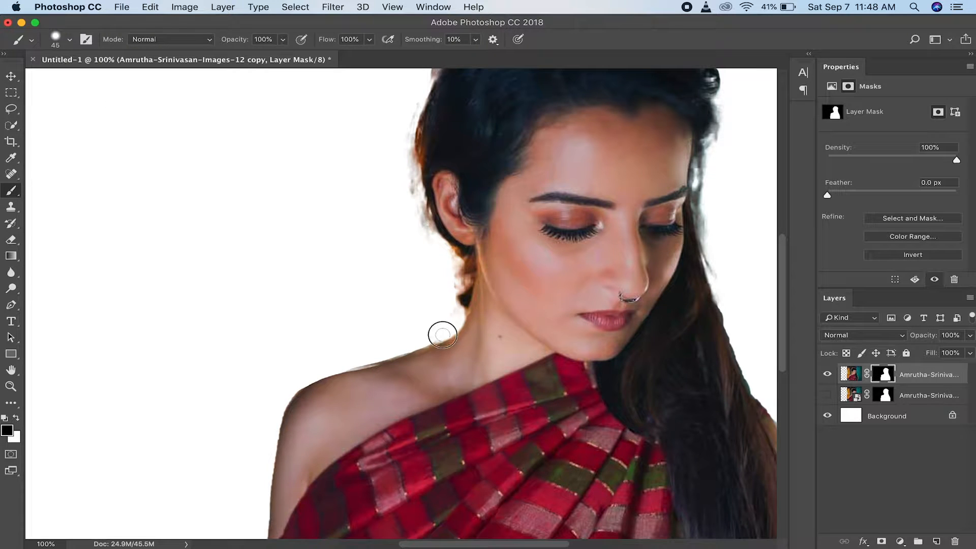
{"action": "left_click_drag", "start_coordinate": [442, 334], "coordinate": [408, 346]}
{"action": "left_click_drag", "start_coordinate": [448, 254], "coordinate": [452, 317]}
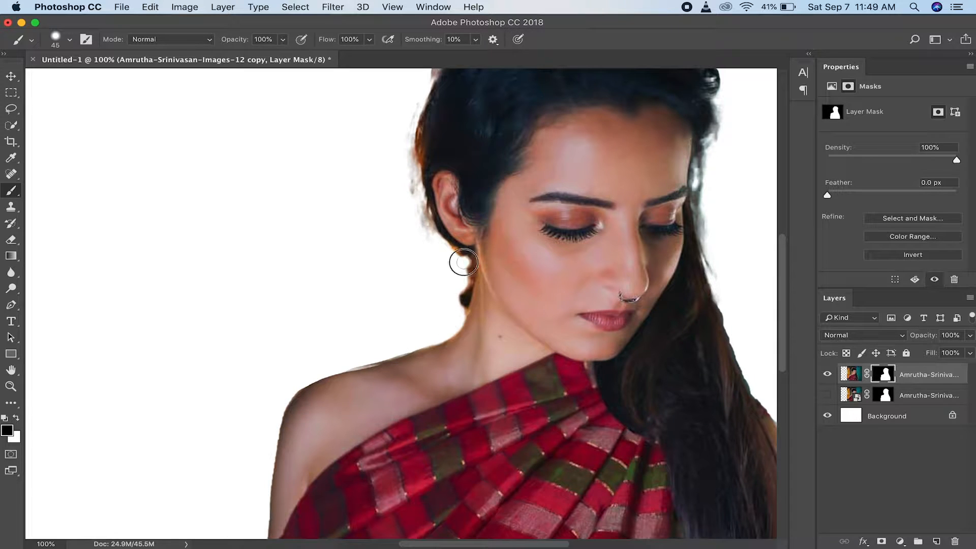
{"action": "mouse_move", "coordinate": [463, 263]}
{"action": "left_mouse_down"}
{"action": "mouse_move", "coordinate": [450, 255]}
{"action": "mouse_move", "coordinate": [456, 311]}
{"action": "mouse_move", "coordinate": [470, 274]}
{"action": "mouse_move", "coordinate": [460, 262]}
{"action": "mouse_move", "coordinate": [446, 336]}
{"action": "mouse_move", "coordinate": [358, 362]}
{"action": "left_mouse_up"}
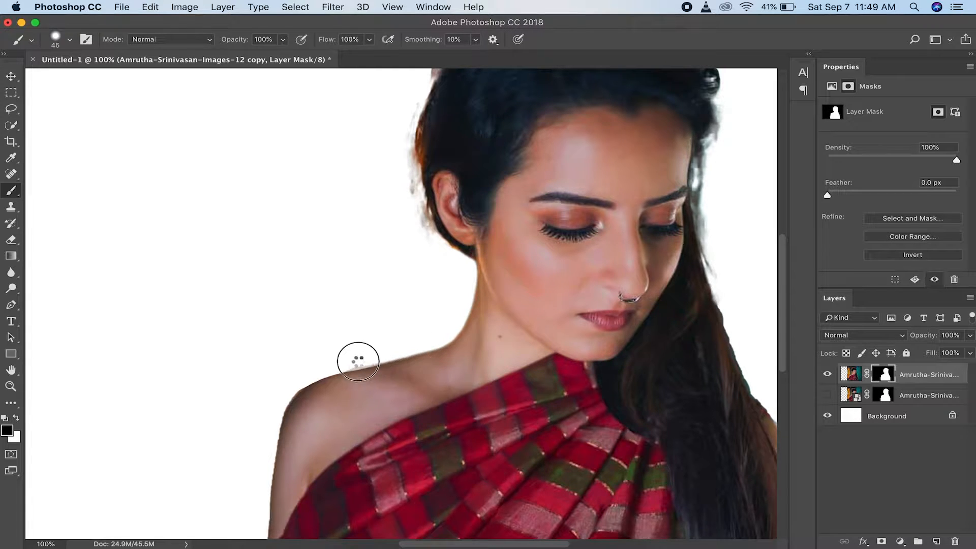
Step: Paint black on the mask to clean the hair edges around the back of the head and beside the face
{"action": "scroll", "coordinate": [416, 311], "scroll_direction": "up", "scroll_amount": 3}
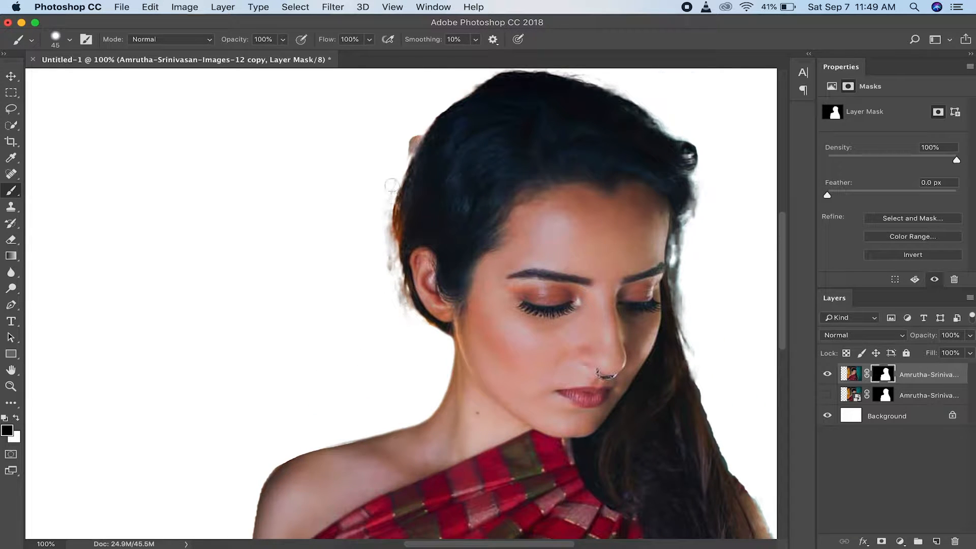
{"action": "mouse_move", "coordinate": [391, 186]}
{"action": "left_mouse_down"}
{"action": "mouse_move", "coordinate": [386, 287]}
{"action": "mouse_move", "coordinate": [381, 227]}
{"action": "mouse_move", "coordinate": [401, 169]}
{"action": "mouse_move", "coordinate": [395, 262]}
{"action": "mouse_move", "coordinate": [414, 324]}
{"action": "mouse_move", "coordinate": [393, 266]}
{"action": "mouse_move", "coordinate": [429, 331]}
{"action": "left_mouse_up"}
{"action": "scroll", "coordinate": [381, 283], "scroll_direction": "up", "scroll_amount": 3}
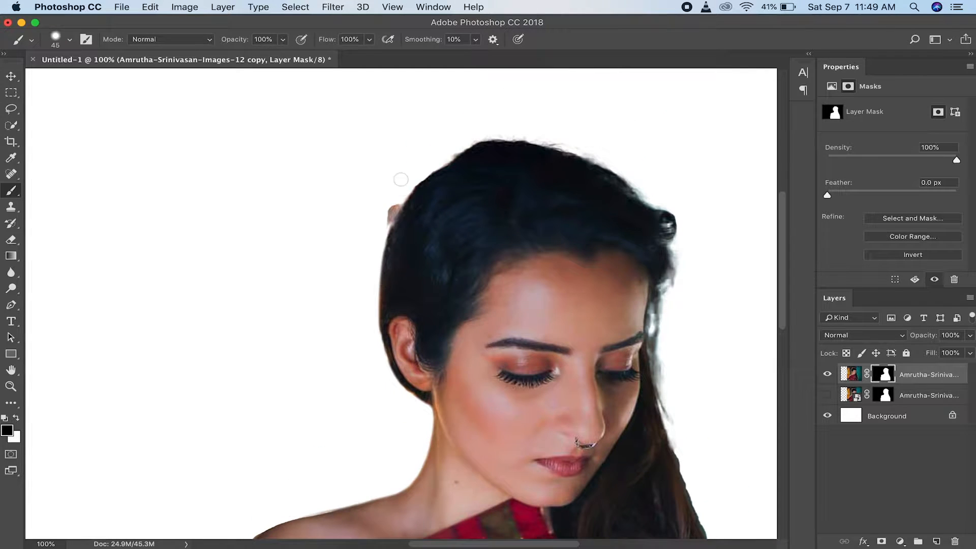
{"action": "left_click_drag", "start_coordinate": [407, 178], "coordinate": [371, 267]}
{"action": "scroll", "coordinate": [368, 234], "scroll_direction": "right", "scroll_amount": 5}
{"action": "scroll", "coordinate": [369, 234], "scroll_direction": "up", "scroll_amount": 2}
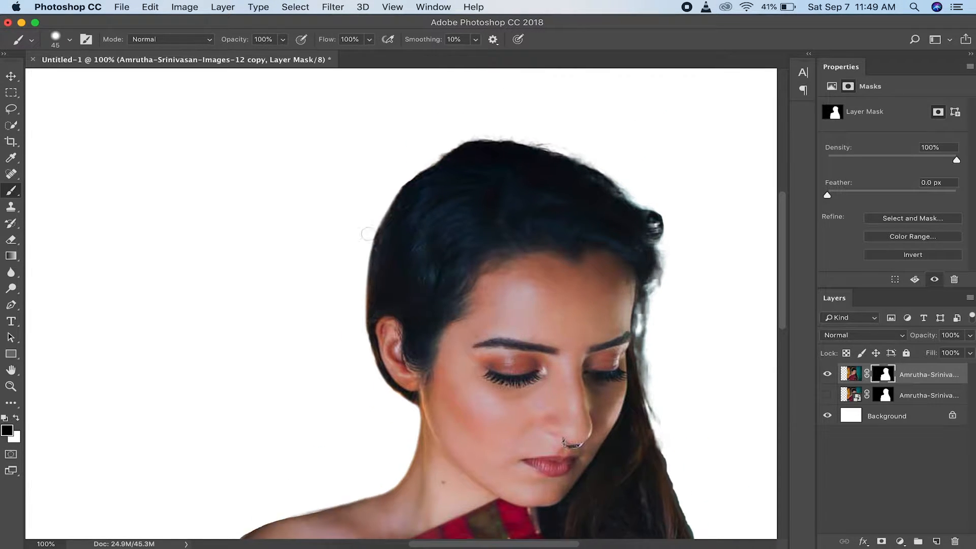
{"action": "mouse_move", "coordinate": [612, 278]}
{"action": "left_mouse_down"}
{"action": "mouse_move", "coordinate": [592, 344]}
{"action": "mouse_move", "coordinate": [606, 436]}
{"action": "mouse_move", "coordinate": [596, 426]}
{"action": "mouse_move", "coordinate": [601, 318]}
{"action": "mouse_move", "coordinate": [585, 348]}
{"action": "mouse_move", "coordinate": [593, 333]}
{"action": "mouse_move", "coordinate": [588, 391]}
{"action": "mouse_move", "coordinate": [610, 470]}
{"action": "left_mouse_up"}
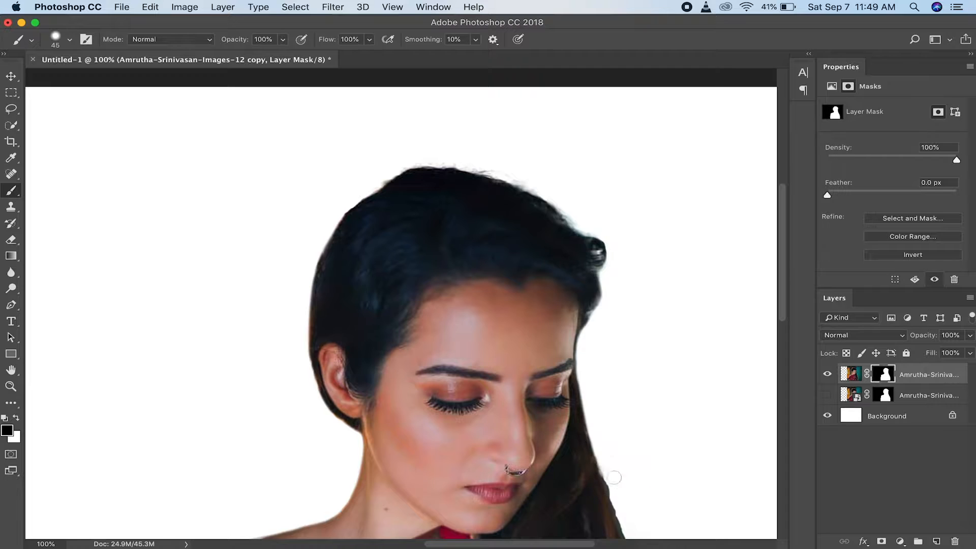
Step: Paint black on the mask along the outer edge of the long hair and the arm behind it, down to the image's bottom
{"action": "scroll", "coordinate": [609, 453], "scroll_direction": "down", "scroll_amount": 4}
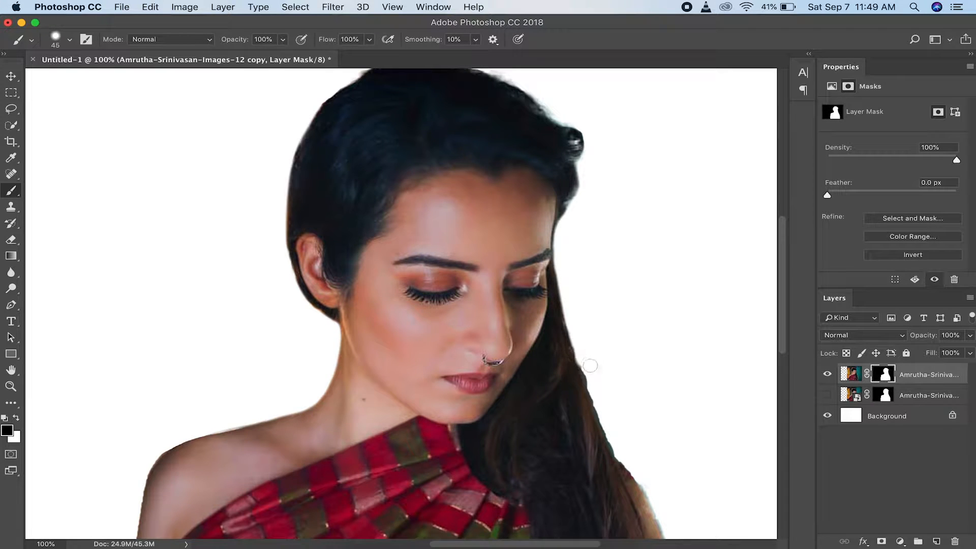
{"action": "scroll", "coordinate": [584, 351], "scroll_direction": "down", "scroll_amount": 5}
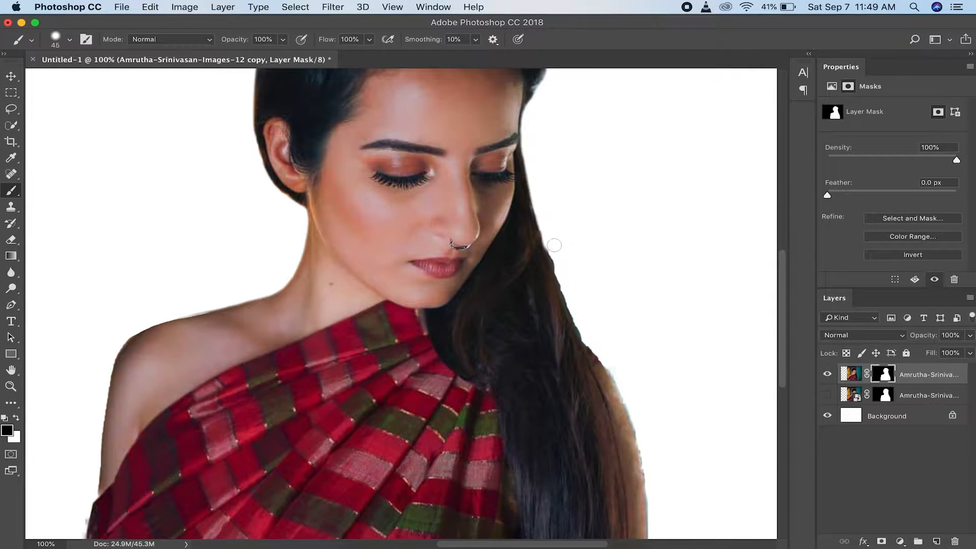
{"action": "mouse_move", "coordinate": [553, 246]}
{"action": "left_mouse_down"}
{"action": "mouse_move", "coordinate": [571, 307]}
{"action": "mouse_move", "coordinate": [611, 361]}
{"action": "mouse_move", "coordinate": [604, 351]}
{"action": "mouse_move", "coordinate": [643, 432]}
{"action": "left_mouse_up"}
{"action": "left_click_drag", "start_coordinate": [623, 384], "coordinate": [650, 477]}
{"action": "scroll", "coordinate": [649, 477], "scroll_direction": "down", "scroll_amount": 3}
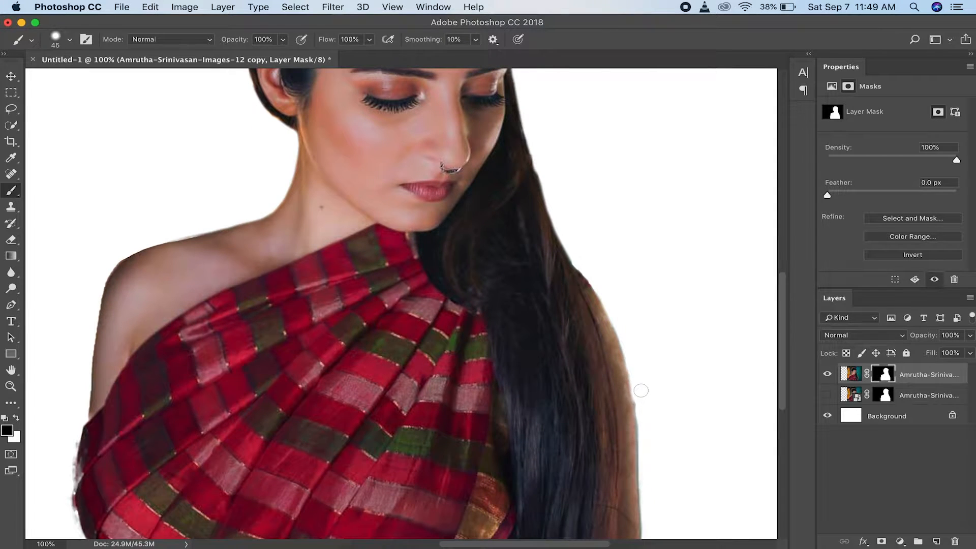
{"action": "left_click_drag", "start_coordinate": [641, 398], "coordinate": [649, 475]}
{"action": "scroll", "coordinate": [670, 483], "scroll_direction": "down", "scroll_amount": 3}
{"action": "scroll", "coordinate": [670, 484], "scroll_direction": "down", "scroll_amount": 2}
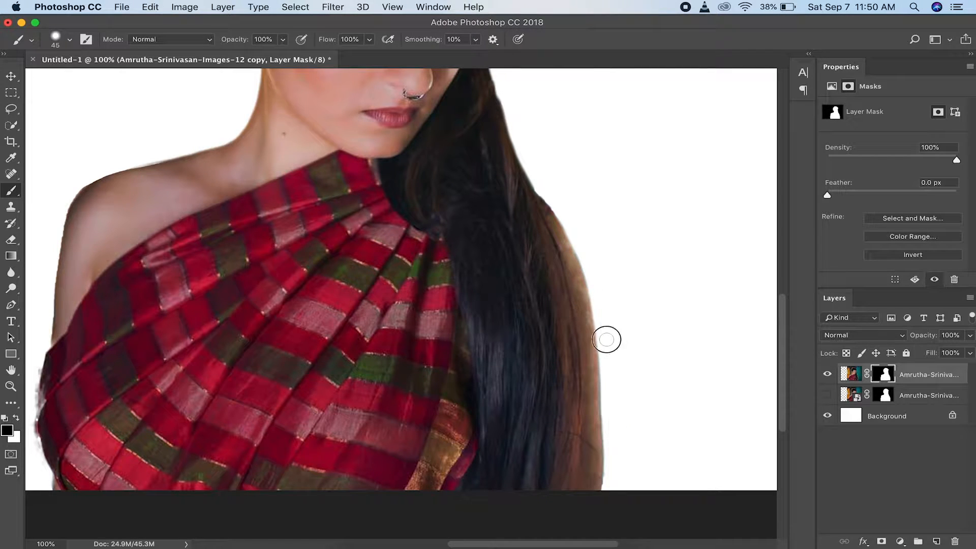
{"action": "left_click_drag", "start_coordinate": [606, 340], "coordinate": [610, 497]}
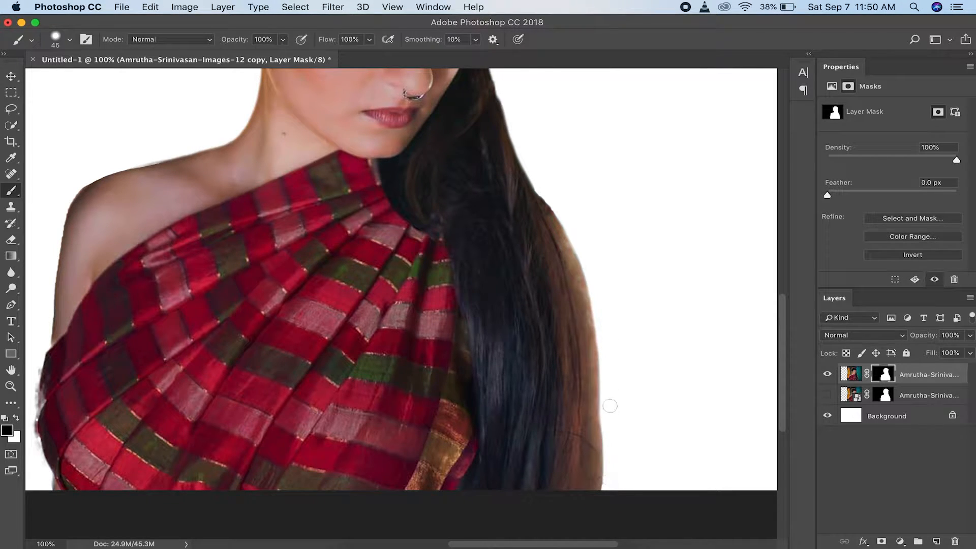
Step: Paint black on the mask along the outer edge of the red garment and the bare upper arm to remove the fringe
{"action": "scroll", "coordinate": [609, 366], "scroll_direction": "up", "scroll_amount": 3}
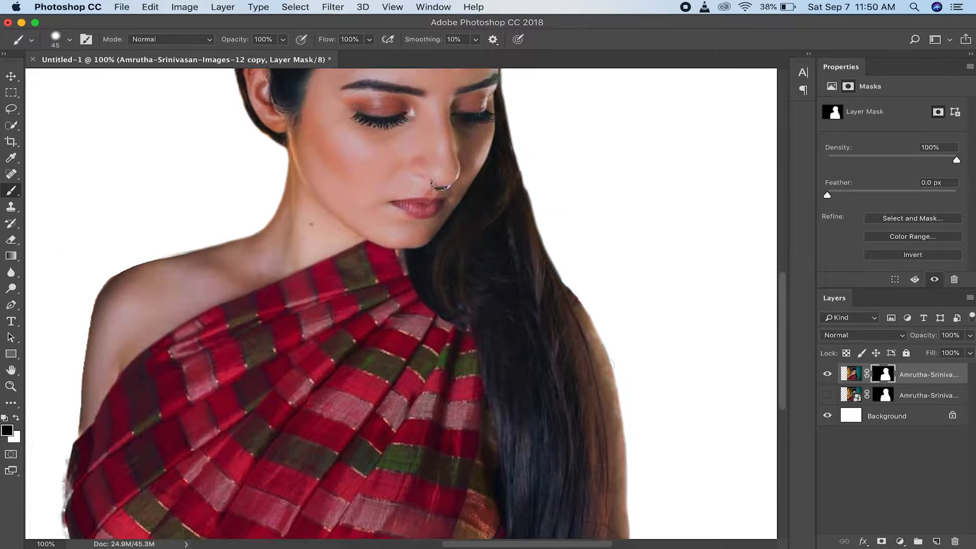
{"action": "scroll", "coordinate": [409, 407], "scroll_direction": "up", "scroll_amount": 2}
{"action": "scroll", "coordinate": [410, 407], "scroll_direction": "left", "scroll_amount": 4}
{"action": "scroll", "coordinate": [403, 414], "scroll_direction": "down", "scroll_amount": 10}
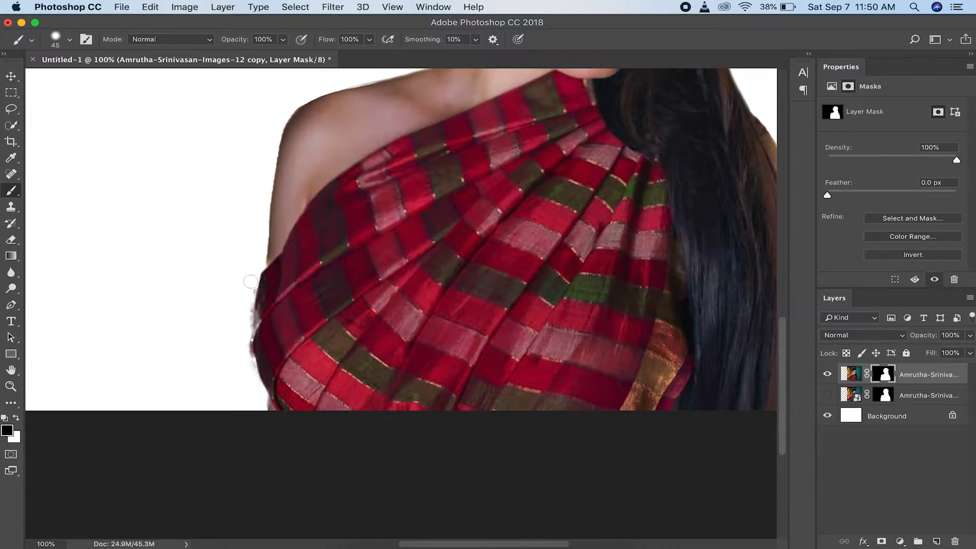
{"action": "mouse_move", "coordinate": [256, 257]}
{"action": "left_mouse_down"}
{"action": "mouse_move", "coordinate": [242, 339]}
{"action": "mouse_move", "coordinate": [246, 357]}
{"action": "mouse_move", "coordinate": [246, 276]}
{"action": "mouse_move", "coordinate": [246, 349]}
{"action": "mouse_move", "coordinate": [266, 411]}
{"action": "mouse_move", "coordinate": [253, 396]}
{"action": "mouse_move", "coordinate": [265, 414]}
{"action": "mouse_move", "coordinate": [245, 388]}
{"action": "left_mouse_up"}
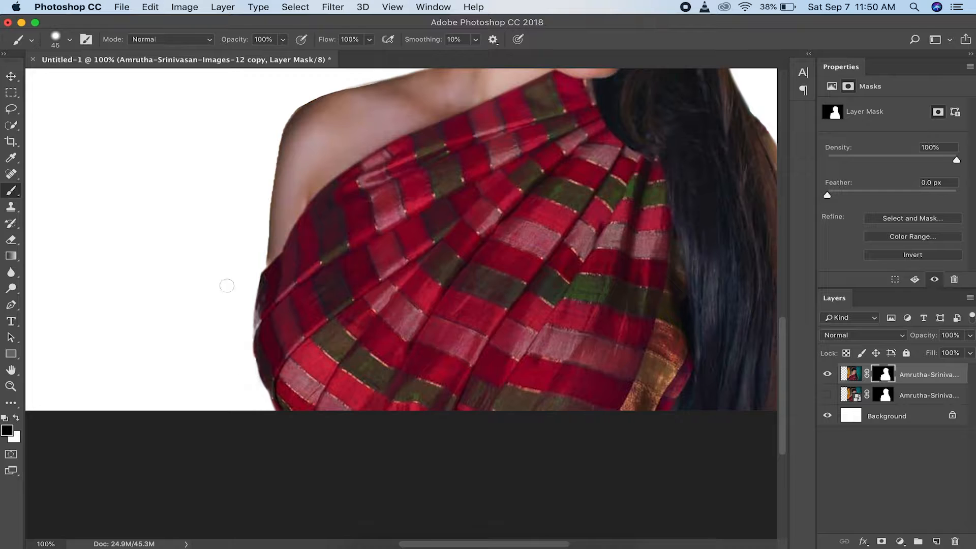
{"action": "scroll", "coordinate": [223, 265], "scroll_direction": "up", "scroll_amount": 2}
{"action": "mouse_move", "coordinate": [302, 132]}
{"action": "left_mouse_down"}
{"action": "mouse_move", "coordinate": [271, 190]}
{"action": "mouse_move", "coordinate": [248, 312]}
{"action": "left_mouse_up"}
Step: Fit the image to the window and switch to the Move tool
{"action": "mouse_move", "coordinate": [383, 108]}
{"action": "left_mouse_down"}
{"action": "mouse_move", "coordinate": [347, 121]}
{"action": "mouse_move", "coordinate": [388, 110]}
{"action": "left_mouse_up"}
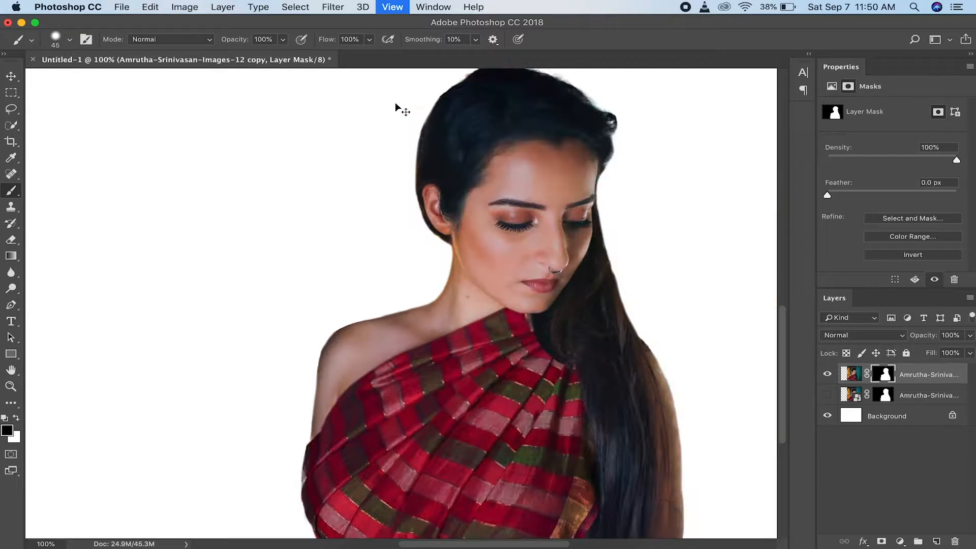
{"action": "key", "text": "super+0"}
{"action": "key", "text": "v"}
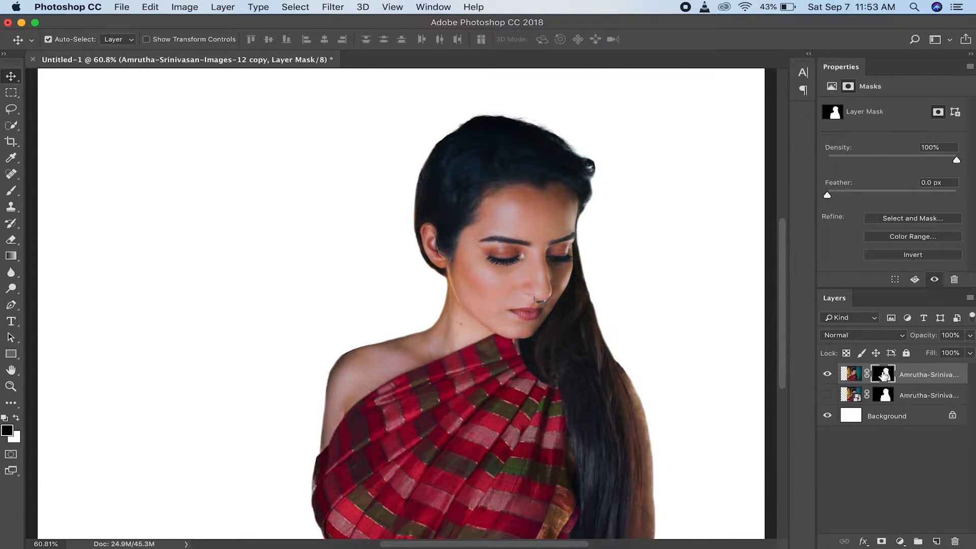
Step: Duplicate the masked woman layer and shift the upper copy slightly to the right of the original
{"action": "key", "text": "super+j"}
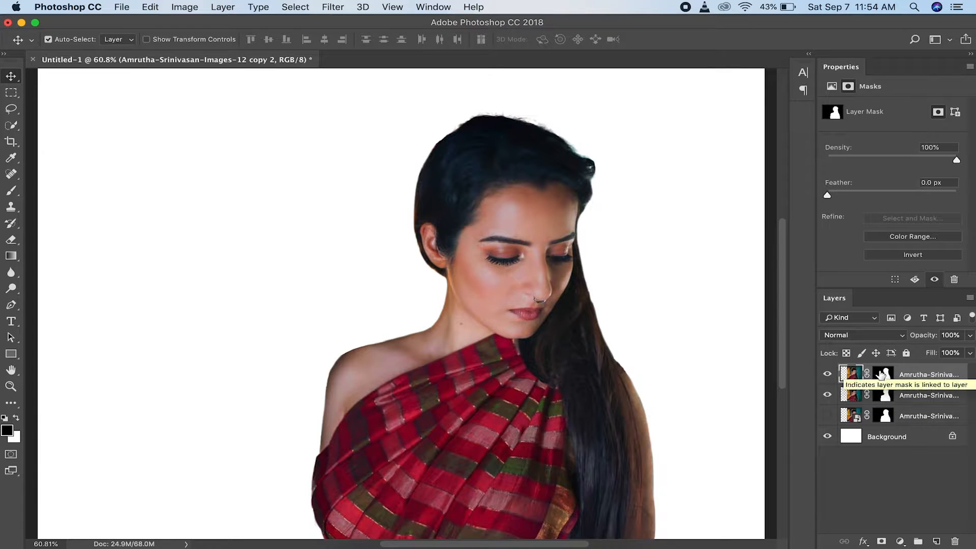
{"action": "left_click", "coordinate": [886, 395]}
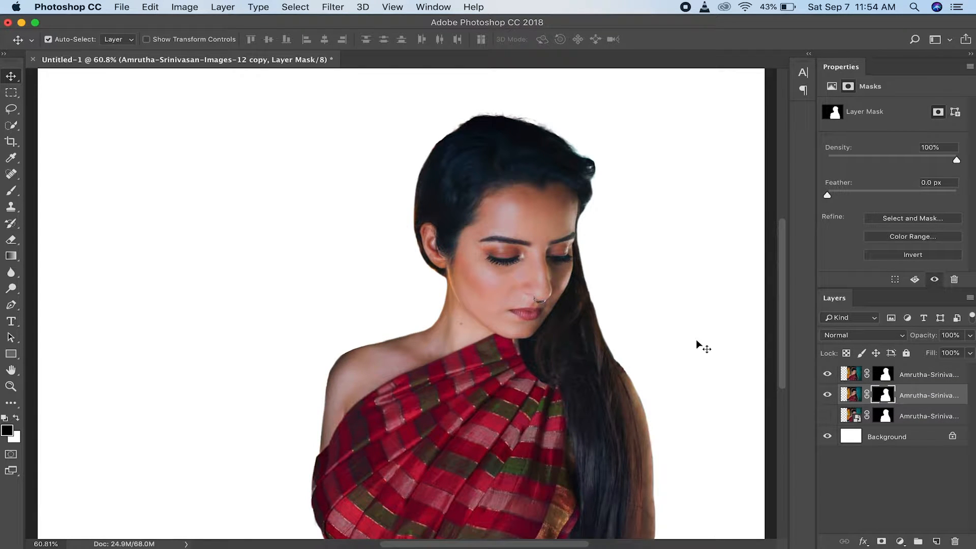
{"action": "left_click_drag", "start_coordinate": [507, 404], "coordinate": [532, 406]}
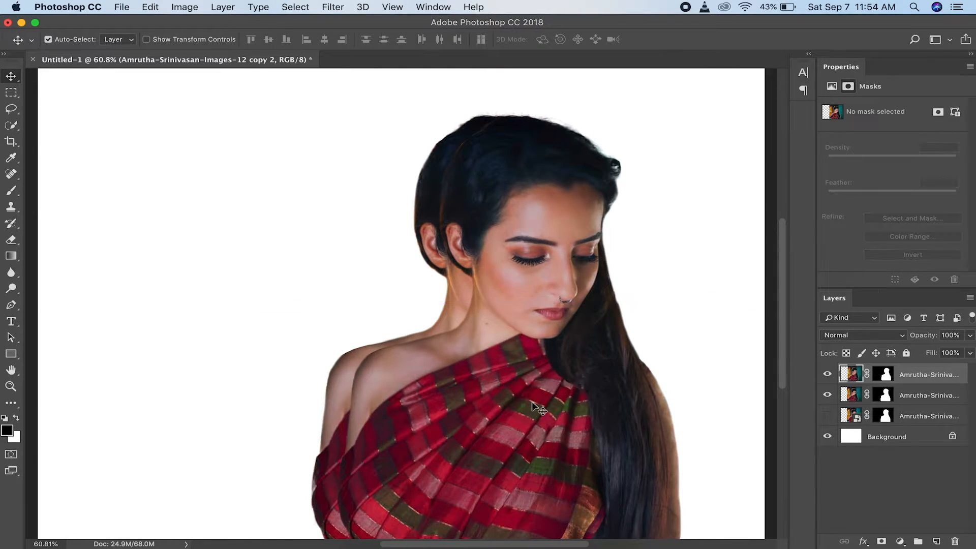
Step: Fill the shifted copy with black, preserving transparency, and place it beneath the full-color woman layer
{"action": "left_click", "coordinate": [6, 431]}
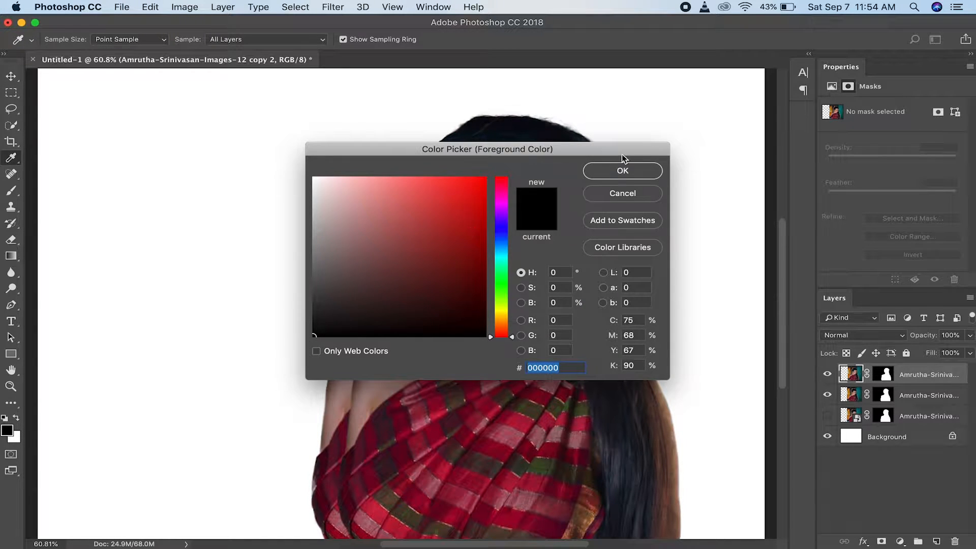
{"action": "left_click", "coordinate": [619, 172]}
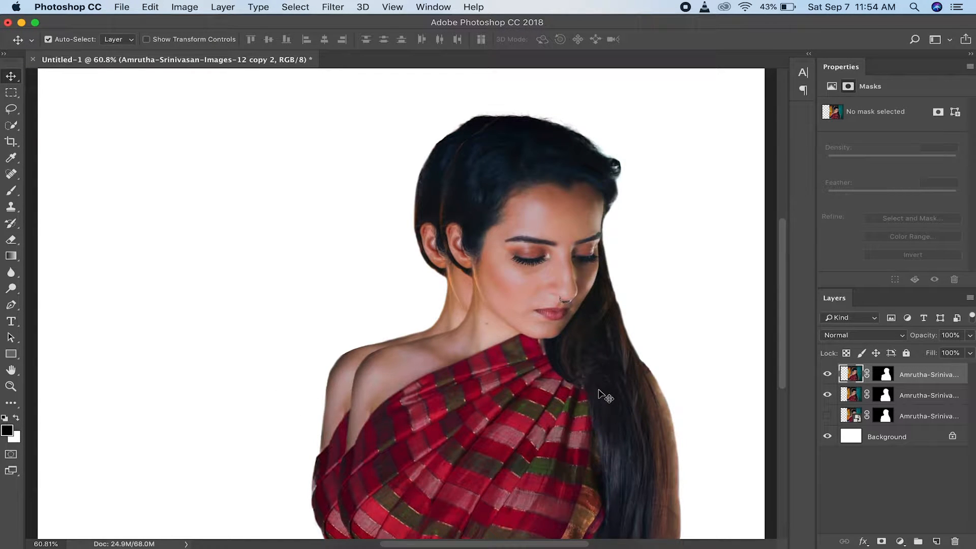
{"action": "key", "text": "alt+shift+BackSpace"}
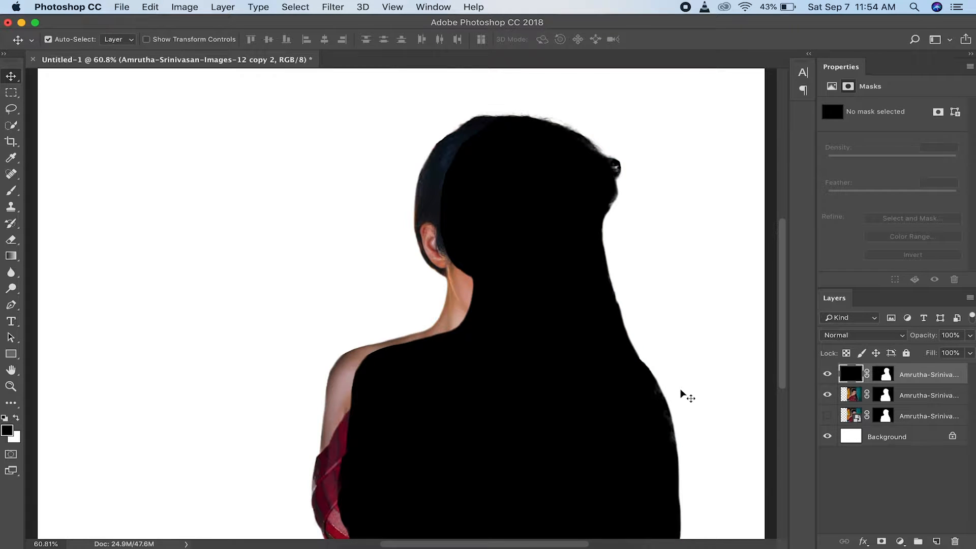
{"action": "left_click_drag", "start_coordinate": [925, 385], "coordinate": [911, 404]}
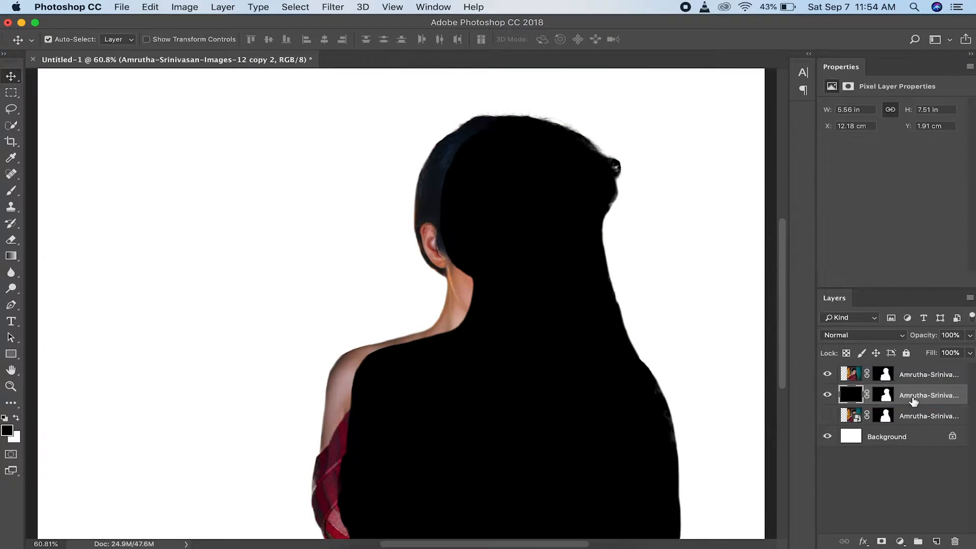
Step: Apply a Gaussian Blur with a radius of 79.5 pixels to the black silhouette layer
{"action": "left_click", "coordinate": [321, 7]}
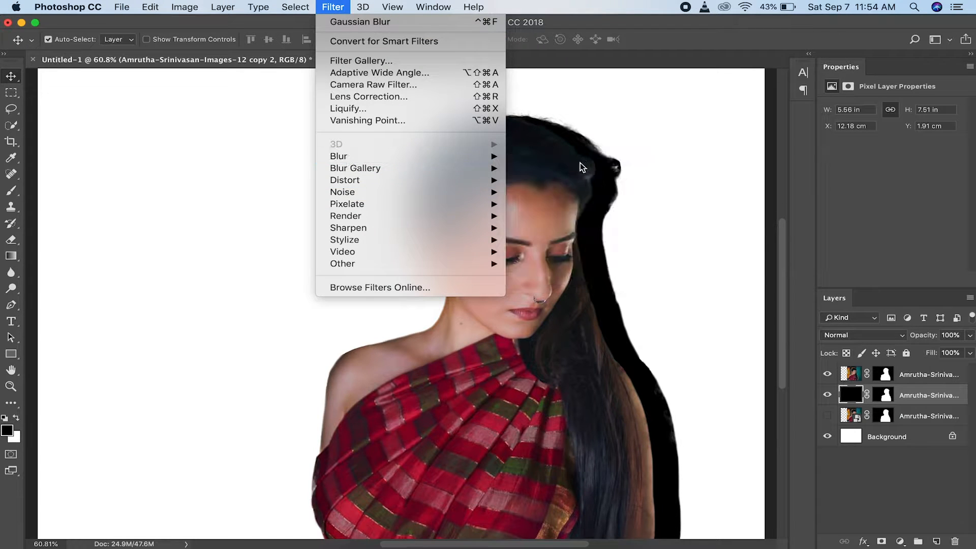
{"action": "mouse_move", "coordinate": [487, 156]}
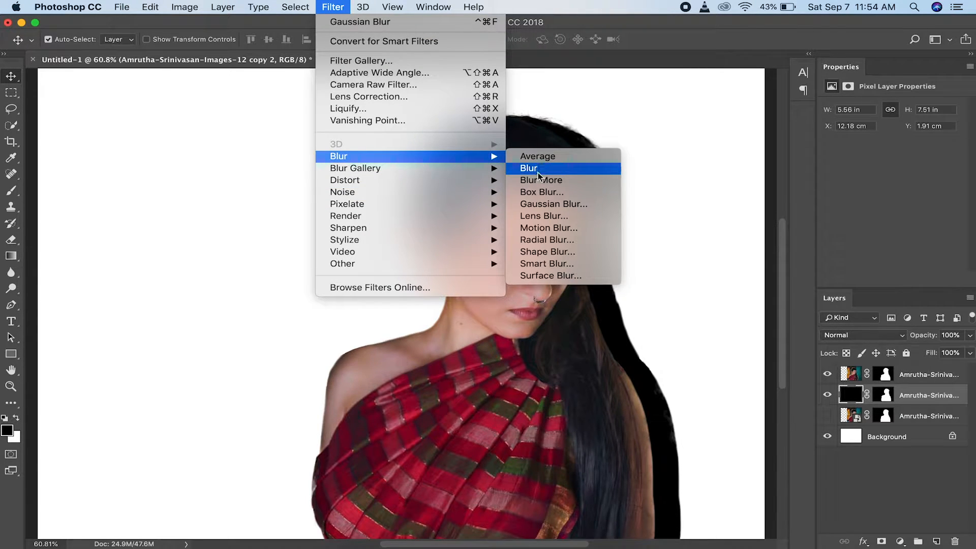
{"action": "left_click", "coordinate": [548, 204]}
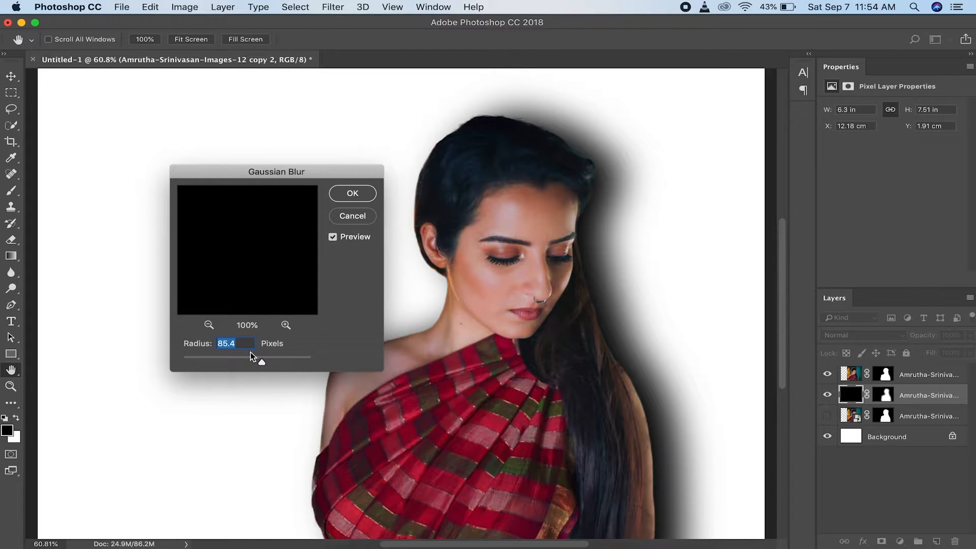
{"action": "left_click_drag", "start_coordinate": [262, 365], "coordinate": [258, 364]}
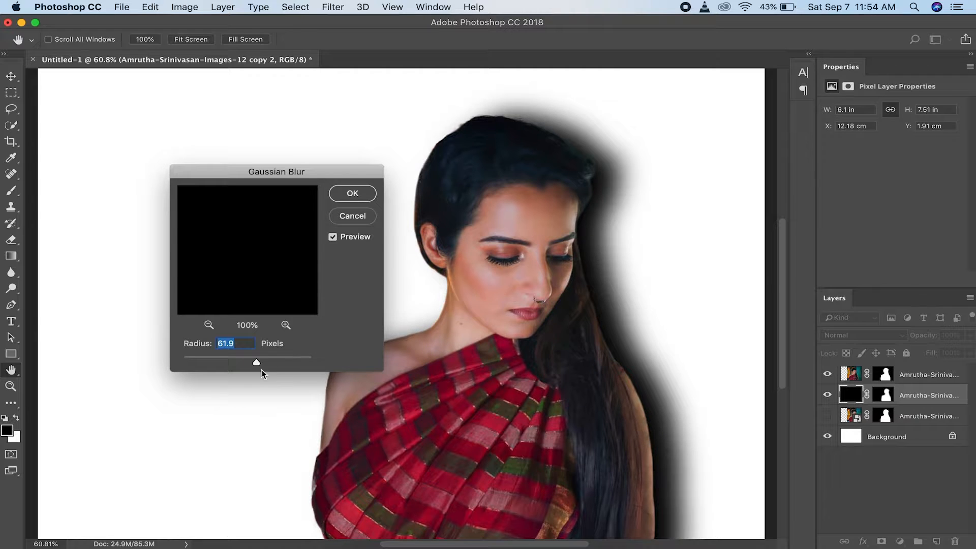
{"action": "left_click_drag", "start_coordinate": [262, 371], "coordinate": [260, 365]}
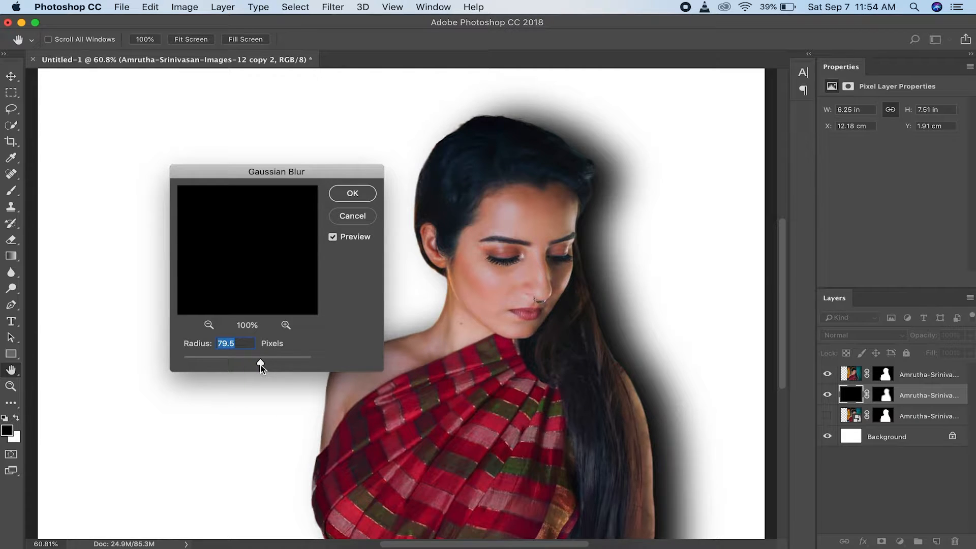
{"action": "left_click", "coordinate": [352, 194]}
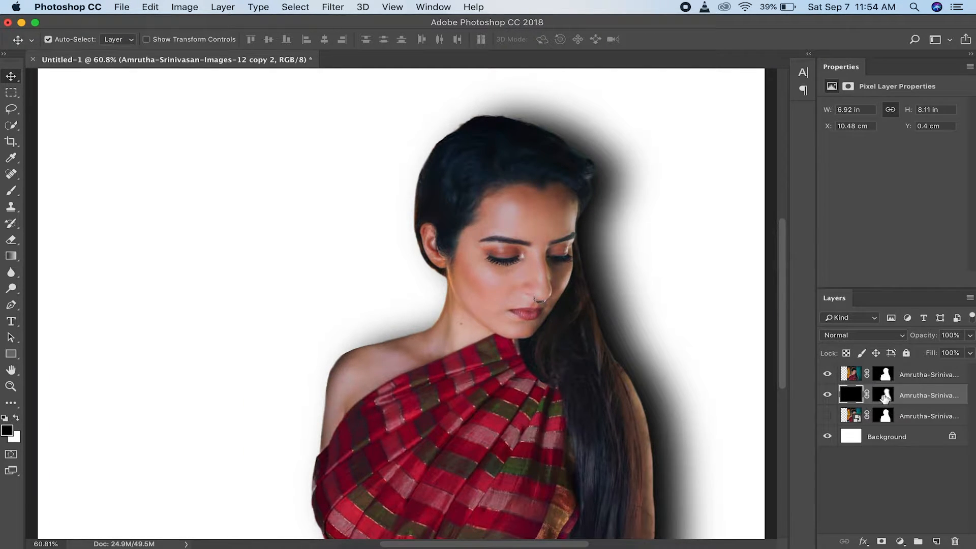
Step: Paint black on the shadow layer's mask with a large soft brush, 800 down to 500 px, to hide the shadow on the woman's left-hand side
{"action": "left_click", "coordinate": [885, 398]}
{"action": "left_click", "coordinate": [10, 192]}
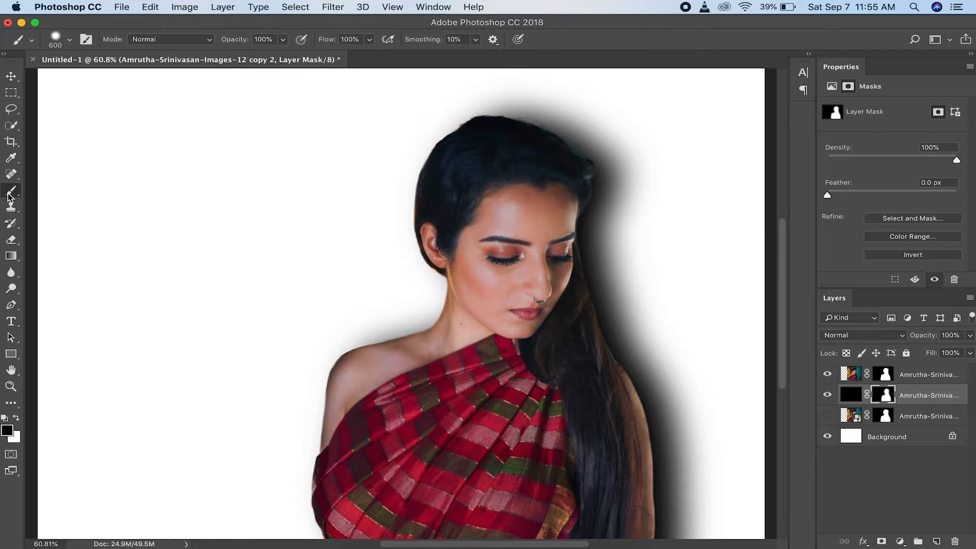
{"action": "key", "text": "bracketright"}
{"action": "key", "text": "bracketright"}
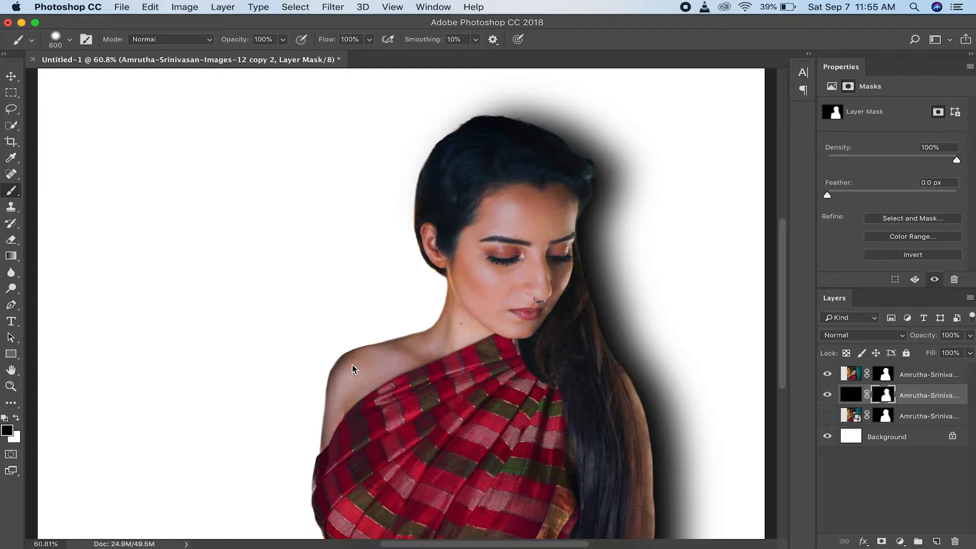
{"action": "key", "text": "super+minus"}
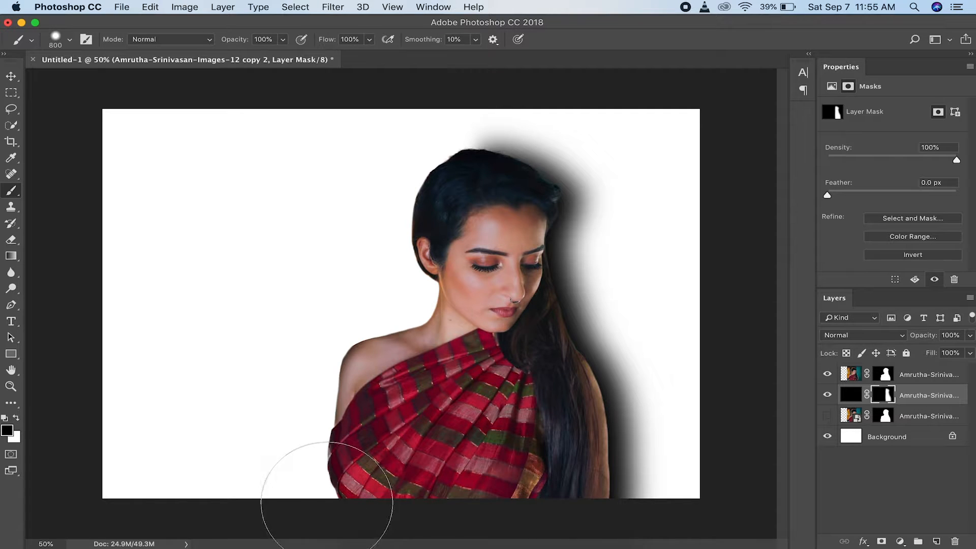
{"action": "key", "text": "bracketleft"}
{"action": "key", "text": "bracketleft"}
{"action": "key", "text": "bracketleft"}
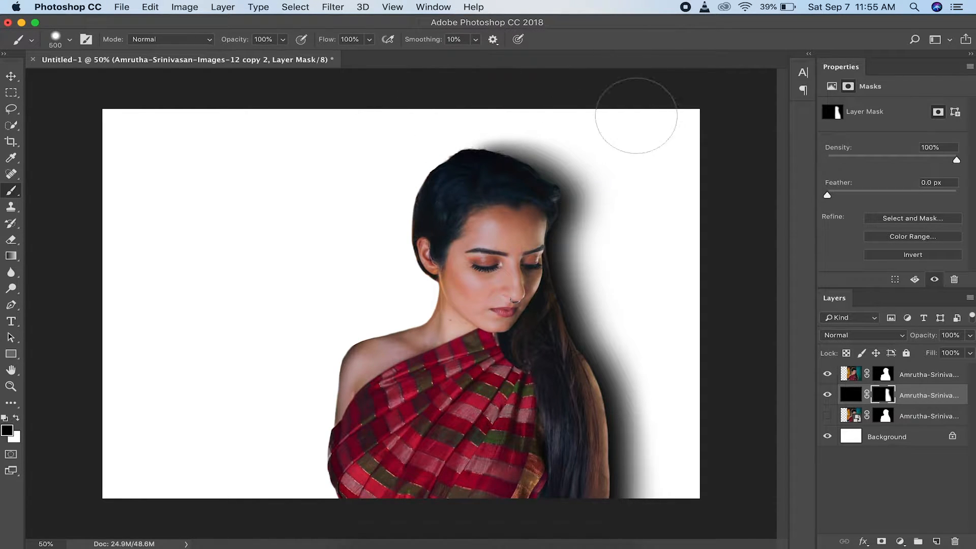
Step: Lower the shadow layer's opacity to 47%, switch to the Move tool and deselect the layer
{"action": "left_click", "coordinate": [972, 340]}
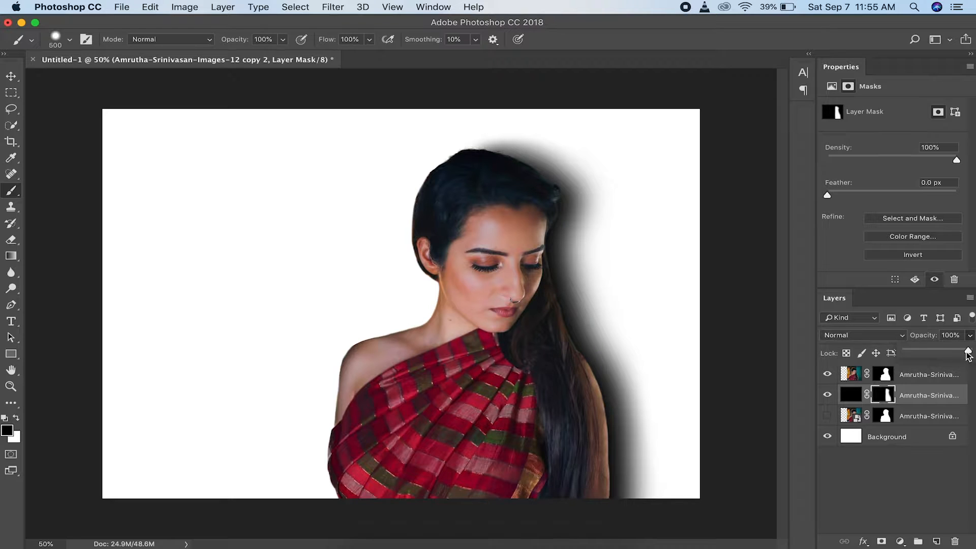
{"action": "left_click_drag", "start_coordinate": [966, 354], "coordinate": [934, 352]}
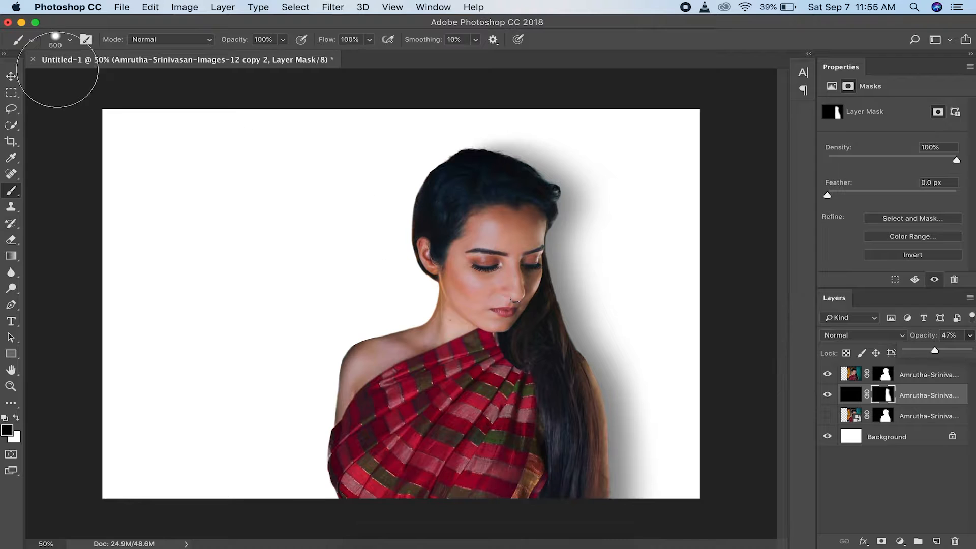
{"action": "left_click", "coordinate": [10, 75]}
{"action": "left_click", "coordinate": [284, 249]}
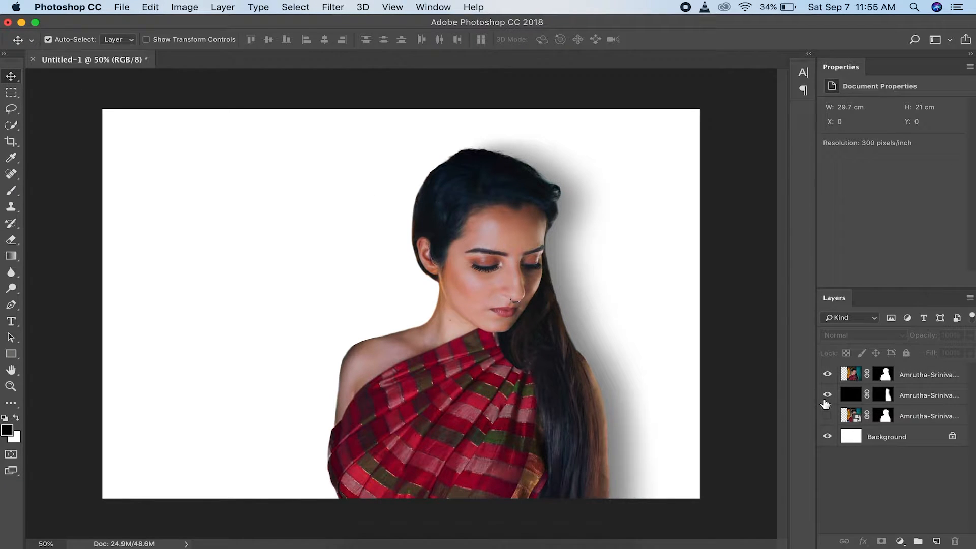
Step: Add the woman's first name as vertical text on the white area beside her head
{"action": "left_click", "coordinate": [11, 322]}
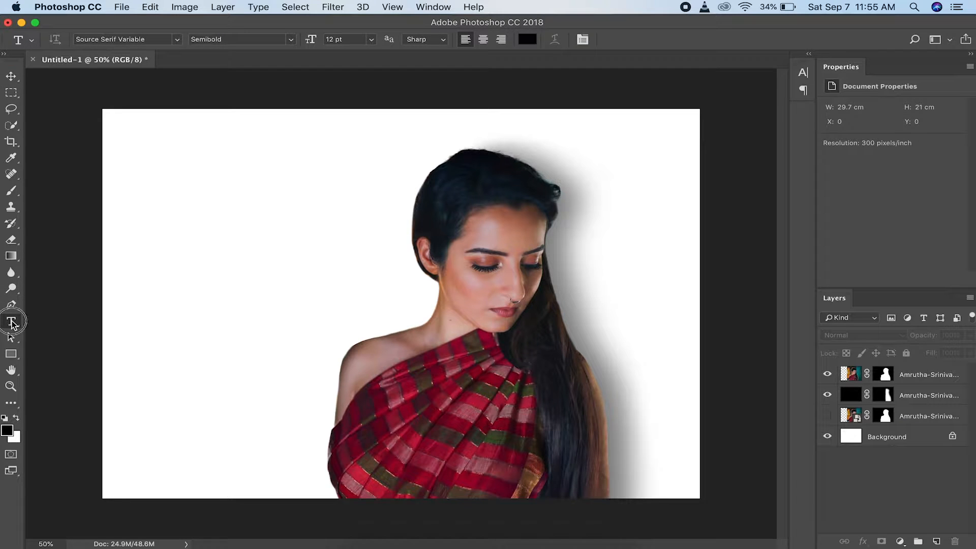
{"action": "left_click", "coordinate": [68, 333]}
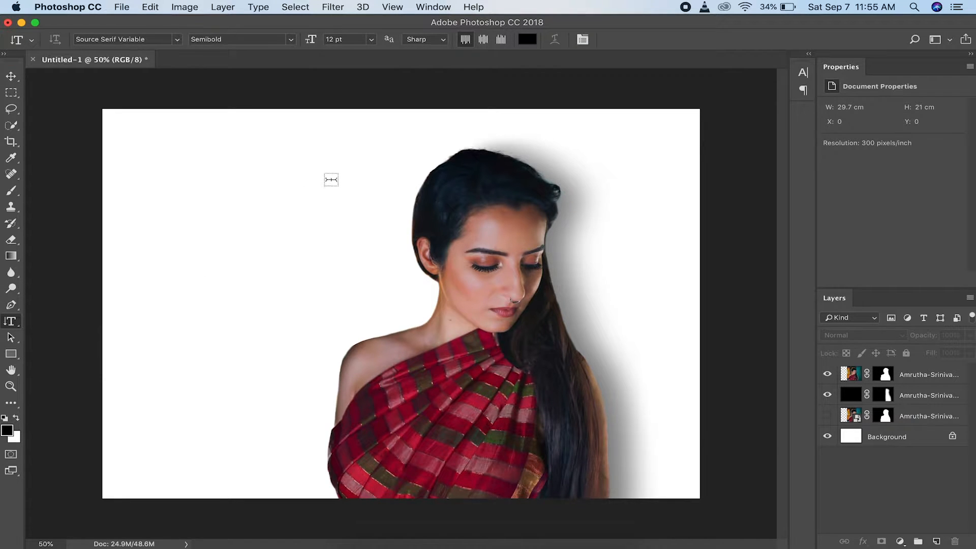
{"action": "left_click", "coordinate": [333, 178]}
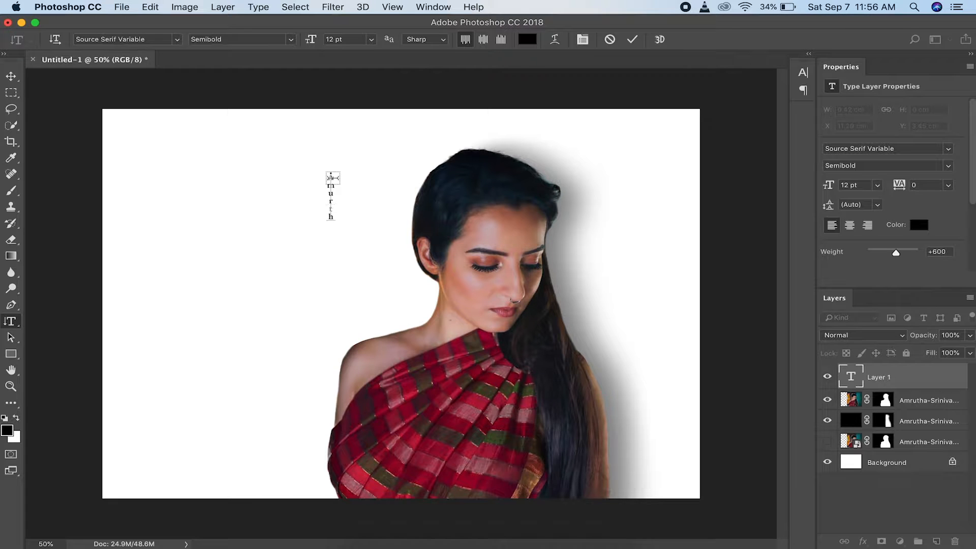
{"action": "left_click", "coordinate": [11, 76]}
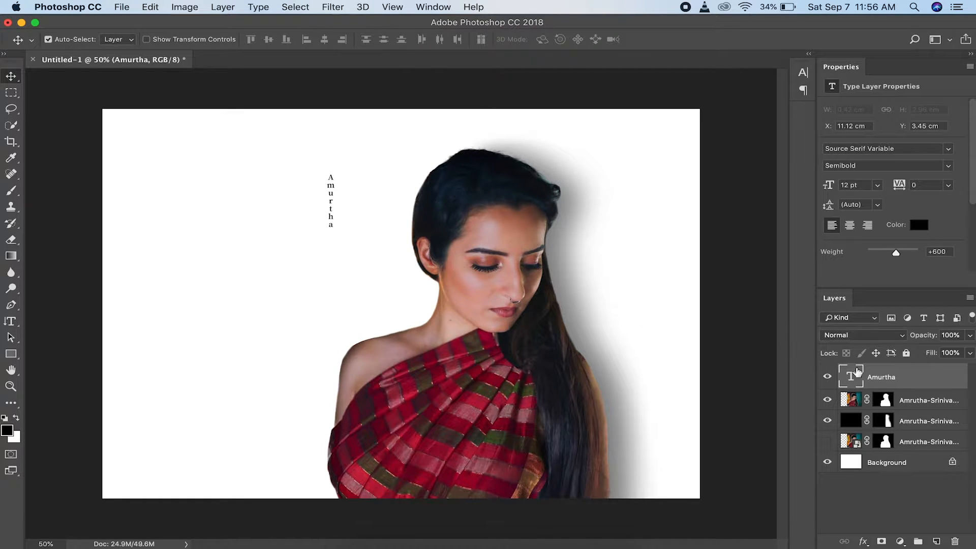
Step: Set the vertical text's font to Chalkduster and scale it to about 582%, reaching nearly to the image's bottom
{"action": "double_click", "coordinate": [853, 378]}
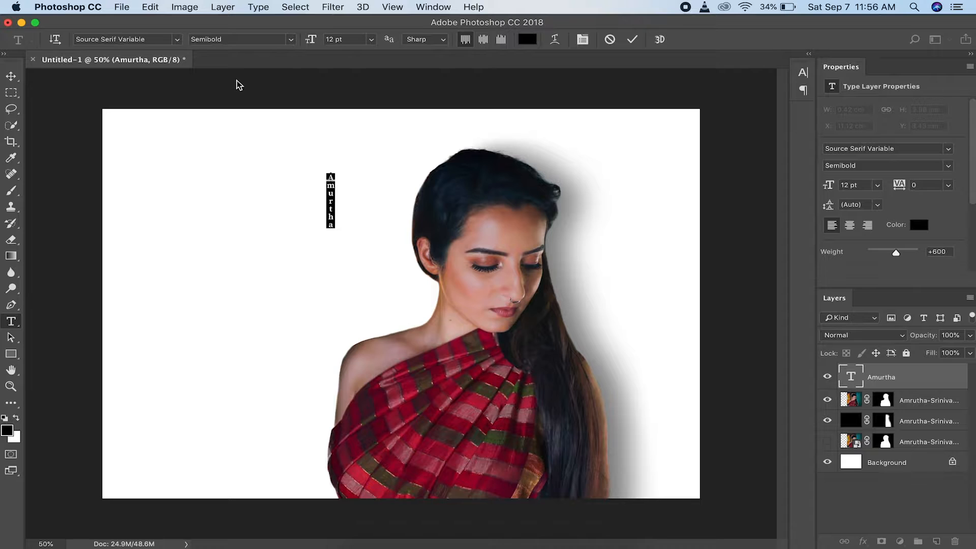
{"action": "left_click", "coordinate": [177, 40]}
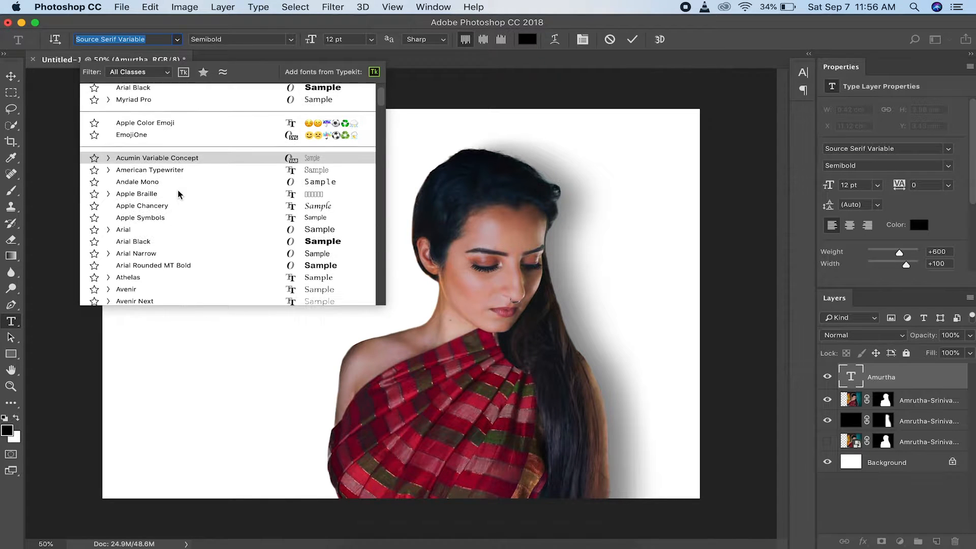
{"action": "scroll", "coordinate": [192, 188], "scroll_direction": "down", "scroll_amount": 2}
{"action": "scroll", "coordinate": [192, 206], "scroll_direction": "down", "scroll_amount": 10}
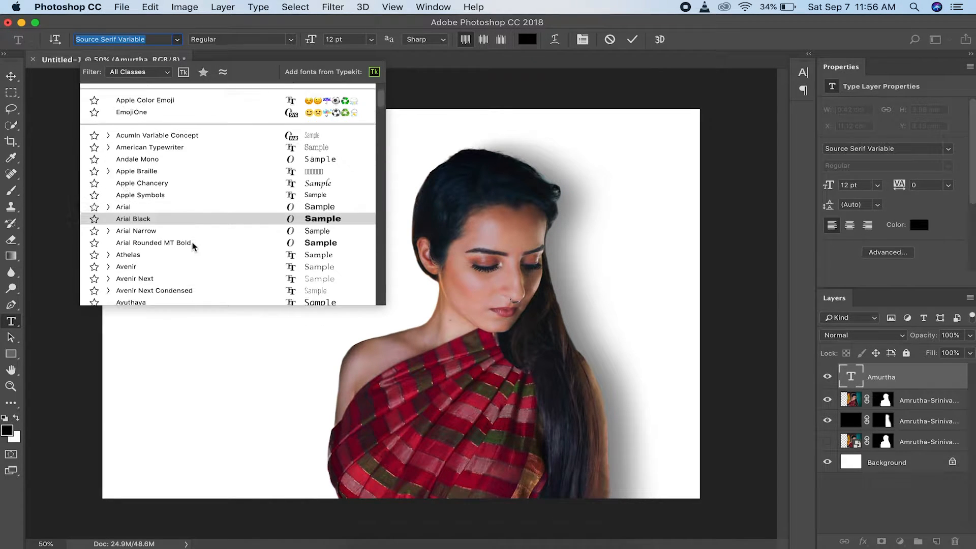
{"action": "scroll", "coordinate": [192, 247], "scroll_direction": "down", "scroll_amount": 2}
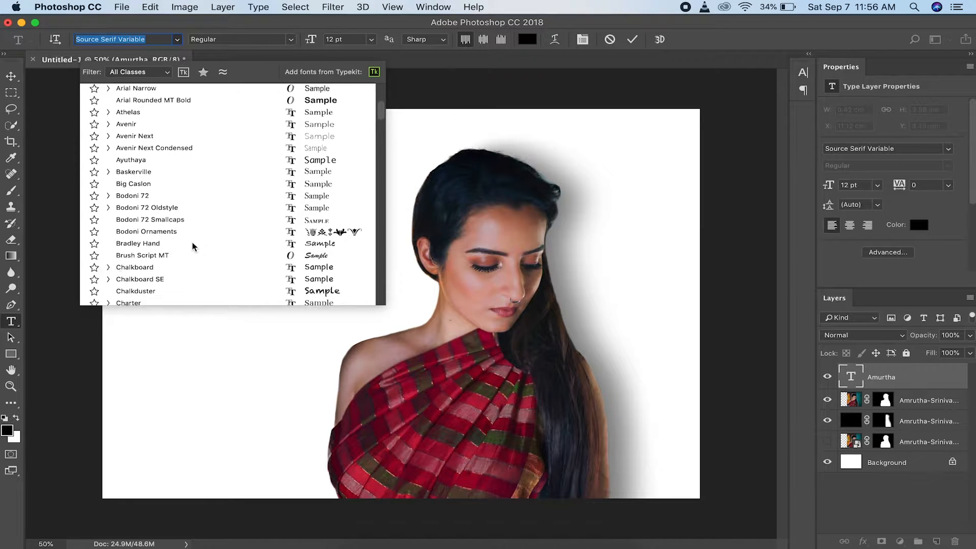
{"action": "left_click", "coordinate": [172, 284]}
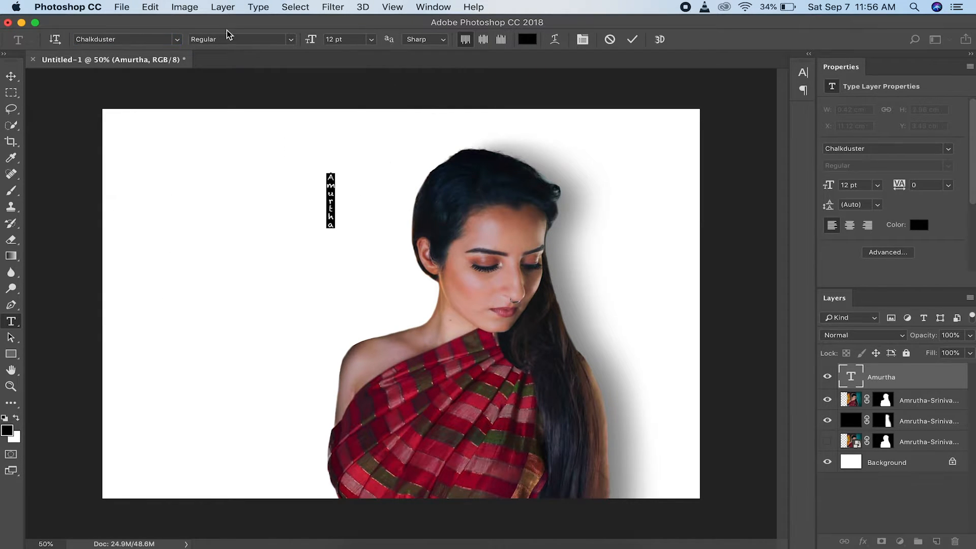
{"action": "key", "text": "super+t"}
{"action": "left_click_drag", "start_coordinate": [335, 228], "coordinate": [375, 492]}
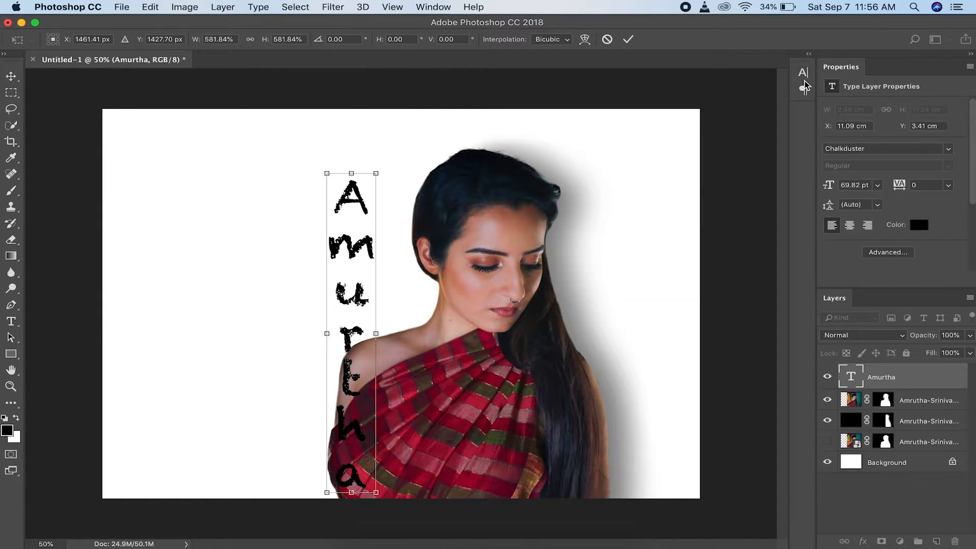
Step: Browse the font list and set the vertical text to Comic Sans MS in the Bold style
{"action": "left_click", "coordinate": [803, 74]}
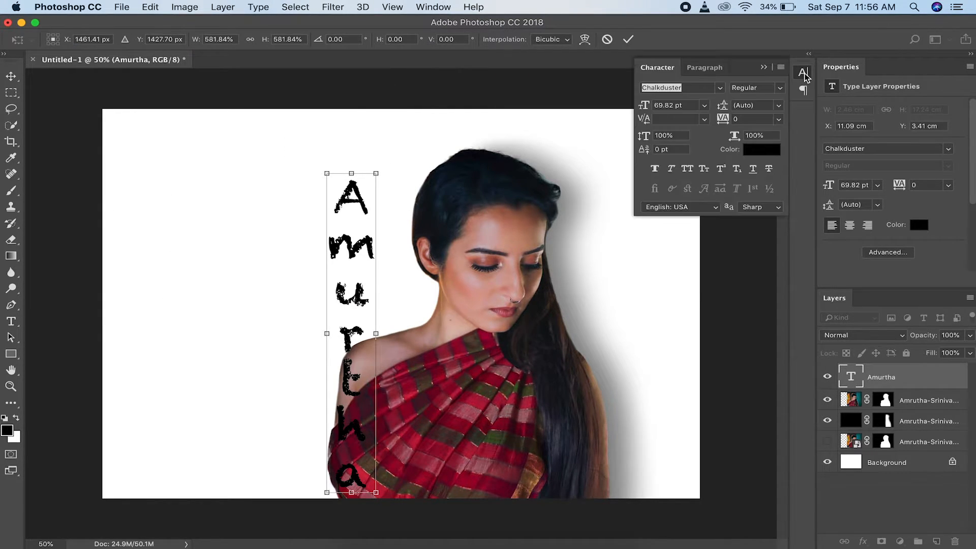
{"action": "left_click", "coordinate": [721, 91]}
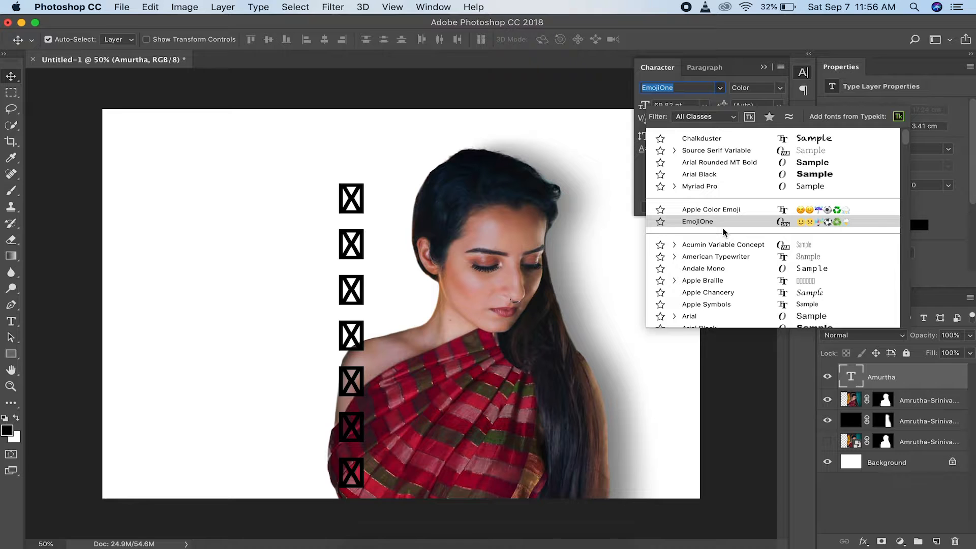
{"action": "scroll", "coordinate": [725, 287], "scroll_direction": "down", "scroll_amount": 3}
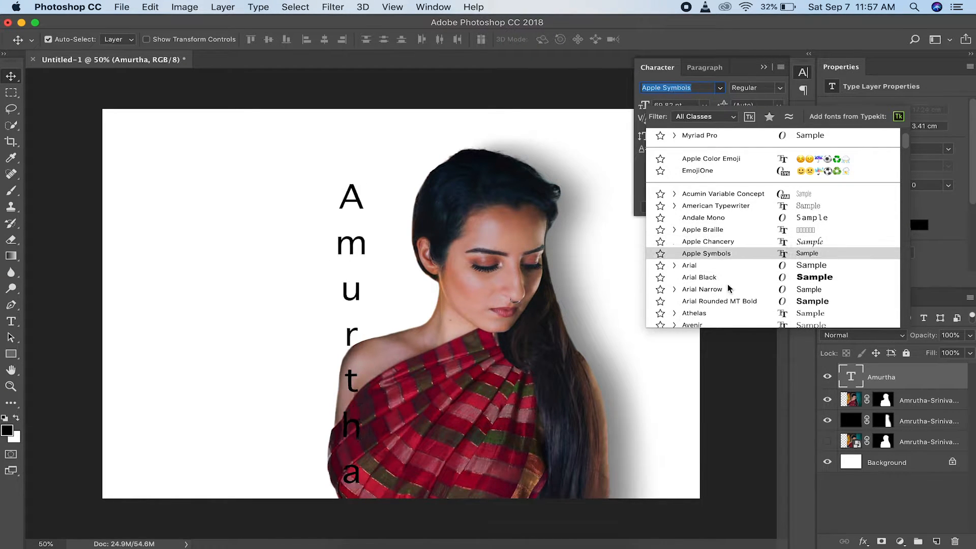
{"action": "scroll", "coordinate": [731, 243], "scroll_direction": "down", "scroll_amount": 8}
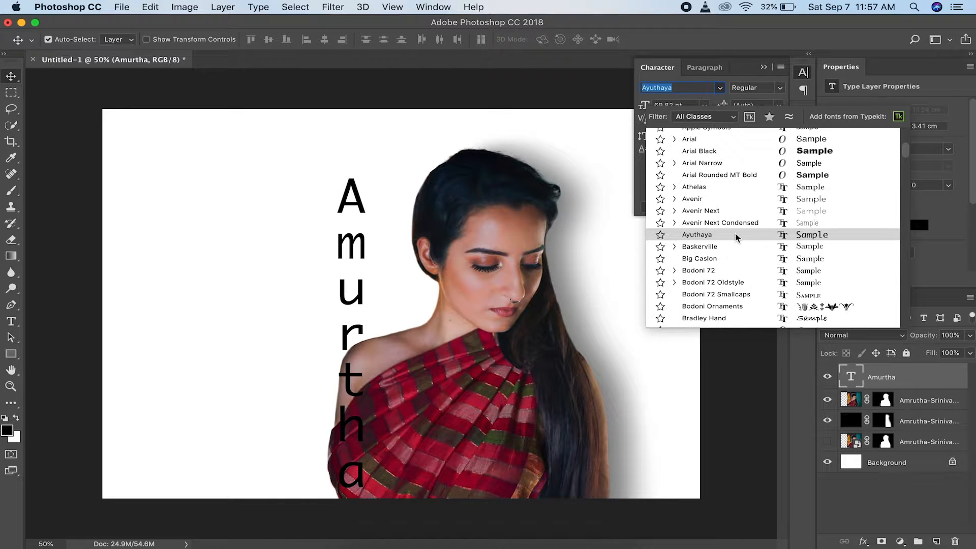
{"action": "scroll", "coordinate": [736, 236], "scroll_direction": "down", "scroll_amount": 4}
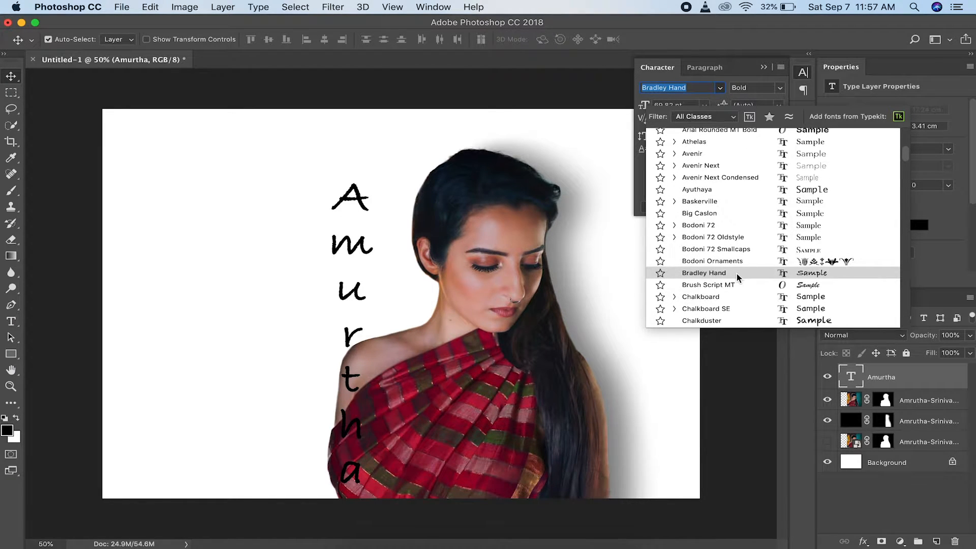
{"action": "scroll", "coordinate": [738, 277], "scroll_direction": "down", "scroll_amount": 4}
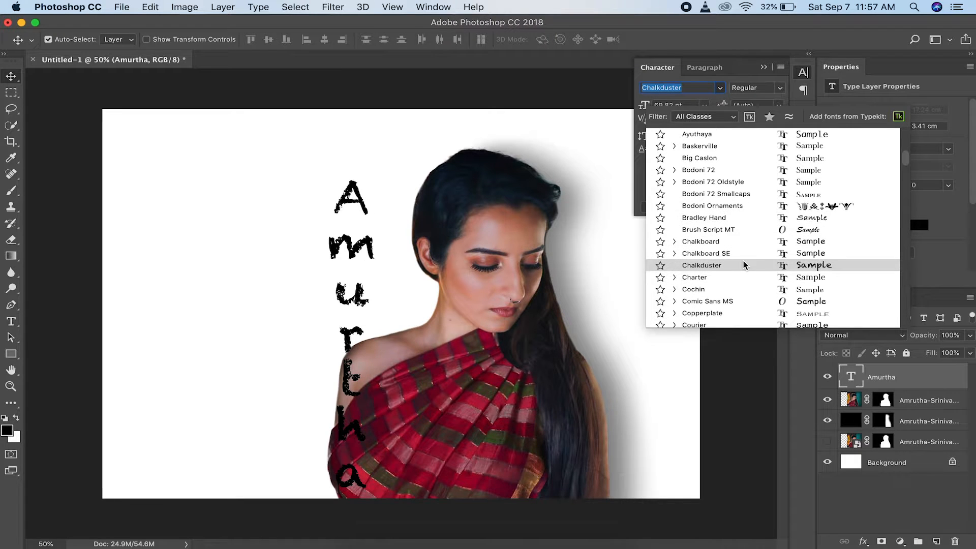
{"action": "scroll", "coordinate": [744, 265], "scroll_direction": "down", "scroll_amount": 6}
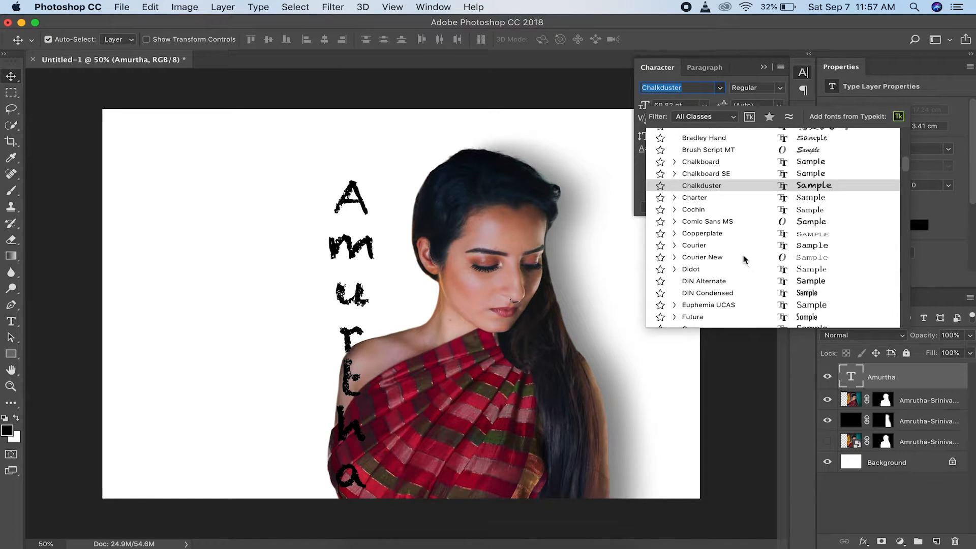
{"action": "left_click", "coordinate": [749, 222]}
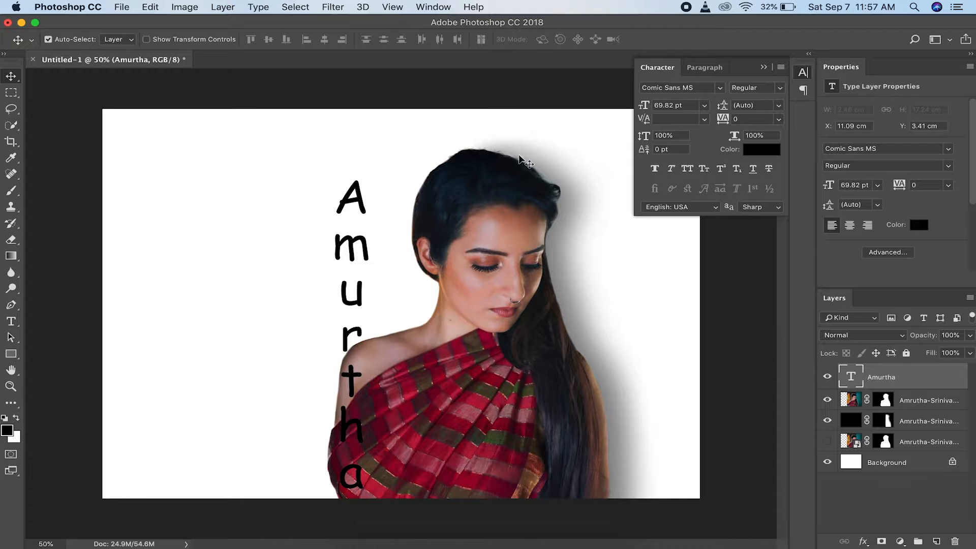
{"action": "left_click", "coordinate": [780, 91]}
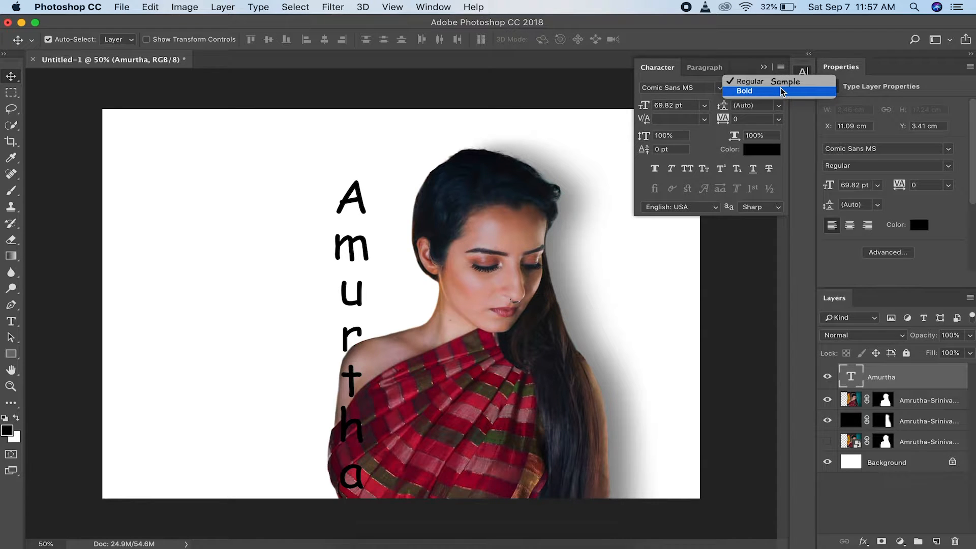
{"action": "left_click", "coordinate": [777, 93]}
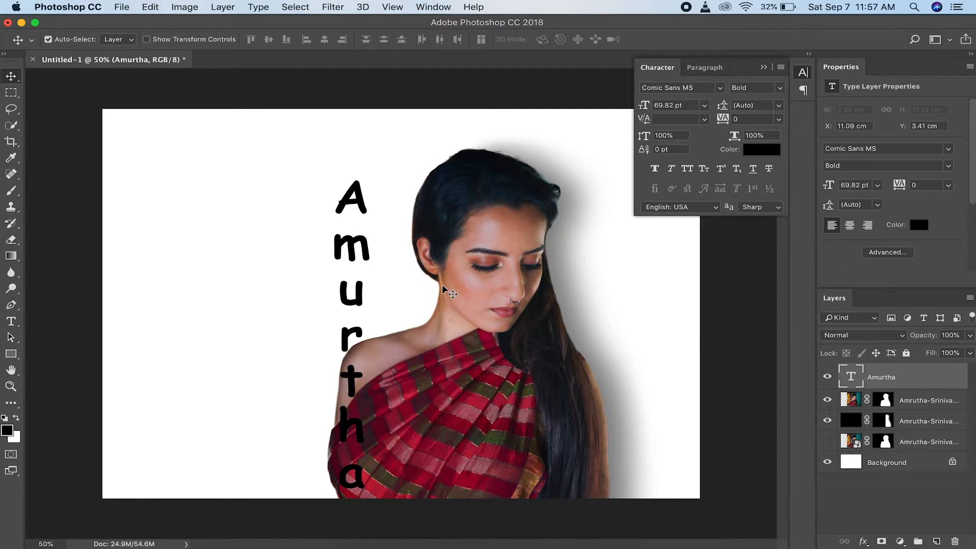
Step: Scale the vertical text to about 120% and move it over the ear-side edge of the woman's head, spanning nearly the full image height
{"action": "key", "text": "super+t"}
{"action": "left_click_drag", "start_coordinate": [384, 185], "coordinate": [412, 147]}
{"action": "left_click_drag", "start_coordinate": [354, 222], "coordinate": [373, 226]}
{"action": "left_click_drag", "start_coordinate": [403, 140], "coordinate": [429, 125]}
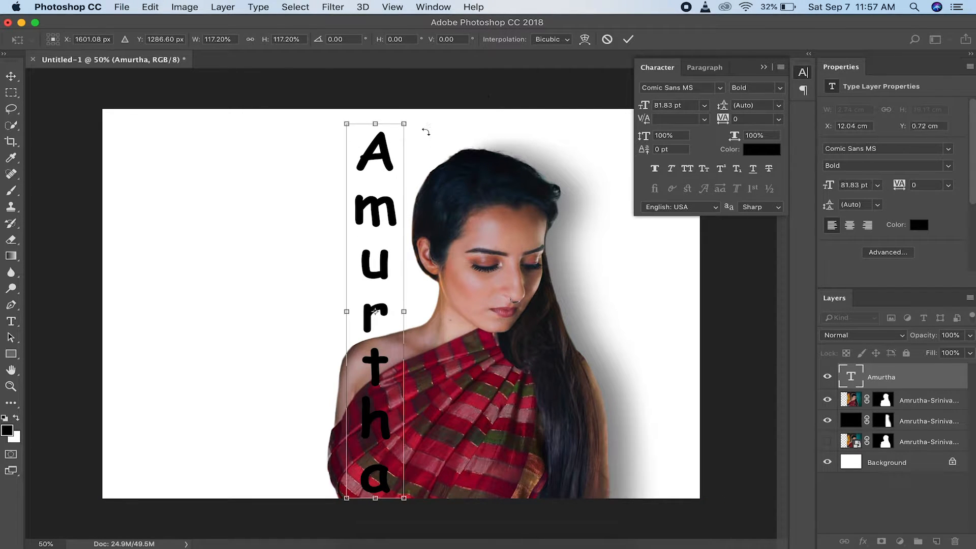
{"action": "left_click_drag", "start_coordinate": [382, 203], "coordinate": [414, 201]}
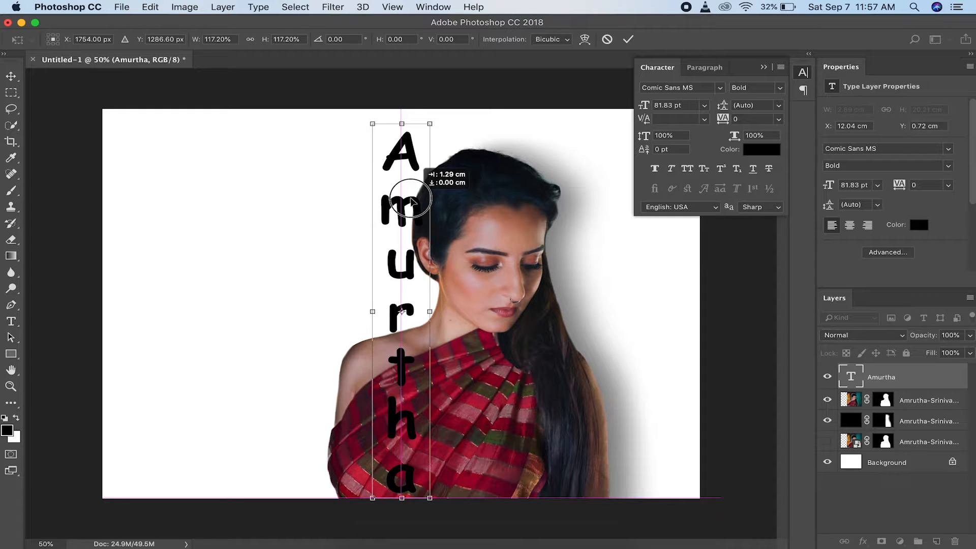
{"action": "left_click_drag", "start_coordinate": [413, 202], "coordinate": [440, 202]}
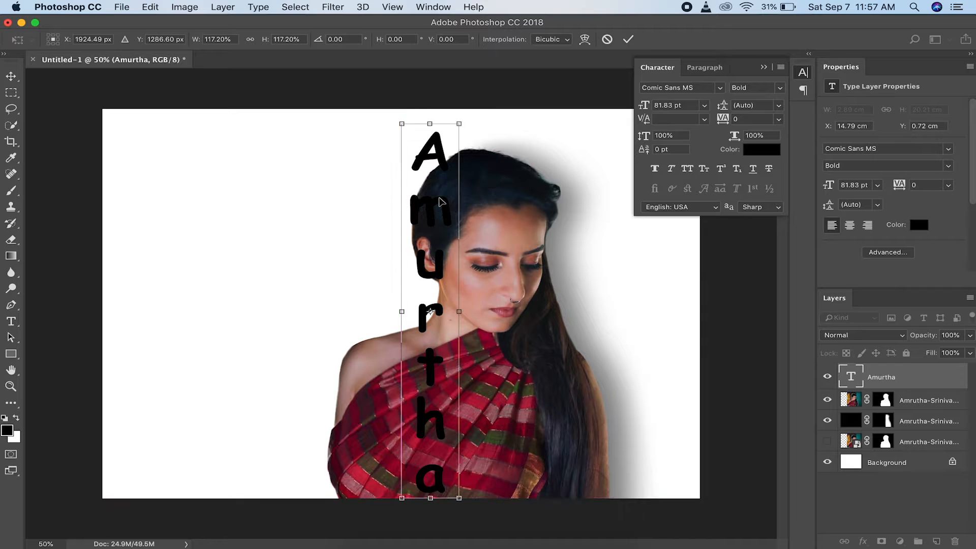
{"action": "left_click_drag", "start_coordinate": [401, 123], "coordinate": [381, 117]}
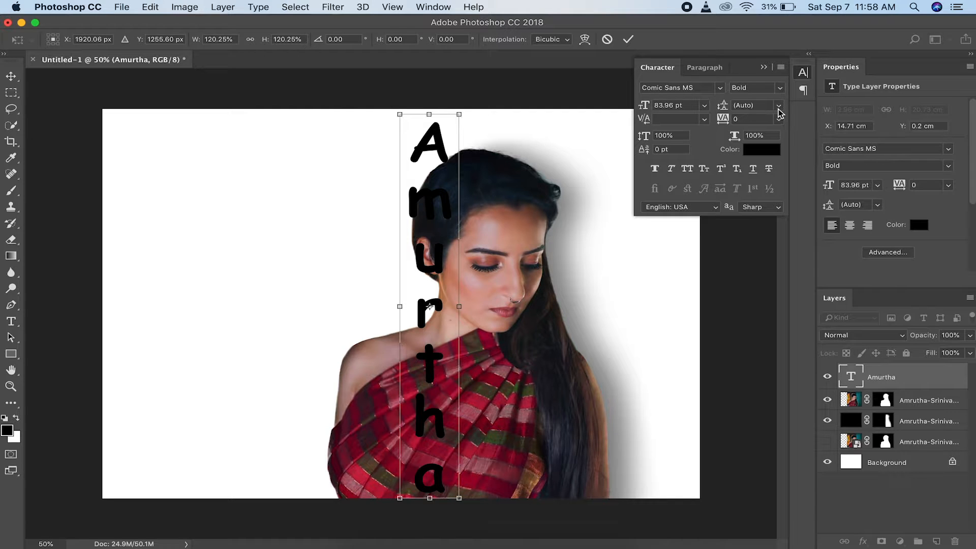
{"action": "key", "text": "Return"}
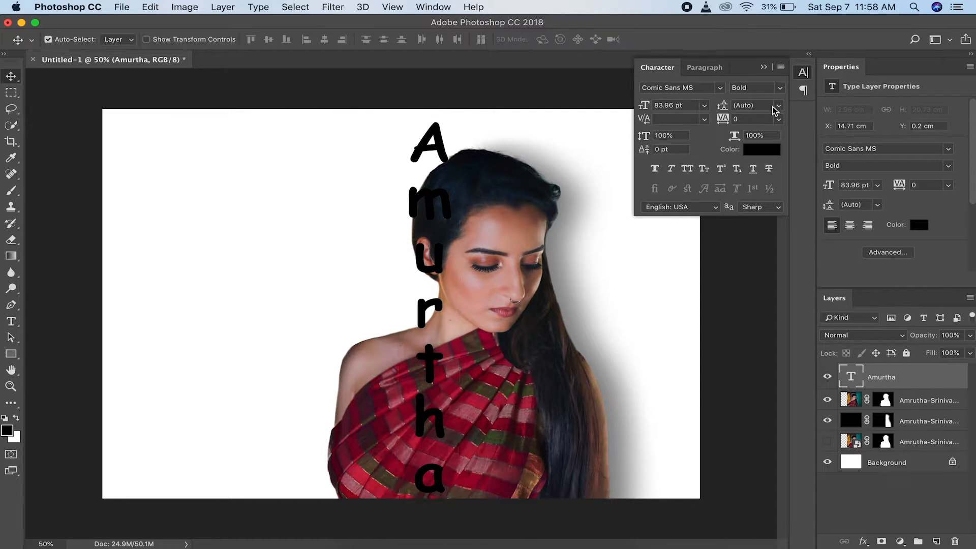
Step: Set the vertical text's leading to 10 pt and its tracking to -100, commit the text and return to the Move tool
{"action": "left_click", "coordinate": [781, 106]}
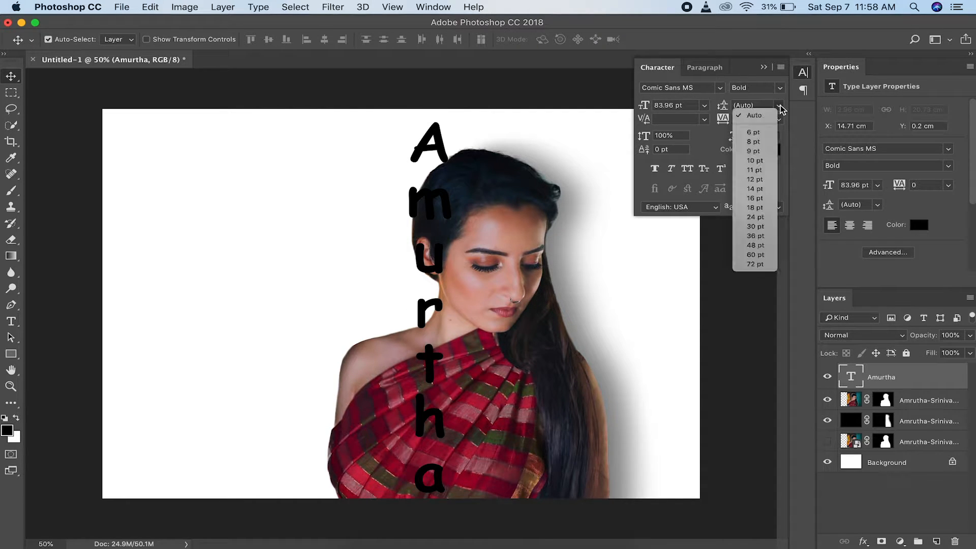
{"action": "left_click", "coordinate": [768, 164]}
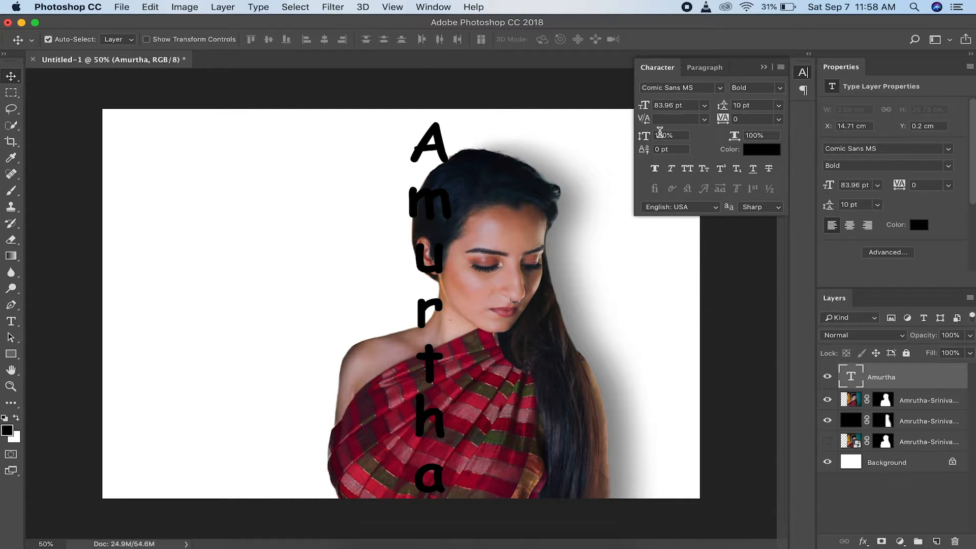
{"action": "double_click", "coordinate": [850, 377]}
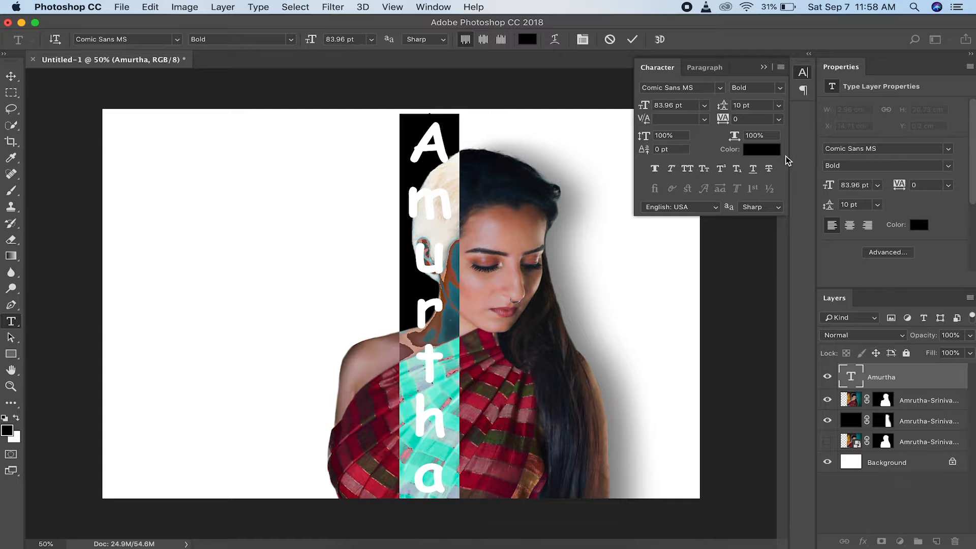
{"action": "left_click", "coordinate": [780, 121]}
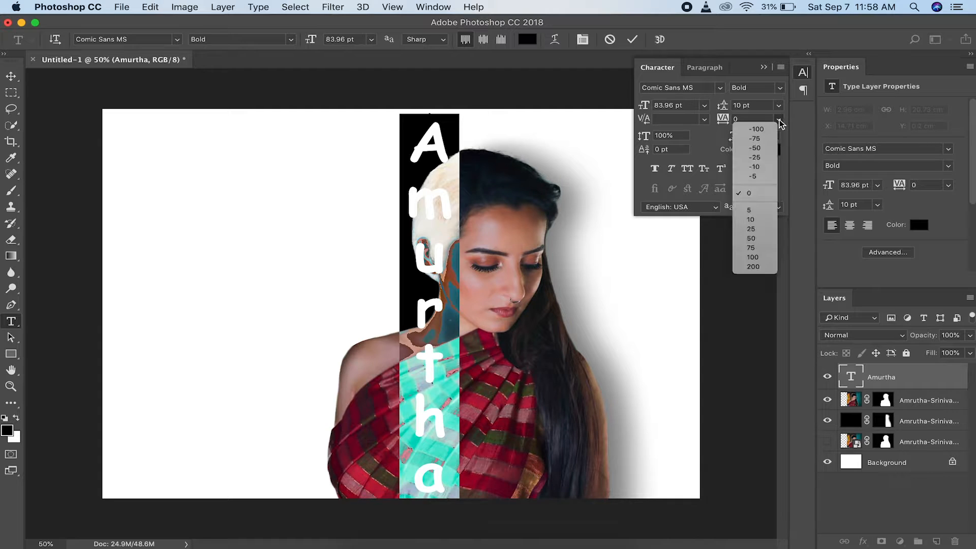
{"action": "left_click", "coordinate": [765, 148]}
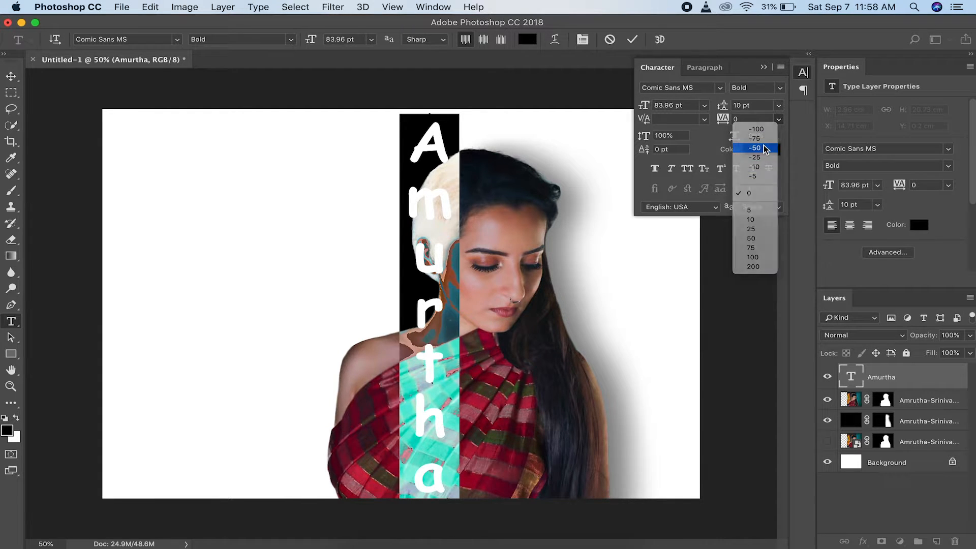
{"action": "left_click", "coordinate": [778, 120]}
{"action": "left_click", "coordinate": [769, 136]}
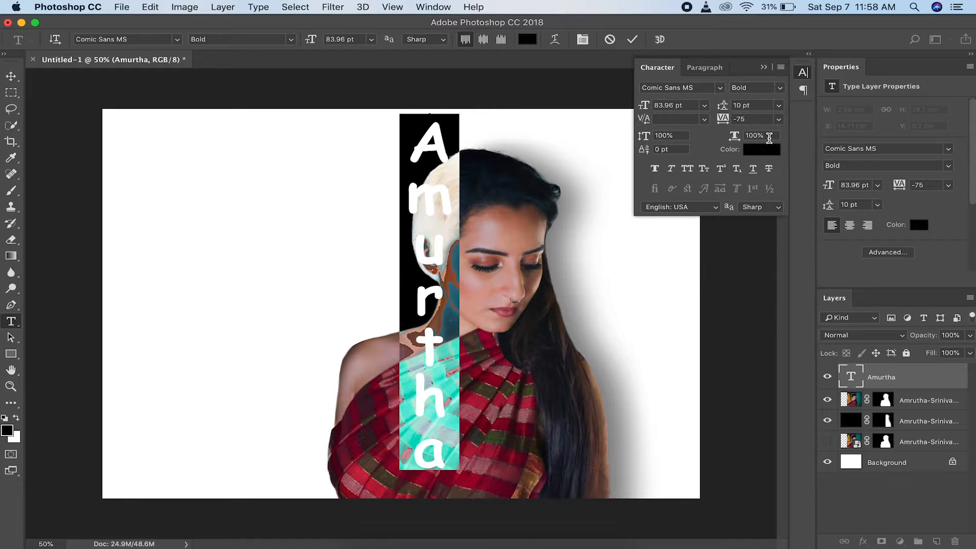
{"action": "left_click", "coordinate": [778, 120]}
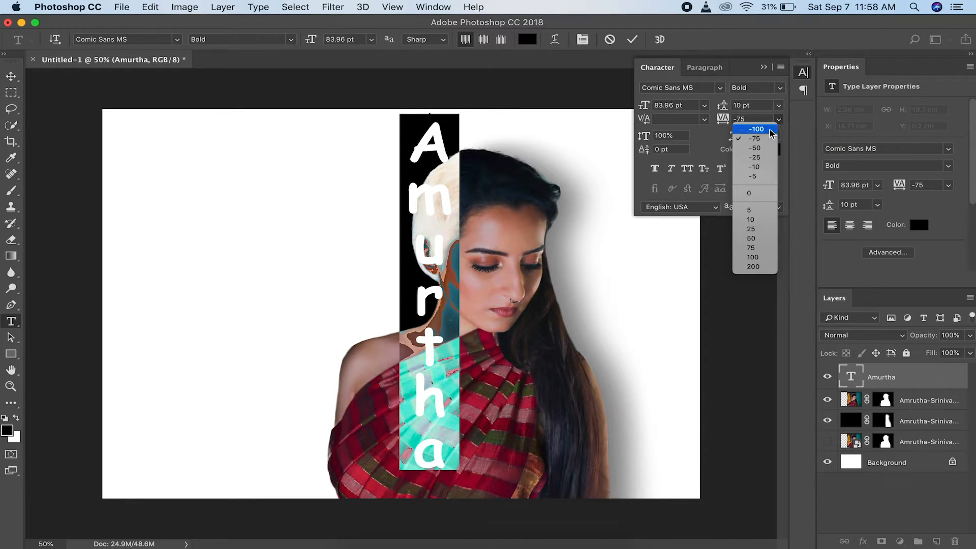
{"action": "left_click", "coordinate": [771, 133]}
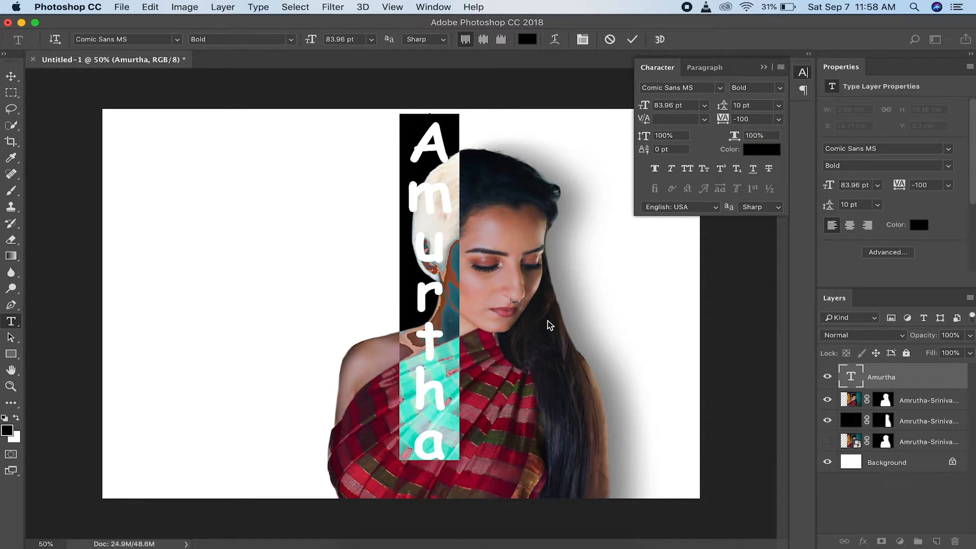
{"action": "key", "text": "super+Return"}
{"action": "key", "text": "v"}
Step: Scale the vertical text to about 111% so it reaches the image's lower edge, and nudge it sideways over the edge of the woman's head
{"action": "left_click", "coordinate": [430, 293], "text": "super"}
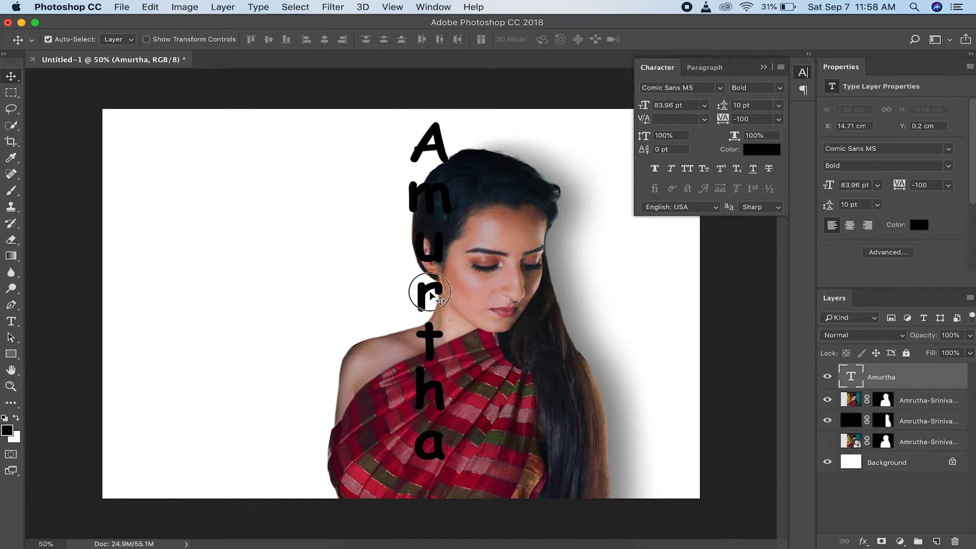
{"action": "key", "text": "super+t"}
{"action": "left_click_drag", "start_coordinate": [459, 461], "coordinate": [478, 499]}
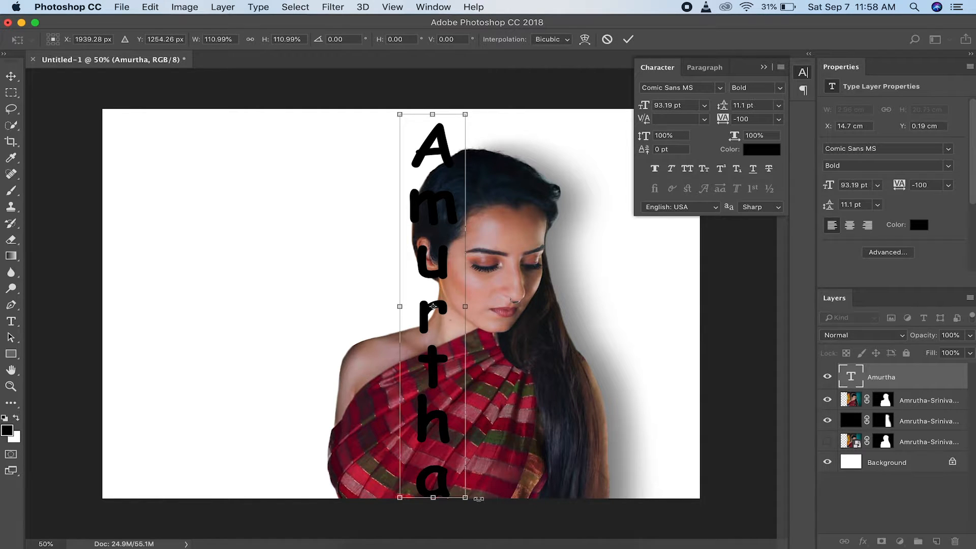
{"action": "left_click_drag", "start_coordinate": [426, 198], "coordinate": [427, 201]}
{"action": "key", "text": "shift+Left"}
{"action": "key", "text": "shift+Left"}
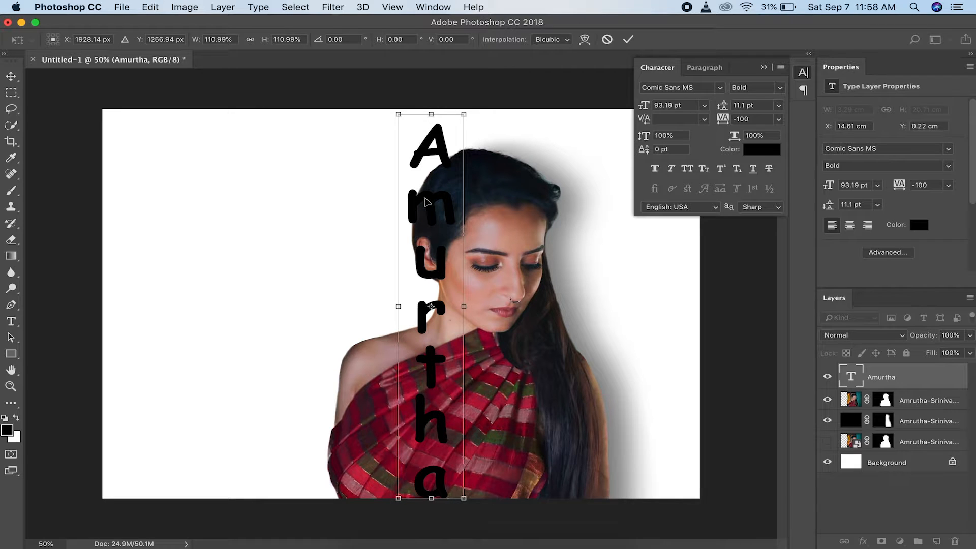
{"action": "key", "text": "shift+Right"}
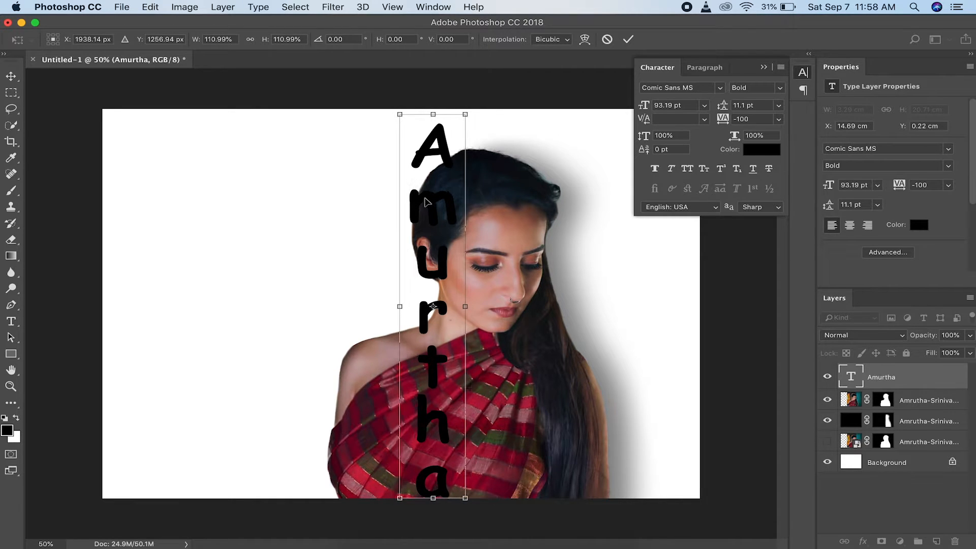
{"action": "key", "text": "Return"}
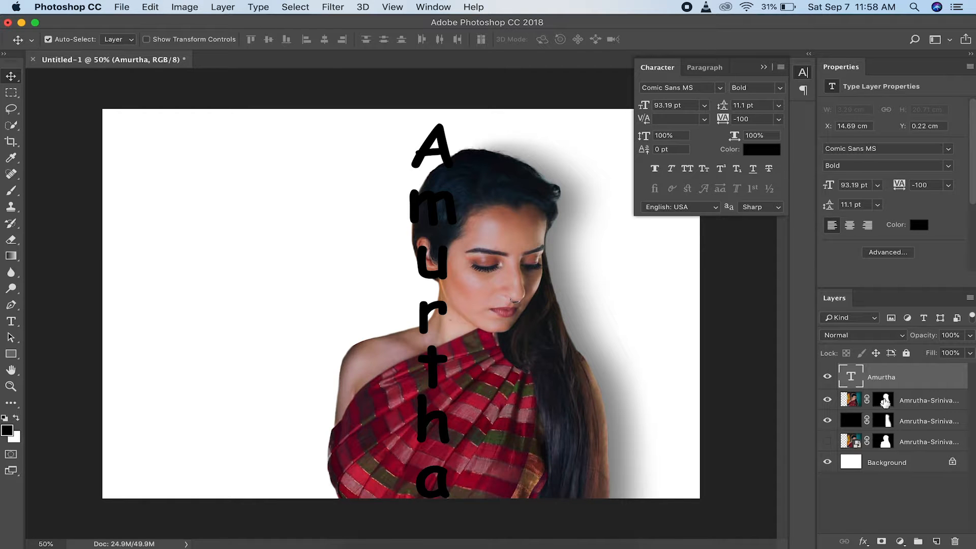
Step: Erase the woman's photo layer inside the loop of the text's last letter with a 45 px Eraser
{"action": "left_click", "coordinate": [884, 400]}
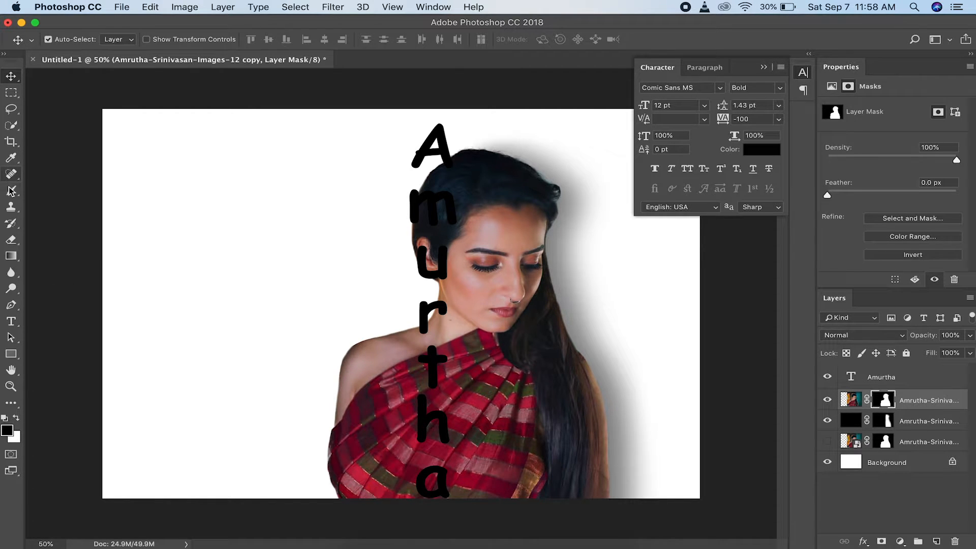
{"action": "key", "text": "e"}
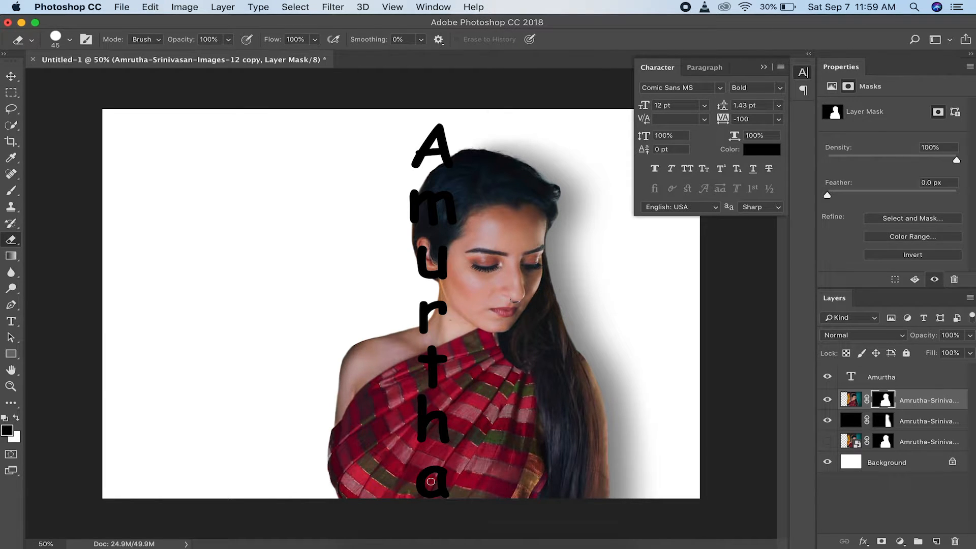
{"action": "left_click", "coordinate": [855, 402]}
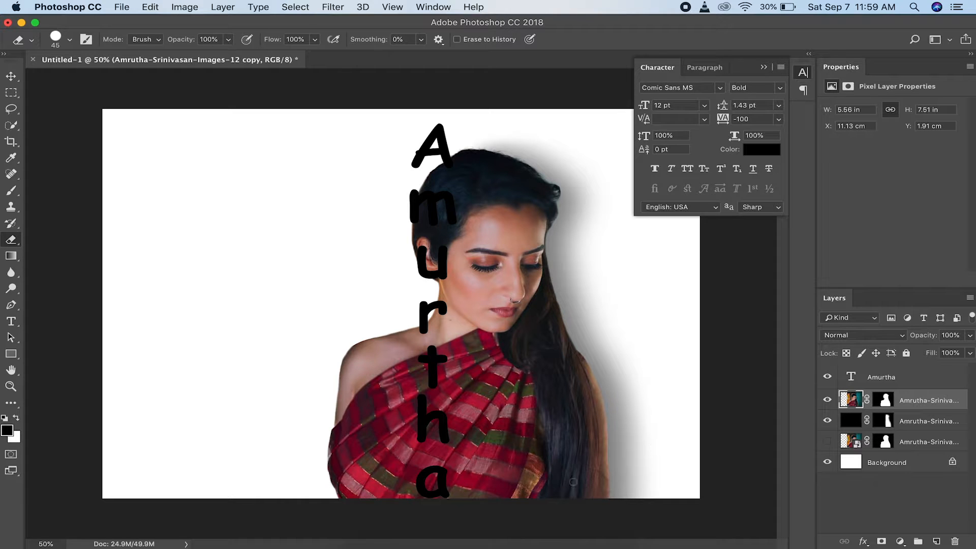
{"action": "mouse_move", "coordinate": [431, 484]}
{"action": "left_mouse_down"}
{"action": "mouse_move", "coordinate": [435, 476]}
{"action": "mouse_move", "coordinate": [433, 486]}
{"action": "left_mouse_up"}
Step: Target the layer mask of the upper cutout photo layer and set up a hard round brush with 100% hardness
{"action": "key", "text": "super+plus"}
{"action": "key", "text": "super+plus"}
{"action": "key", "text": "super+plus"}
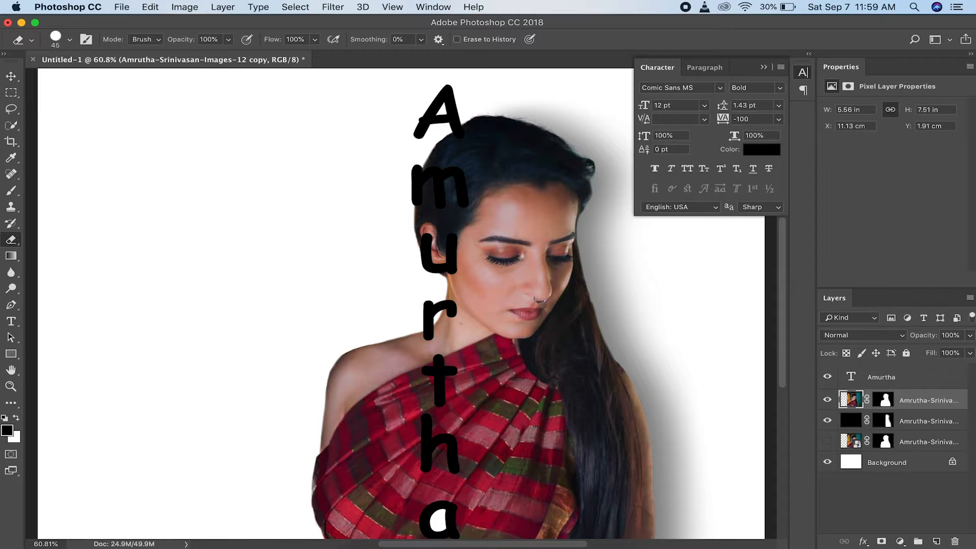
{"action": "left_click", "coordinate": [882, 400]}
{"action": "left_click", "coordinate": [851, 399]}
{"action": "left_click", "coordinate": [884, 400]}
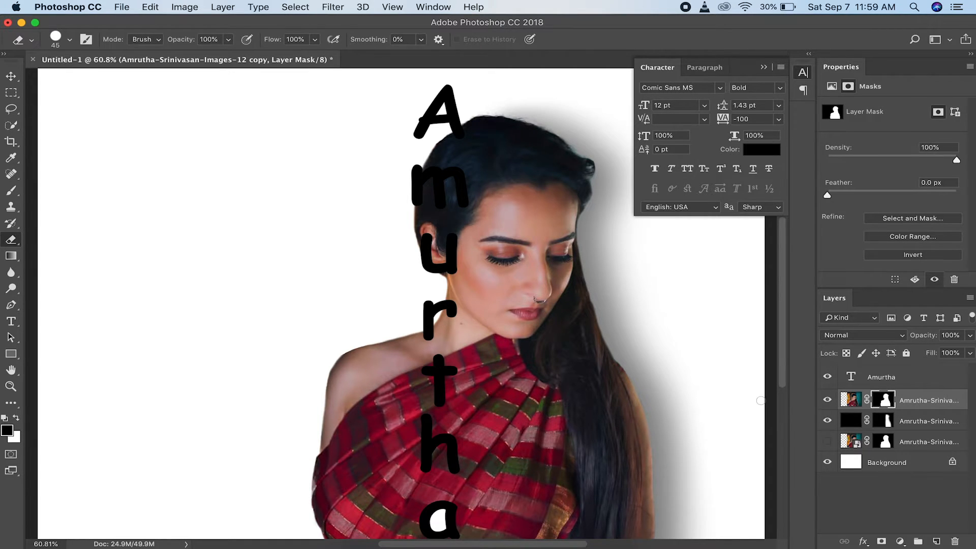
{"action": "key", "text": "b"}
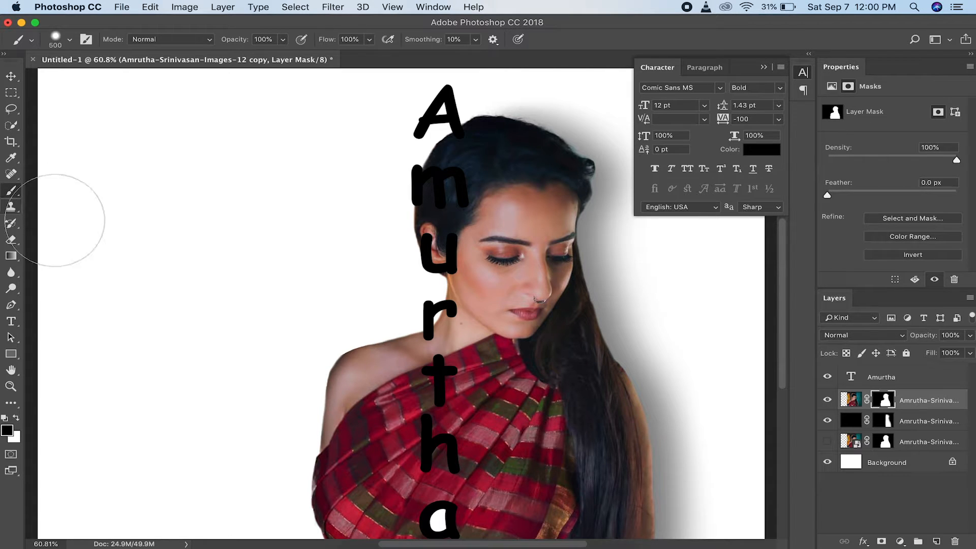
{"action": "left_click", "coordinate": [72, 41]}
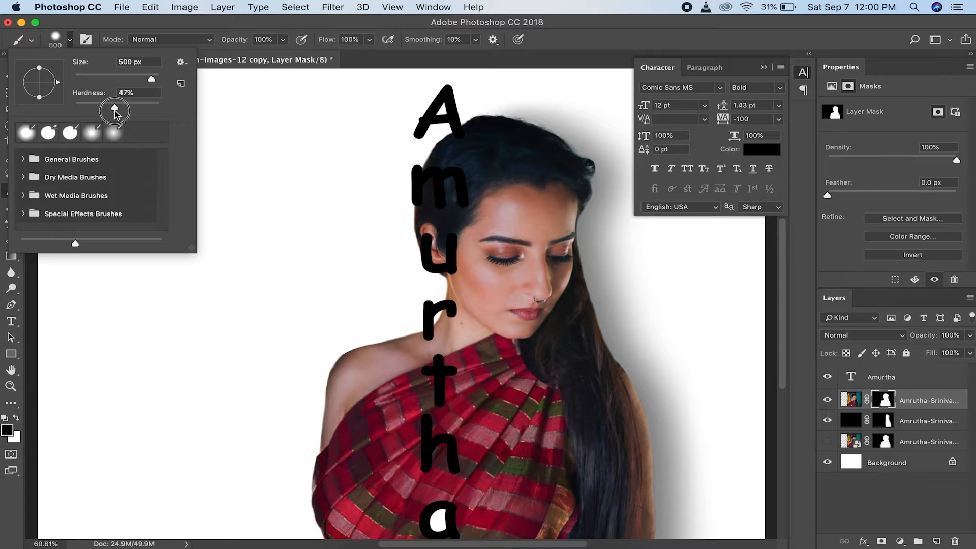
{"action": "left_click_drag", "start_coordinate": [117, 107], "coordinate": [164, 101]}
{"action": "left_click", "coordinate": [134, 61]}
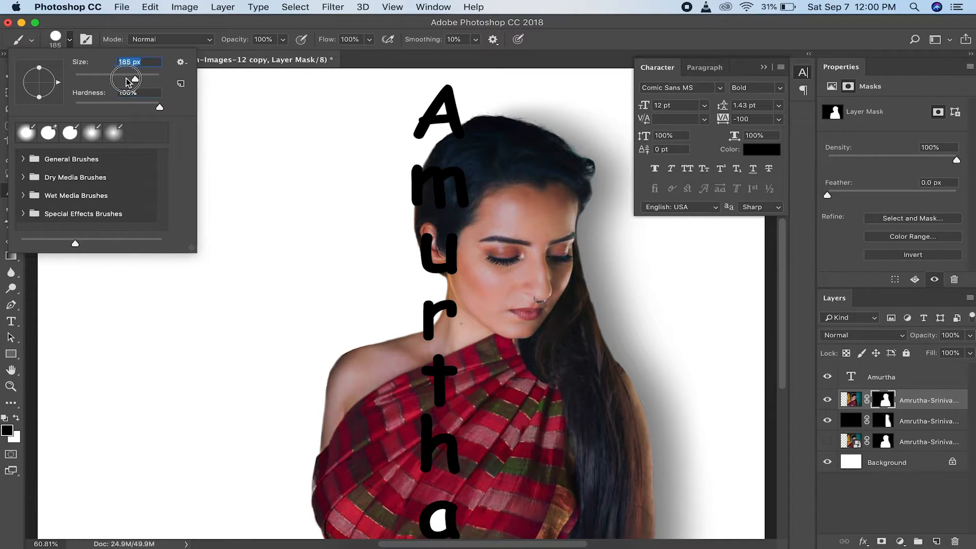
{"action": "type", "text": "108"}
{"action": "key", "text": "Return"}
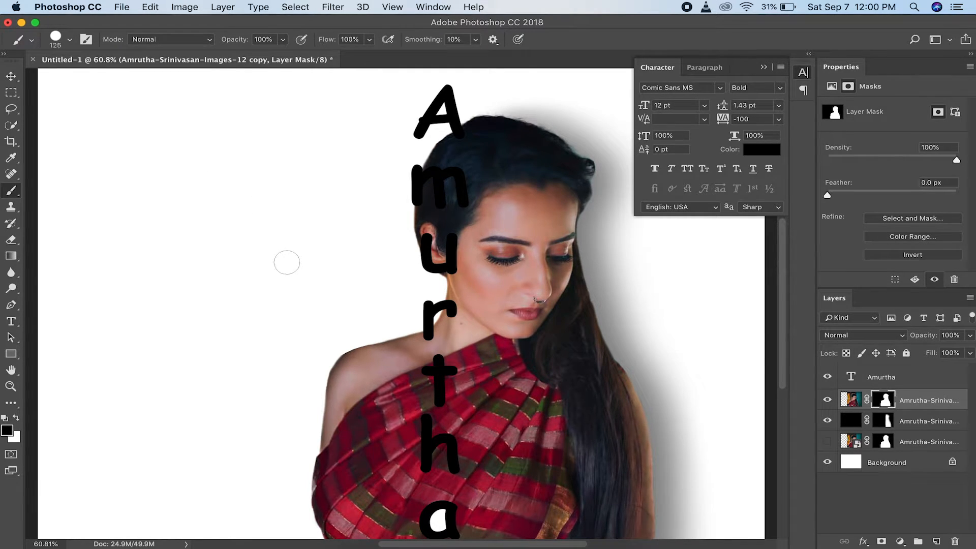
Step: Enlarge the brush to 500 px and paint black on the mask to hide the woman's shoulder outside the vertical text
{"action": "key", "text": "bracketright"}
{"action": "key", "text": "bracketright"}
{"action": "key", "text": "bracketright"}
{"action": "key", "text": "bracketright"}
{"action": "key", "text": "bracketright"}
{"action": "key", "text": "bracketright"}
{"action": "key", "text": "bracketright"}
{"action": "key", "text": "bracketright"}
{"action": "left_click_drag", "start_coordinate": [367, 160], "coordinate": [365, 518]}
{"action": "scroll", "coordinate": [365, 519], "scroll_direction": "down", "scroll_amount": 10}
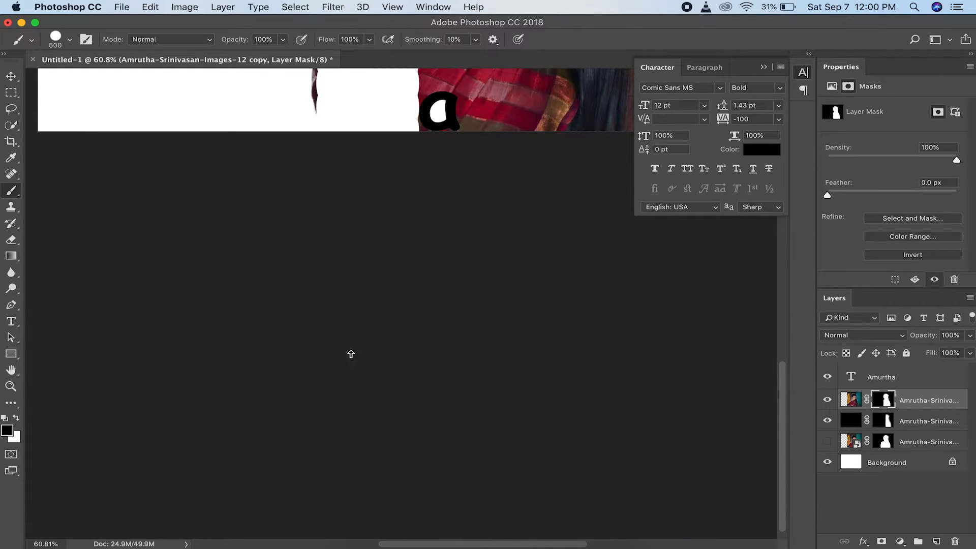
{"action": "scroll", "coordinate": [357, 258], "scroll_direction": "up", "scroll_amount": 10}
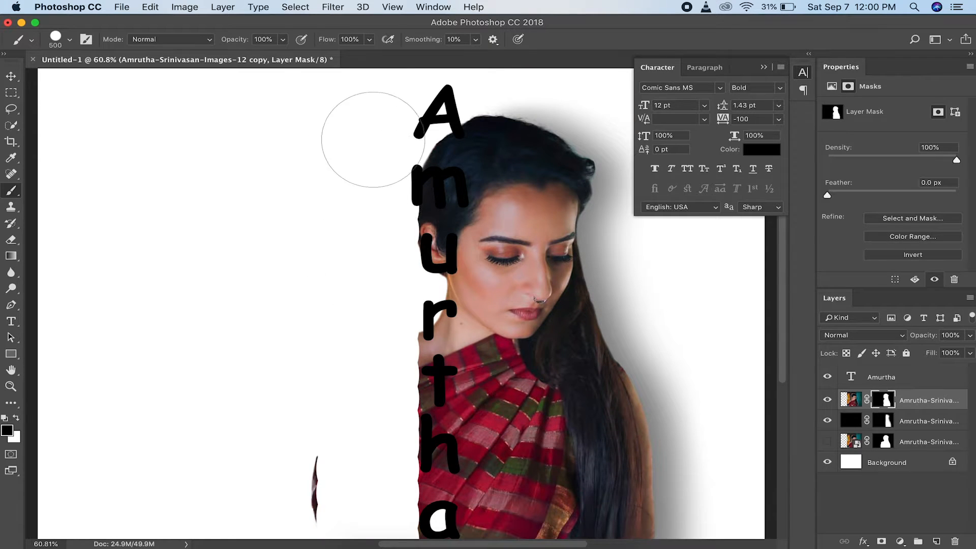
Step: Paint black on the mask to straighten the woman's edge along the vertical text and hide the leftover sliver beside it
{"action": "key", "text": "super+minus"}
{"action": "key", "text": "super+minus"}
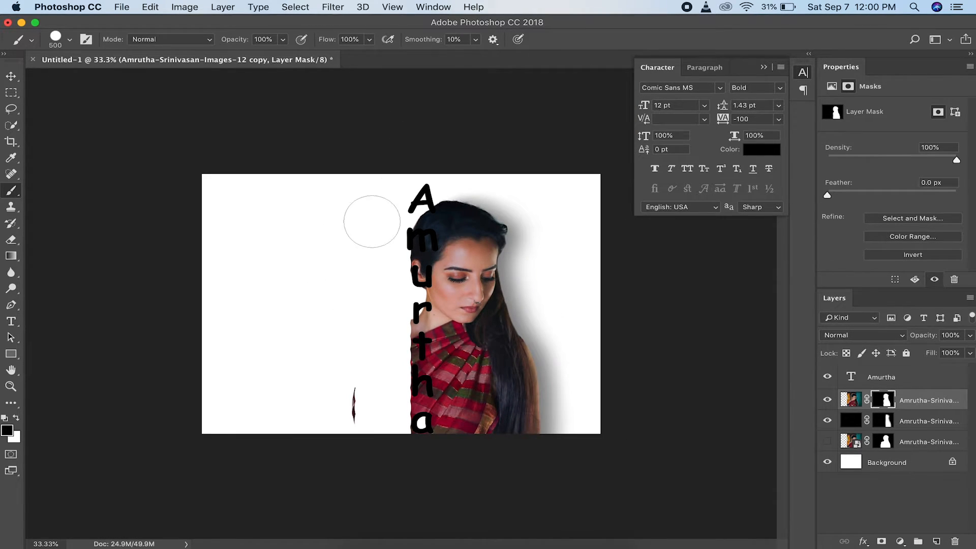
{"action": "left_click_drag", "start_coordinate": [387, 196], "coordinate": [391, 429]}
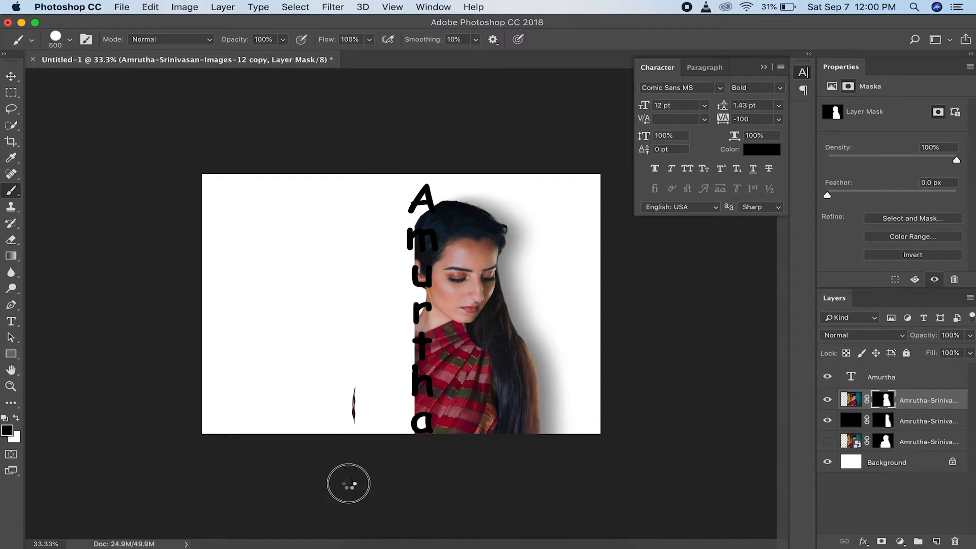
{"action": "left_click_drag", "start_coordinate": [349, 384], "coordinate": [351, 449]}
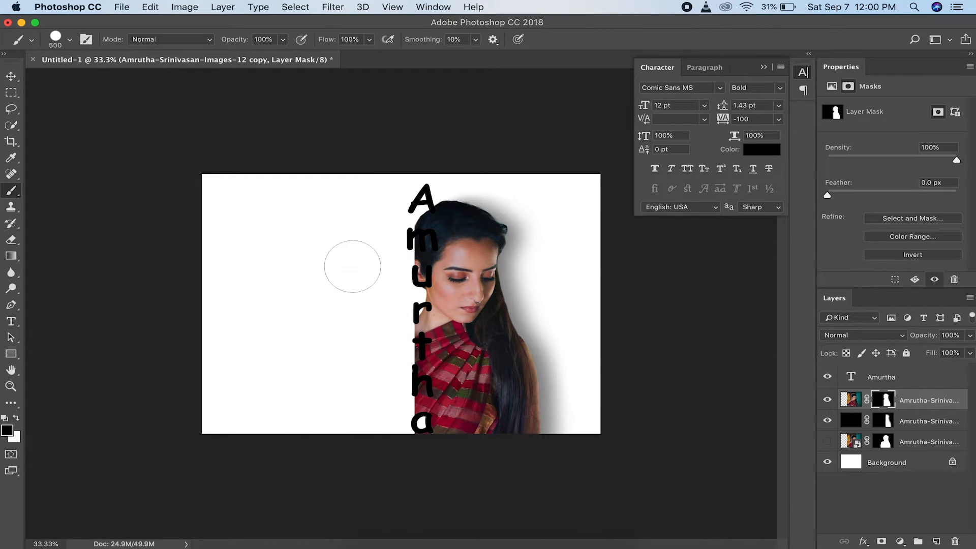
Step: Load the vertical text's outline as a selection and expand it by a few pixels, keeping the photo layer's mask targeted
{"action": "left_click", "coordinate": [10, 76]}
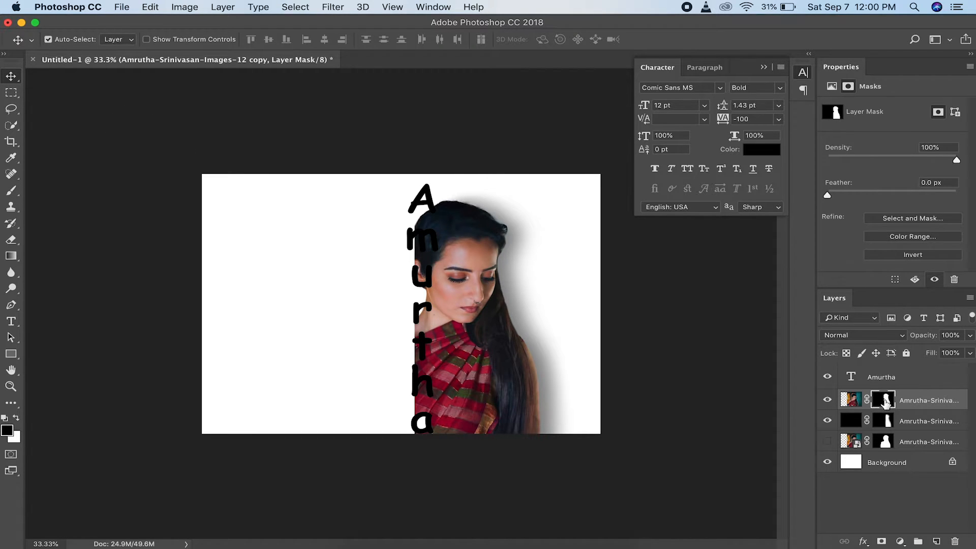
{"action": "left_click", "coordinate": [850, 377], "text": "super"}
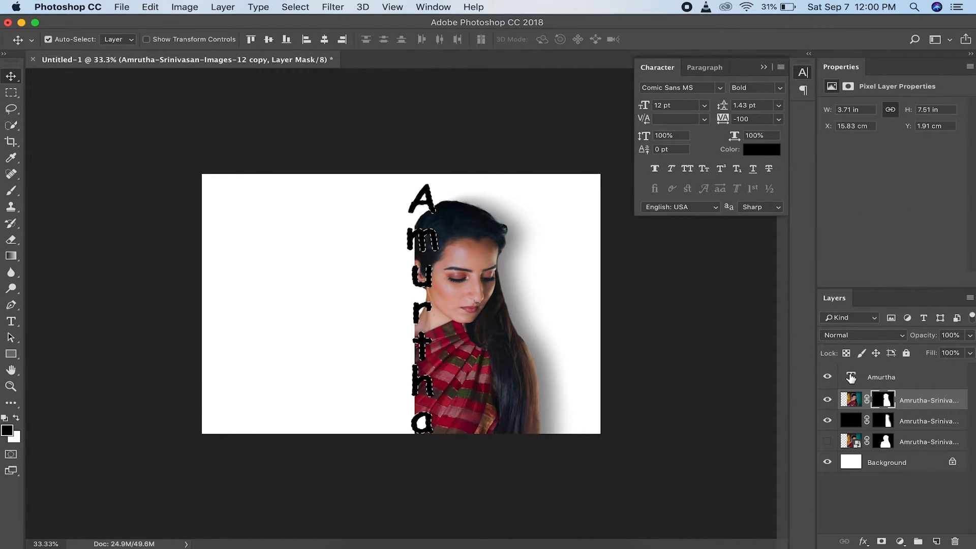
{"action": "key", "text": "super+plus"}
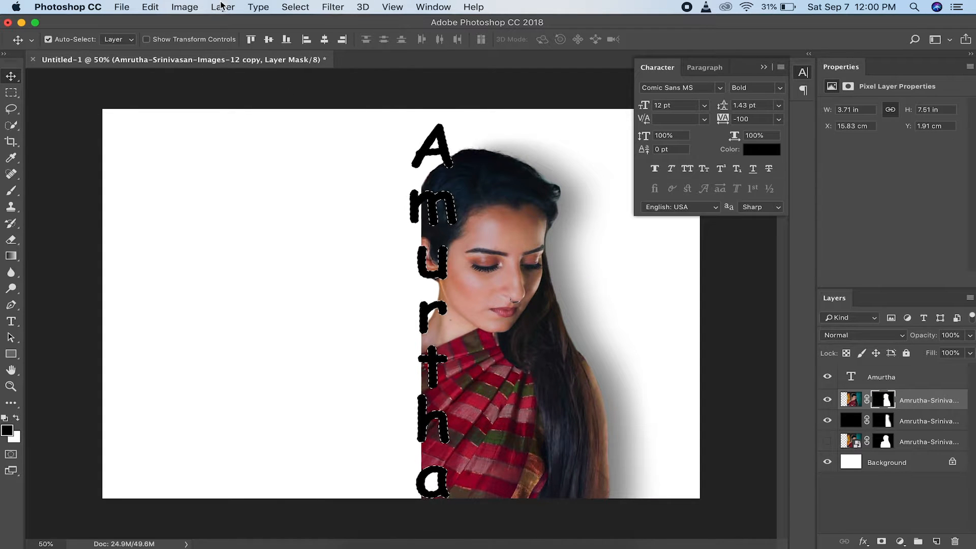
{"action": "left_click", "coordinate": [184, 7]}
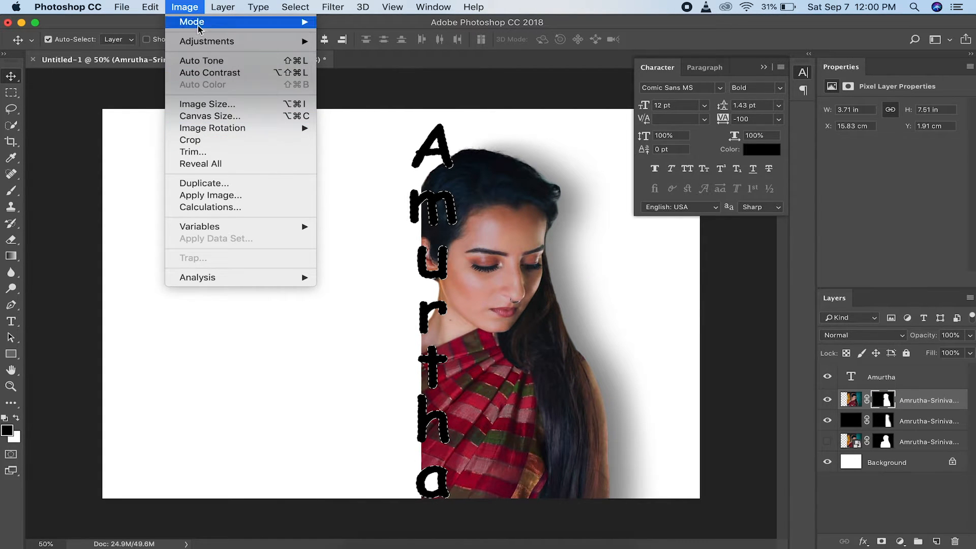
{"action": "mouse_move", "coordinate": [295, 7]}
{"action": "mouse_move", "coordinate": [311, 189]}
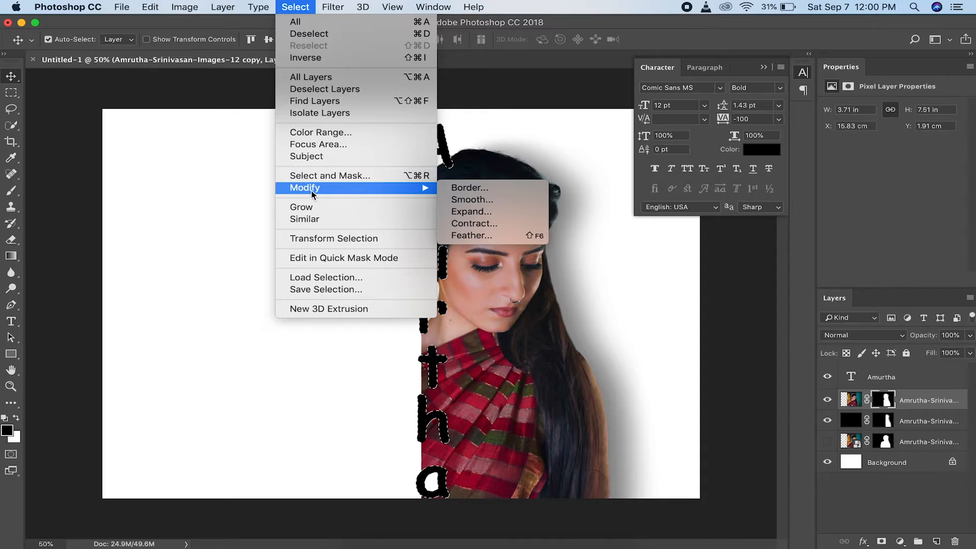
{"action": "left_click", "coordinate": [469, 212]}
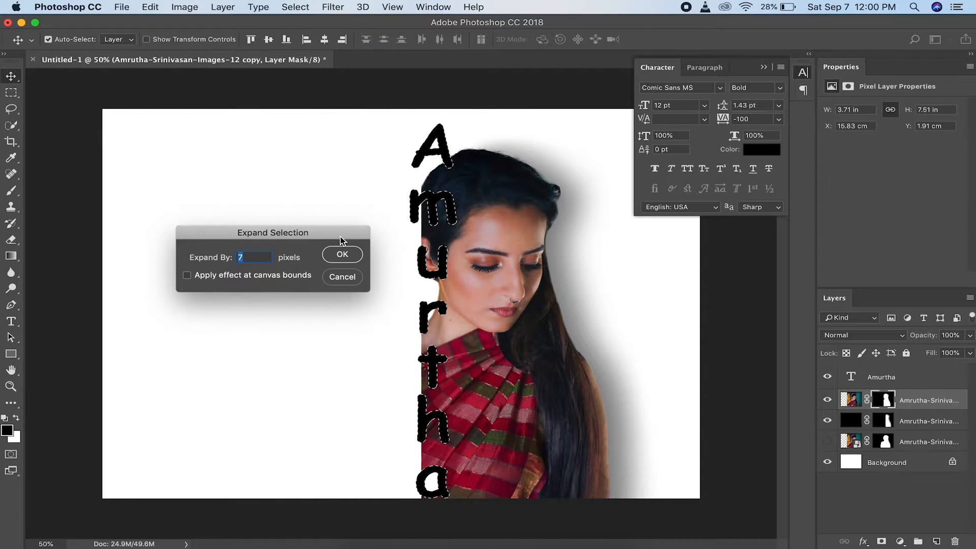
{"action": "key", "text": "Up"}
{"action": "key", "text": "Up"}
{"action": "key", "text": "Return"}
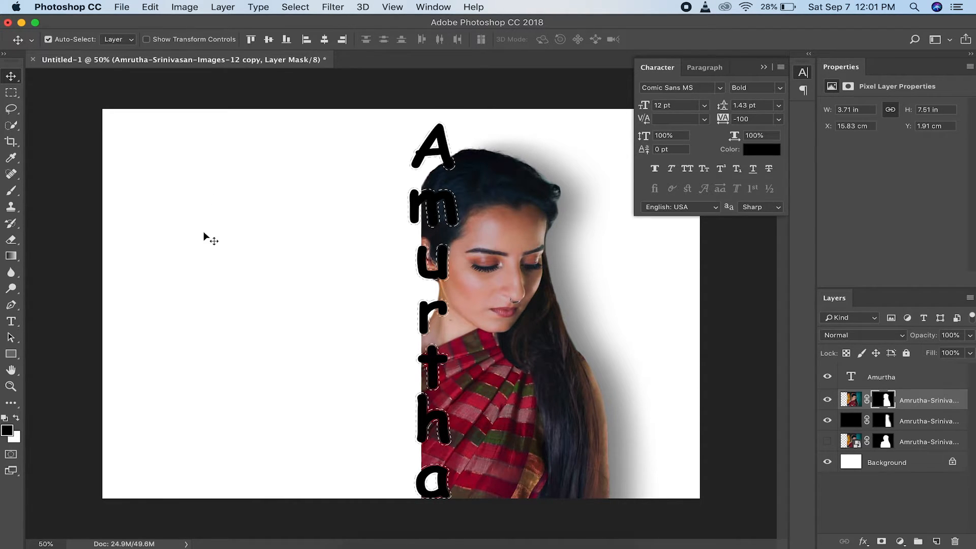
Step: Fill the expanded selection with black on the photo's layer mask, deselect, and target the layer's image instead of its mask
{"action": "left_click", "coordinate": [7, 431]}
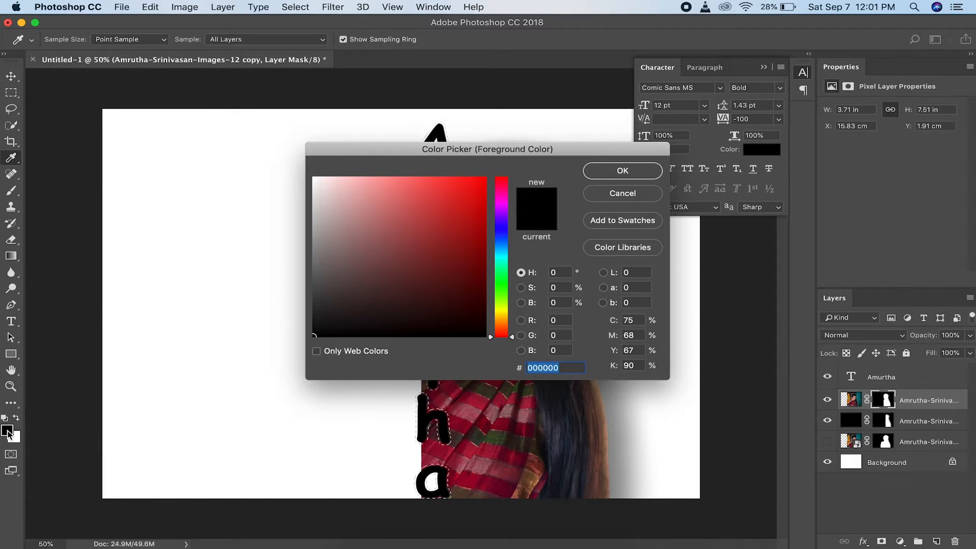
{"action": "left_click", "coordinate": [628, 174]}
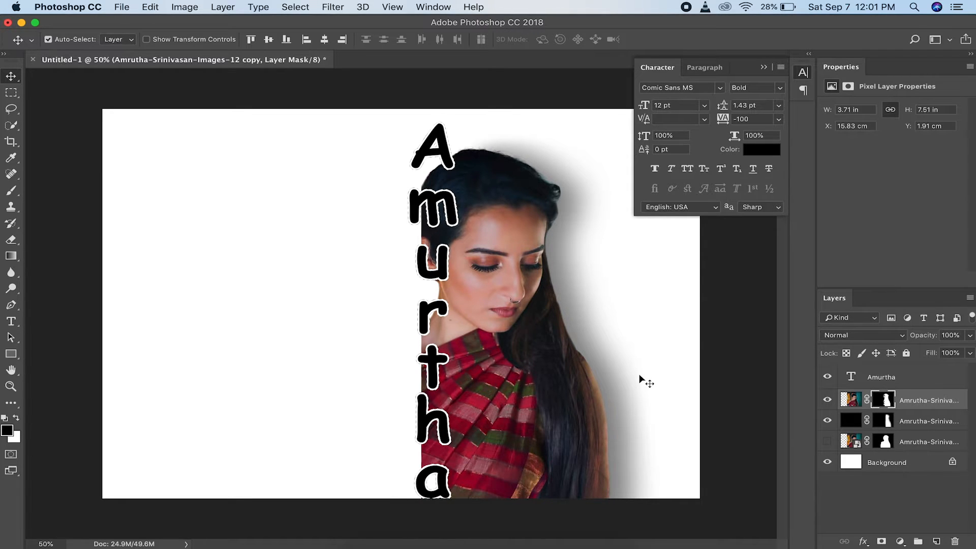
{"action": "key", "text": "super+d"}
{"action": "key", "text": "super+2"}
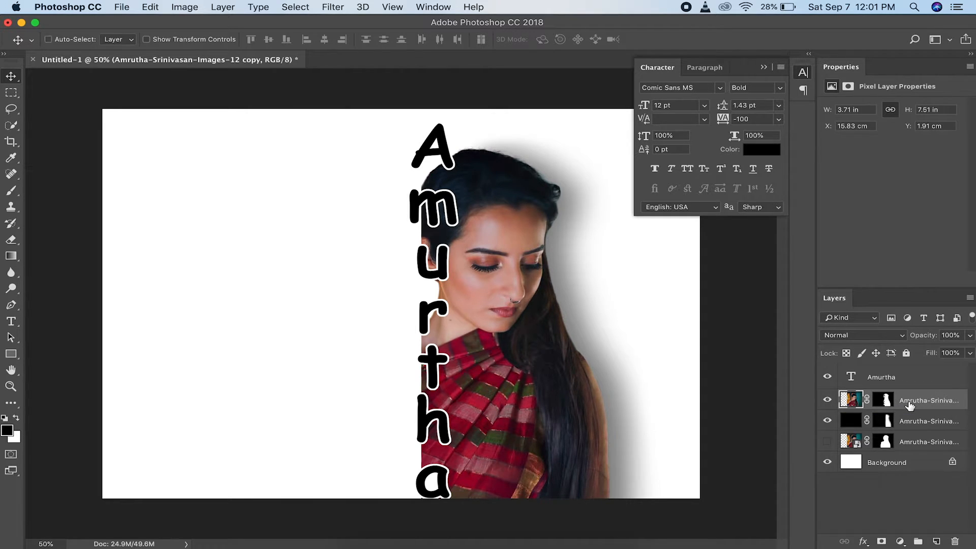
Step: Duplicate the masked photo layer, move the copy above the text layer and delete the copy's layer mask
{"action": "key", "text": "super+j"}
{"action": "left_click_drag", "start_coordinate": [909, 403], "coordinate": [906, 368]}
{"action": "right_click", "coordinate": [887, 374]}
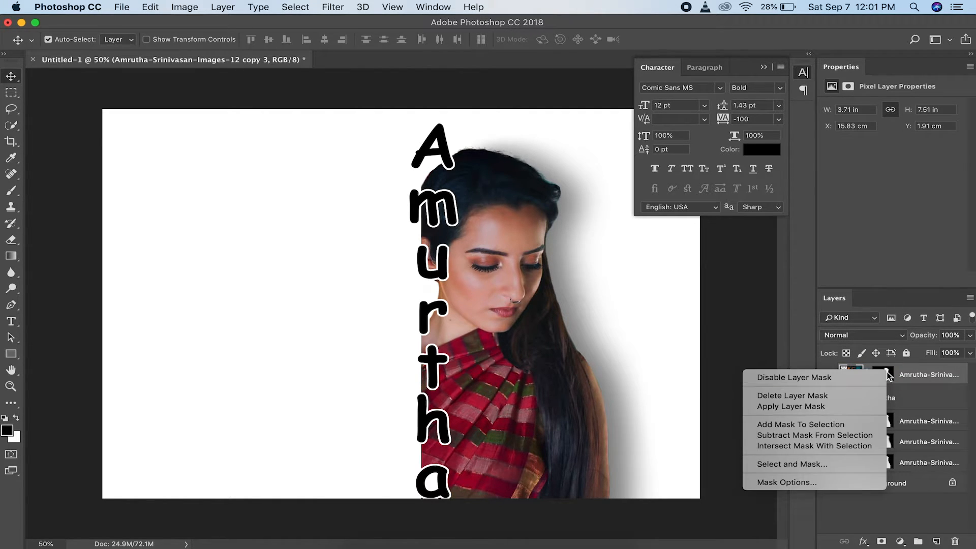
{"action": "left_click", "coordinate": [824, 394]}
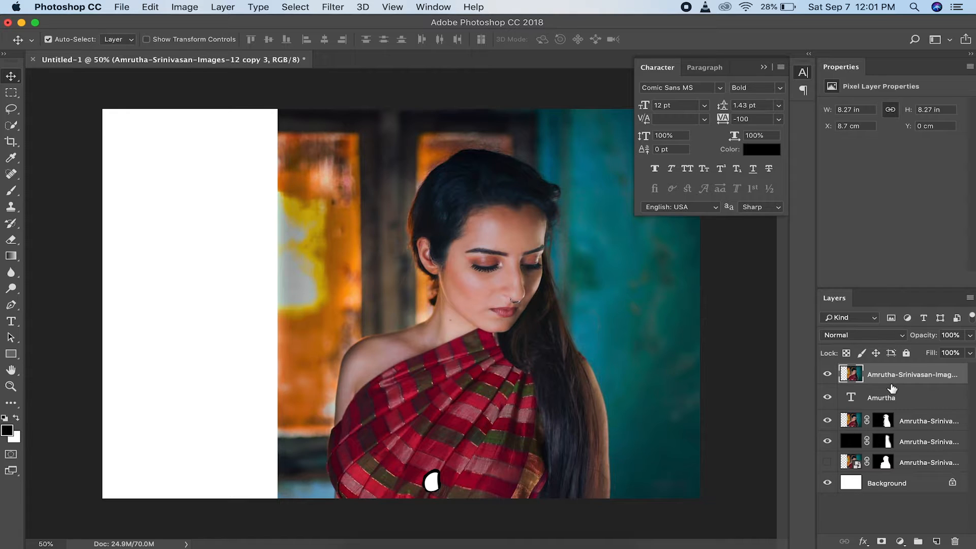
Step: Clip the unmasked photo copy to the vertical text layer and collapse the Character settings
{"action": "left_click", "coordinate": [892, 386], "text": "alt"}
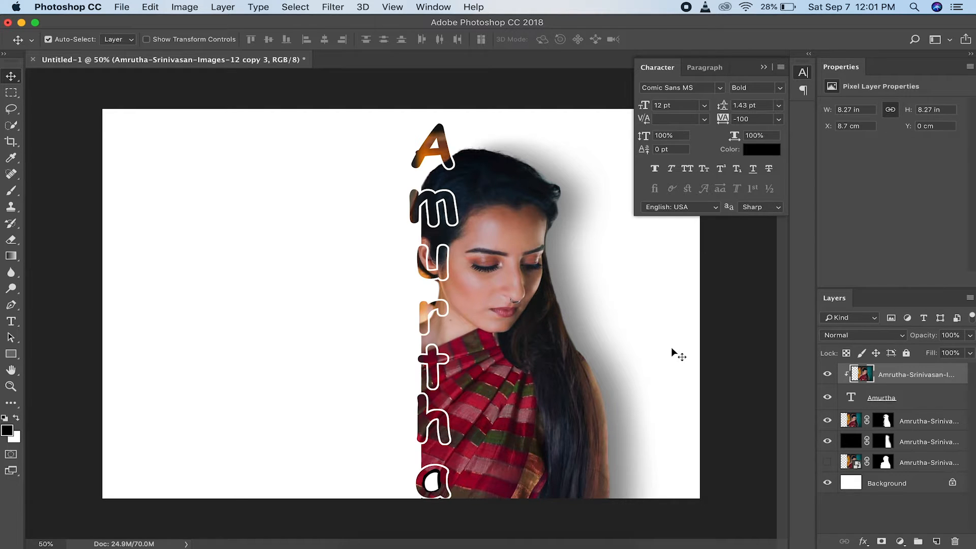
{"action": "key", "text": "super+minus"}
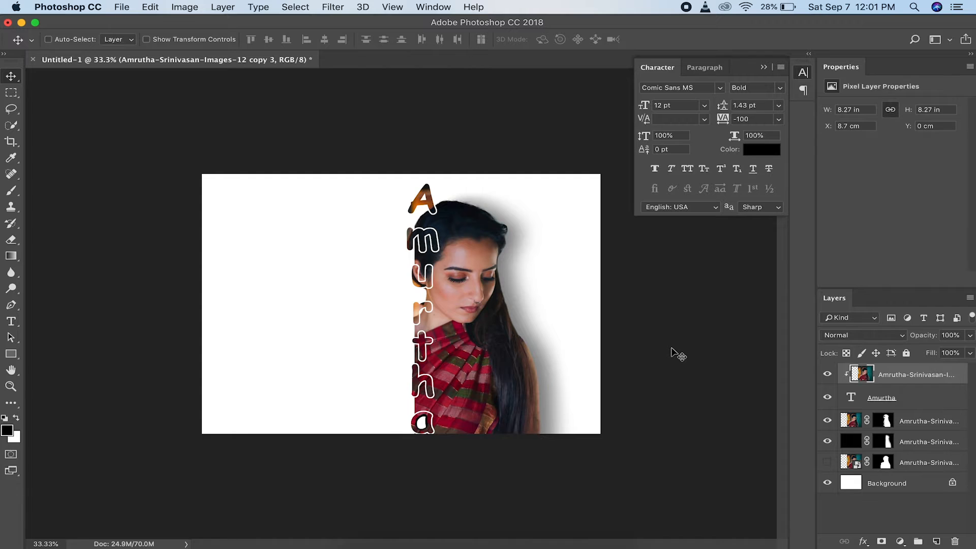
{"action": "scroll", "coordinate": [677, 354], "scroll_direction": "up", "scroll_amount": 3}
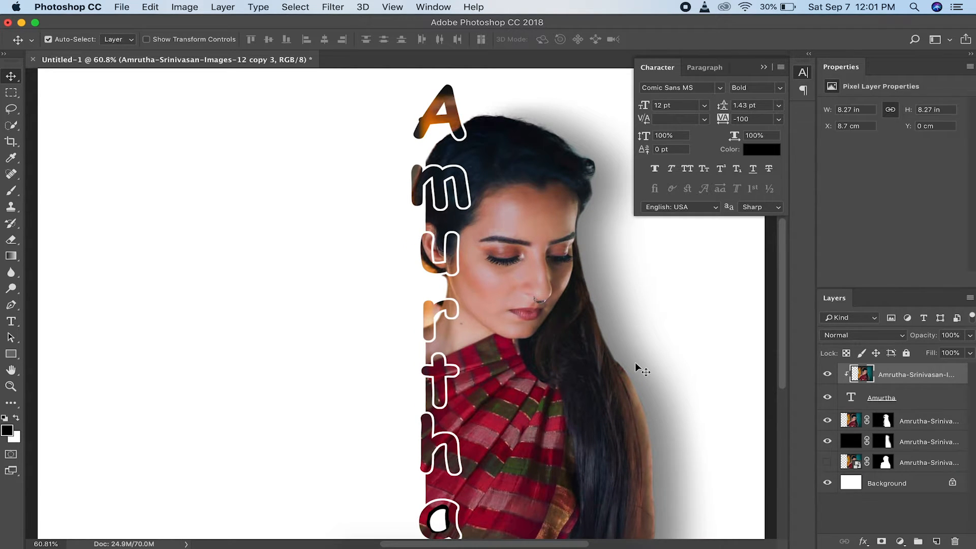
{"action": "left_click", "coordinate": [764, 68]}
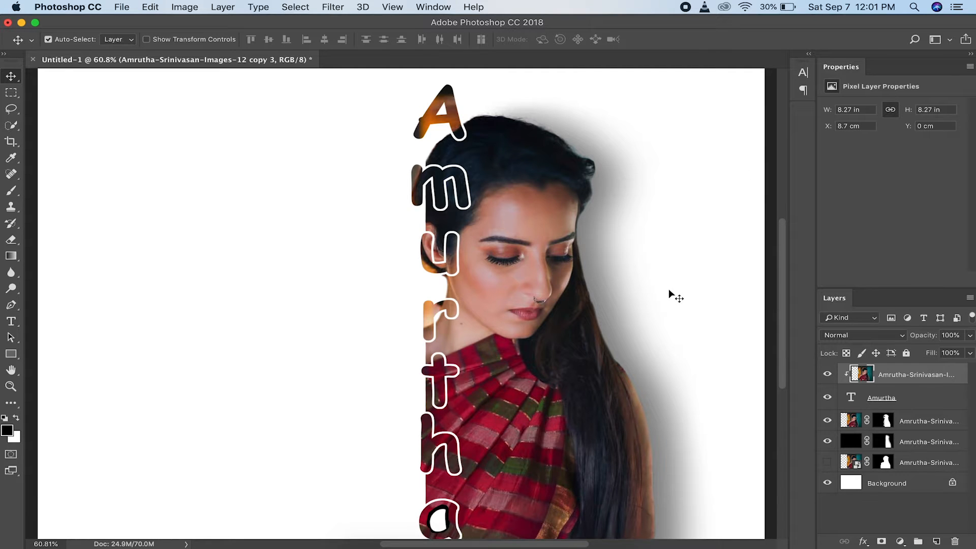
Step: Select all layers above the Background and scale them down together toward the canvas's lower-right corner
{"action": "left_click", "coordinate": [910, 462], "text": "shift"}
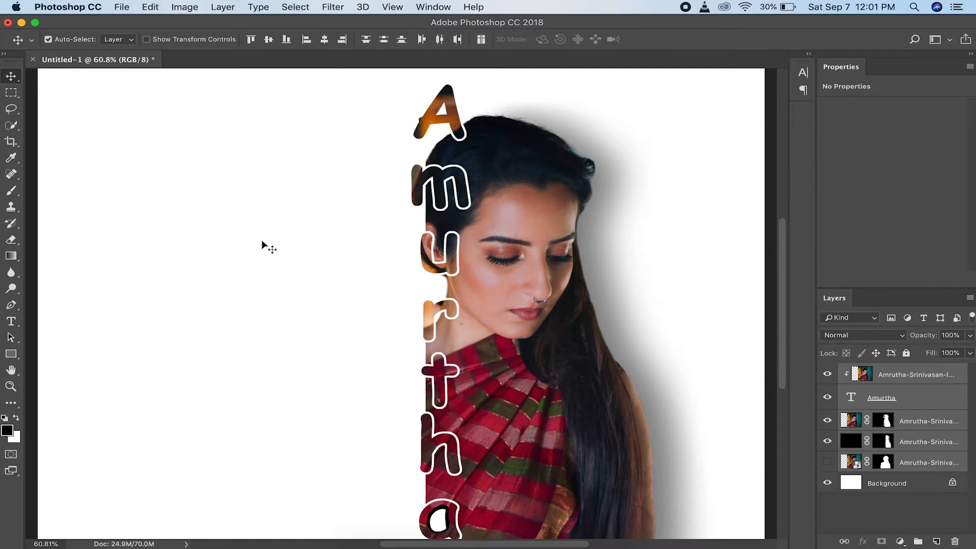
{"action": "key", "text": "ctrl+t"}
{"action": "left_click_drag", "start_coordinate": [36, 70], "coordinate": [220, 179]}
{"action": "key", "text": "Return"}
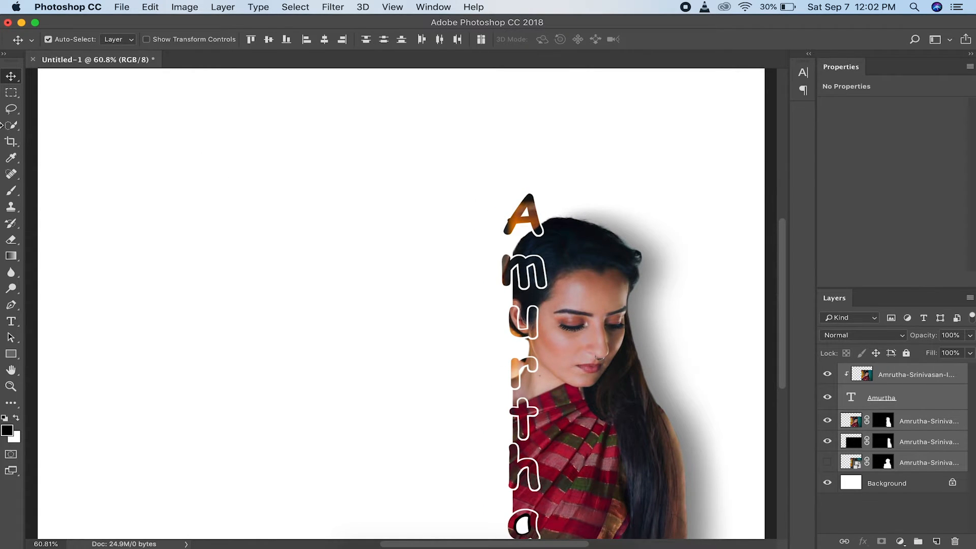
Step: Add the horizontal text "Say something about you" in the blank area beside the woman
{"action": "left_click_drag", "start_coordinate": [11, 321], "coordinate": [71, 318]}
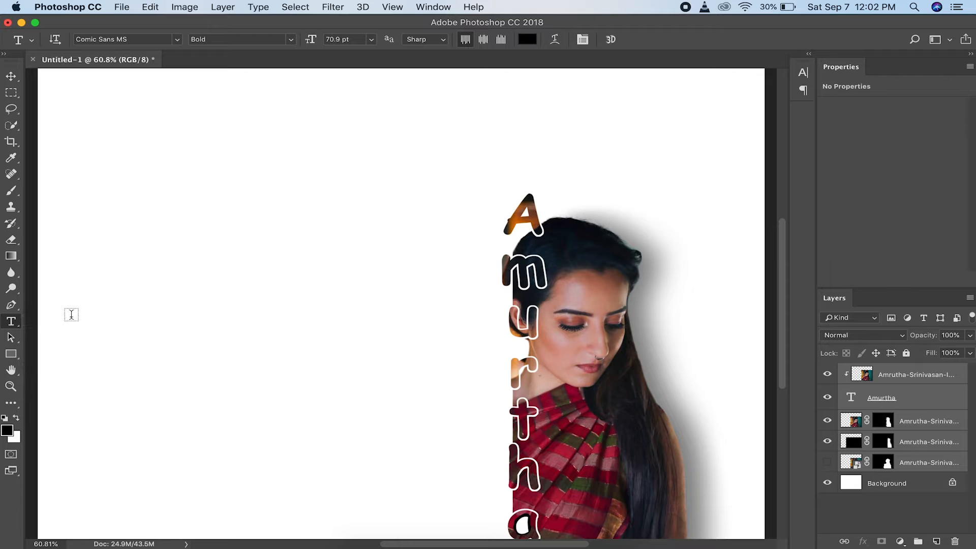
{"action": "left_click", "coordinate": [259, 313]}
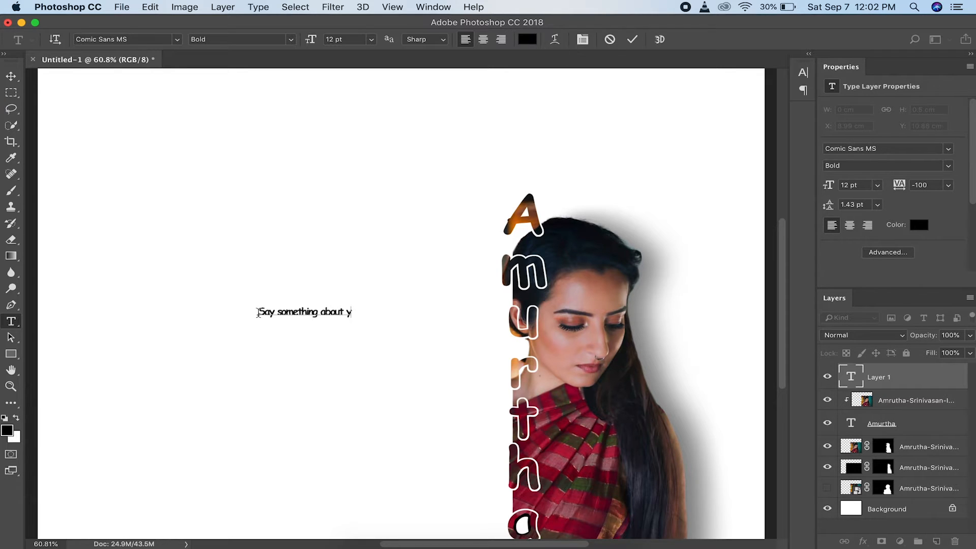
{"action": "left_click", "coordinate": [11, 76]}
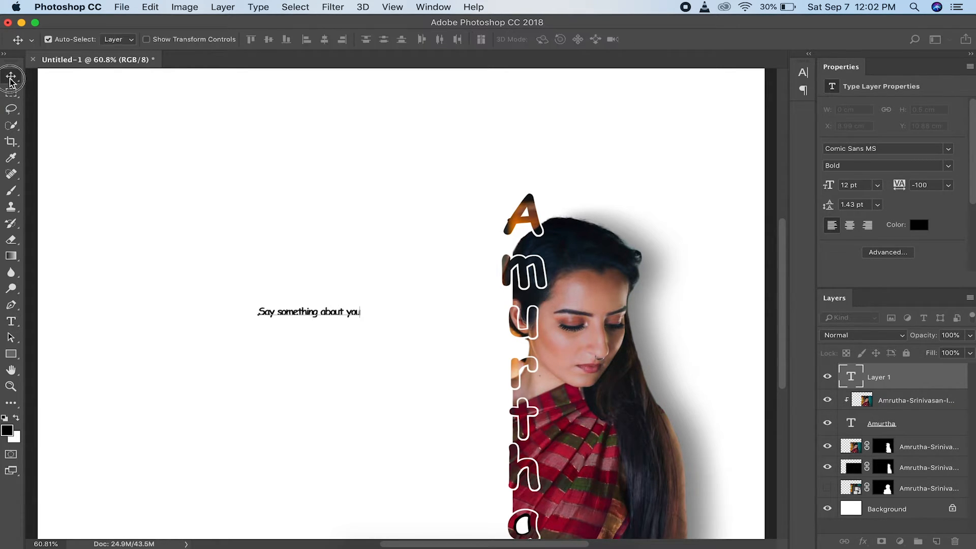
Step: Enlarge the "Say something about you" text to about 28 pt, shift it slightly lower and open the Character settings
{"action": "key", "text": "super+t"}
{"action": "left_click_drag", "start_coordinate": [369, 328], "coordinate": [466, 359]}
{"action": "left_click_drag", "start_coordinate": [403, 315], "coordinate": [386, 341]}
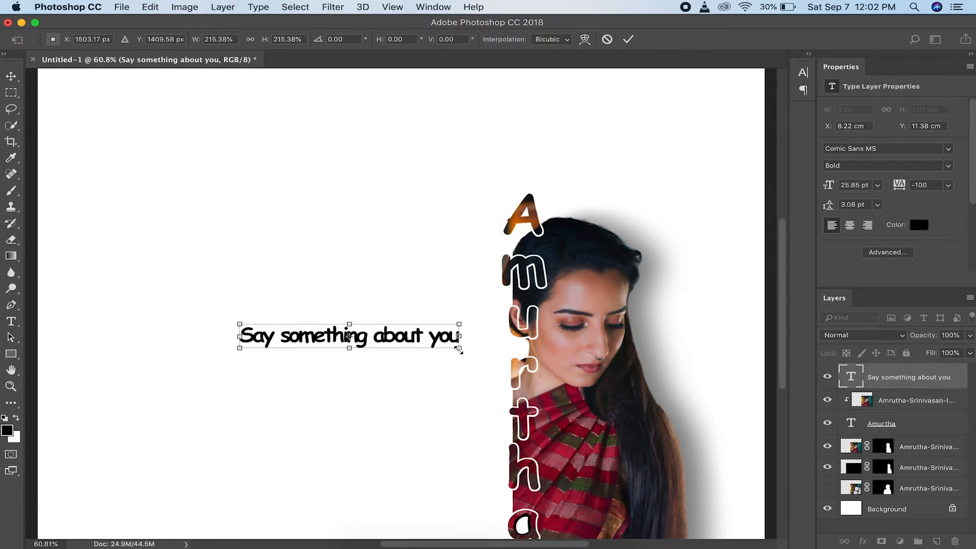
{"action": "left_click_drag", "start_coordinate": [459, 350], "coordinate": [477, 350]}
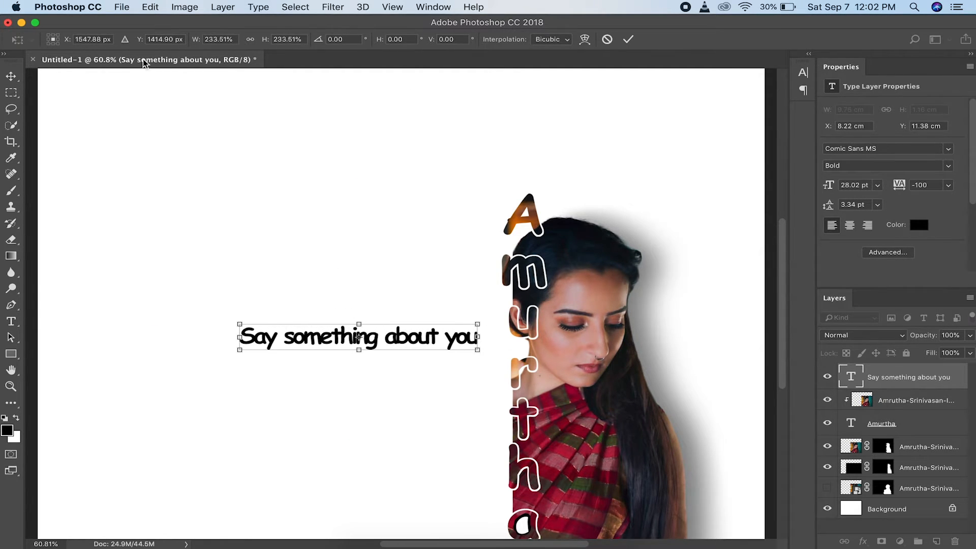
{"action": "left_click", "coordinate": [803, 72]}
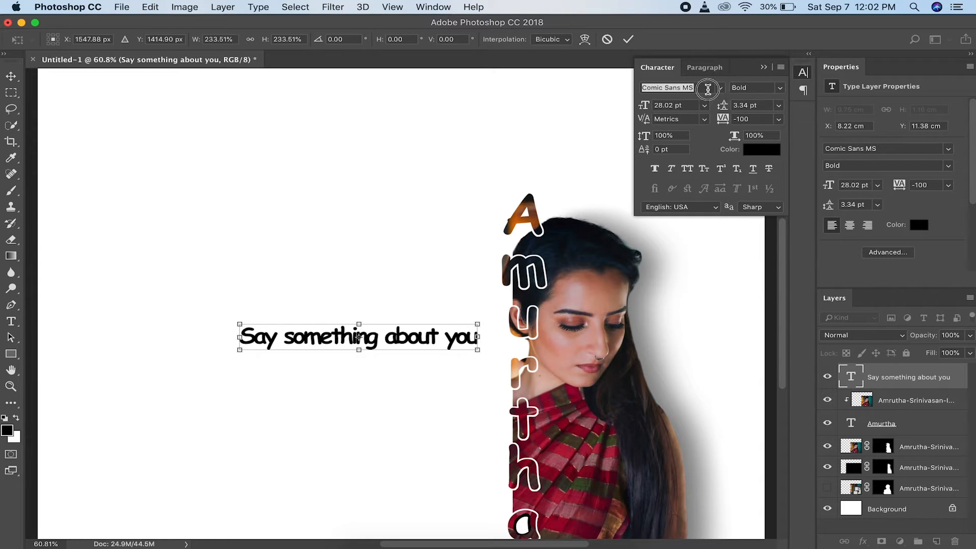
{"action": "key", "text": "Return"}
Step: Set the caption's font to Times New Roman Regular
{"action": "left_click", "coordinate": [720, 90]}
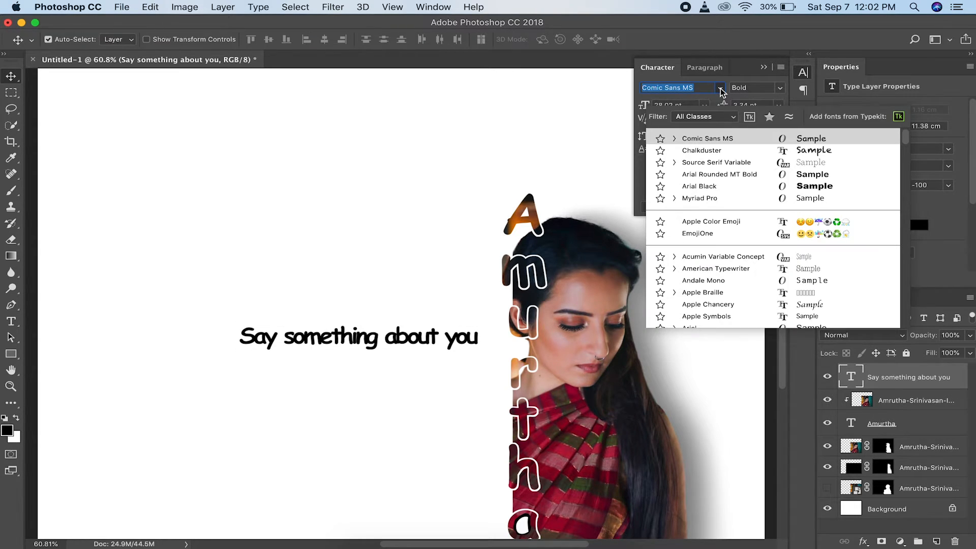
{"action": "type", "text": "time"}
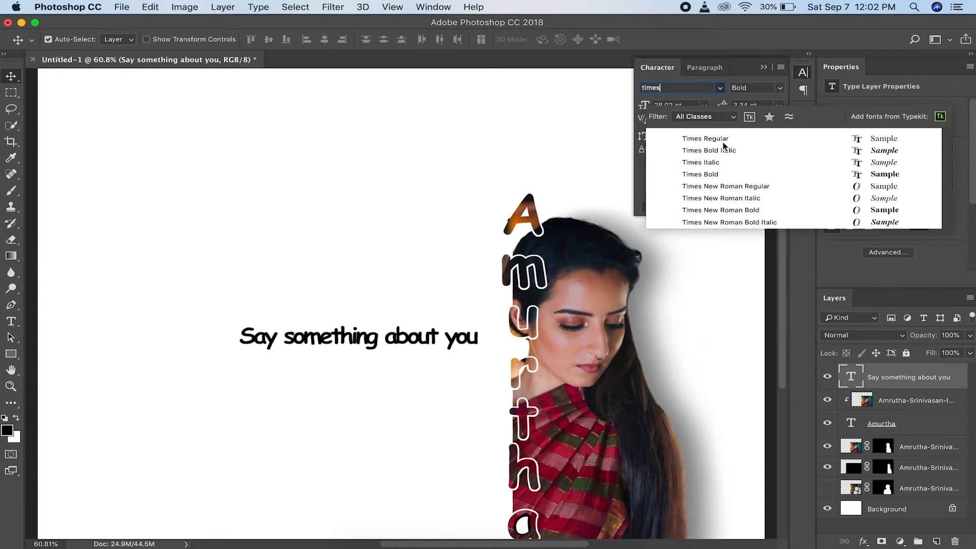
{"action": "type", "text": "s"}
{"action": "left_click", "coordinate": [732, 187]}
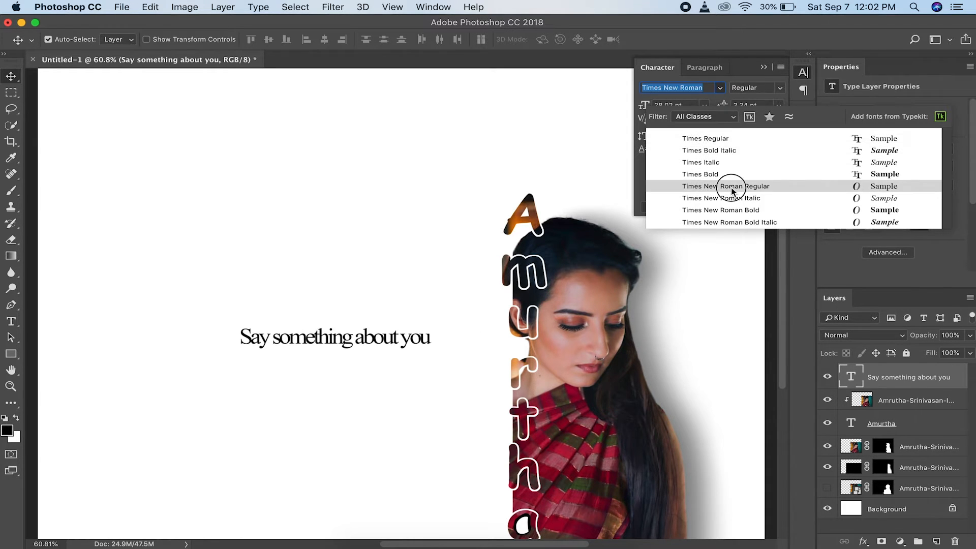
Step: Scale the caption up proportionally to about 36 pt and move it up, farther from the vertical name
{"action": "key", "text": "super+t"}
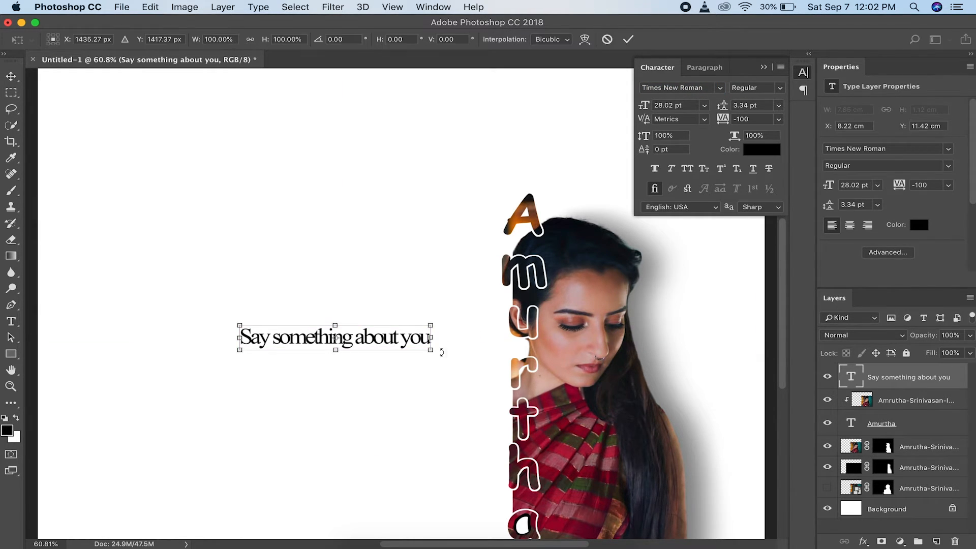
{"action": "left_click_drag", "start_coordinate": [430, 350], "coordinate": [473, 349], "text": "shift"}
{"action": "left_click_drag", "start_coordinate": [388, 344], "coordinate": [319, 324]}
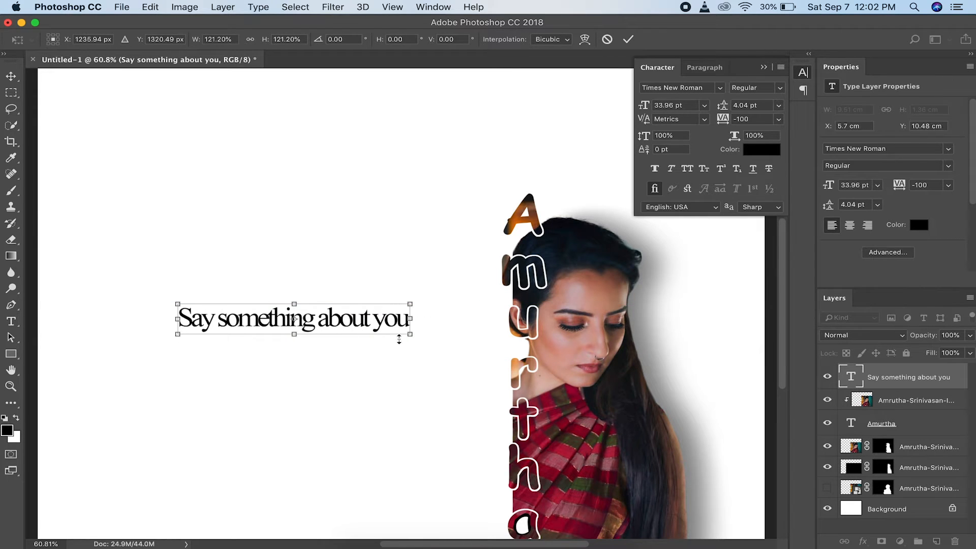
{"action": "mouse_move", "coordinate": [410, 334]}
{"action": "left_mouse_down", "text": "shift"}
{"action": "mouse_move", "coordinate": [474, 342]}
{"action": "mouse_move", "coordinate": [426, 337]}
{"action": "left_mouse_up", "text": "shift"}
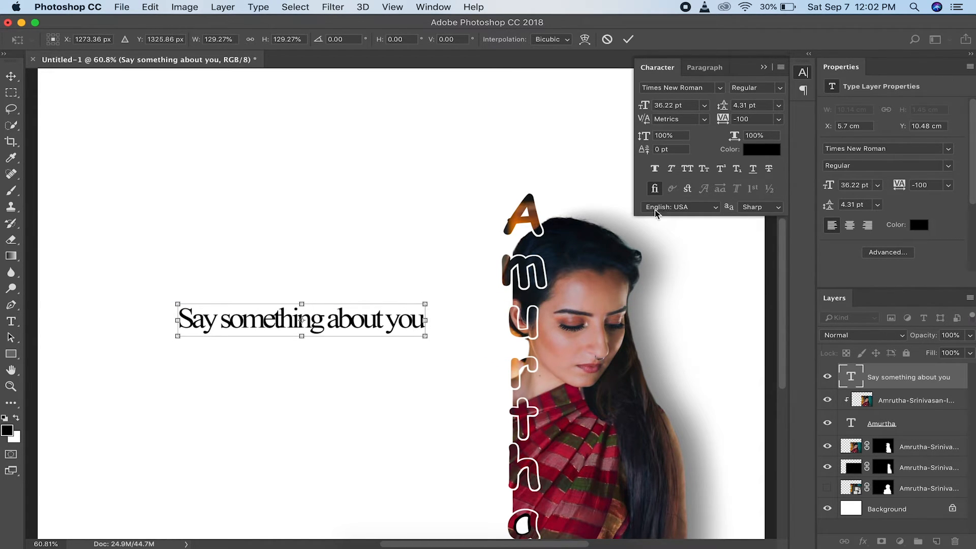
Step: Change the caption's font to Arial Narrow Regular
{"action": "left_click", "coordinate": [709, 89]}
{"action": "left_click", "coordinate": [709, 89]}
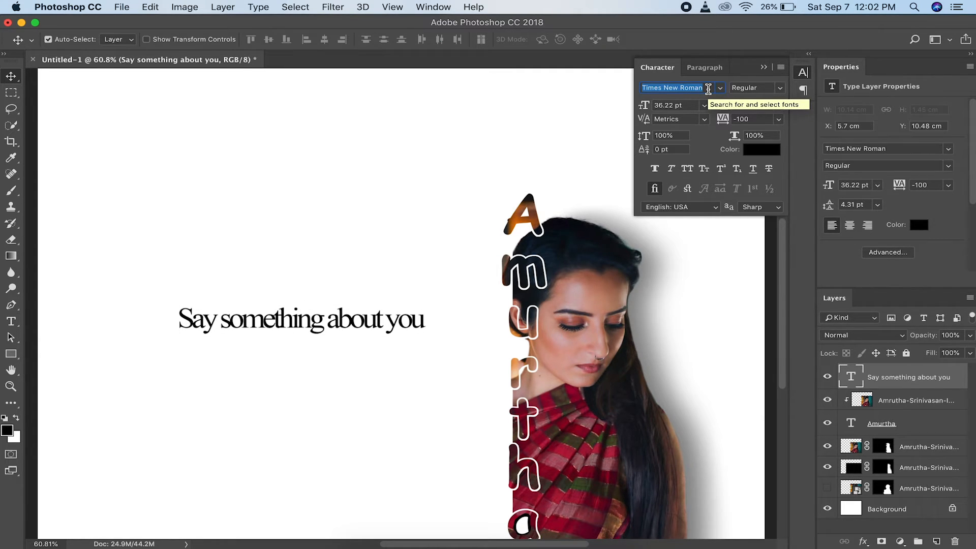
{"action": "type", "text": "ari"}
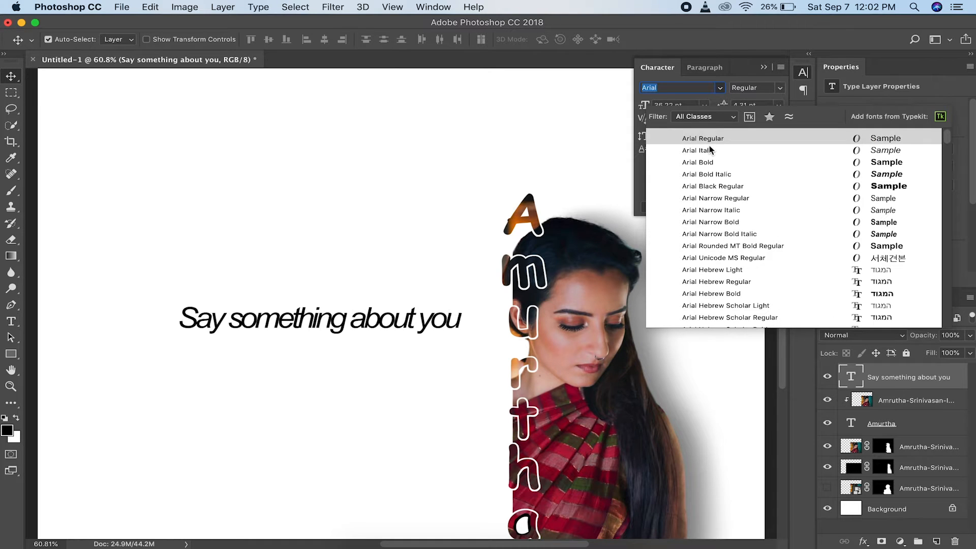
{"action": "left_click", "coordinate": [715, 198]}
Step: Resize the Arial Narrow caption to about 37.5 pt
{"action": "key", "text": "ctrl+t"}
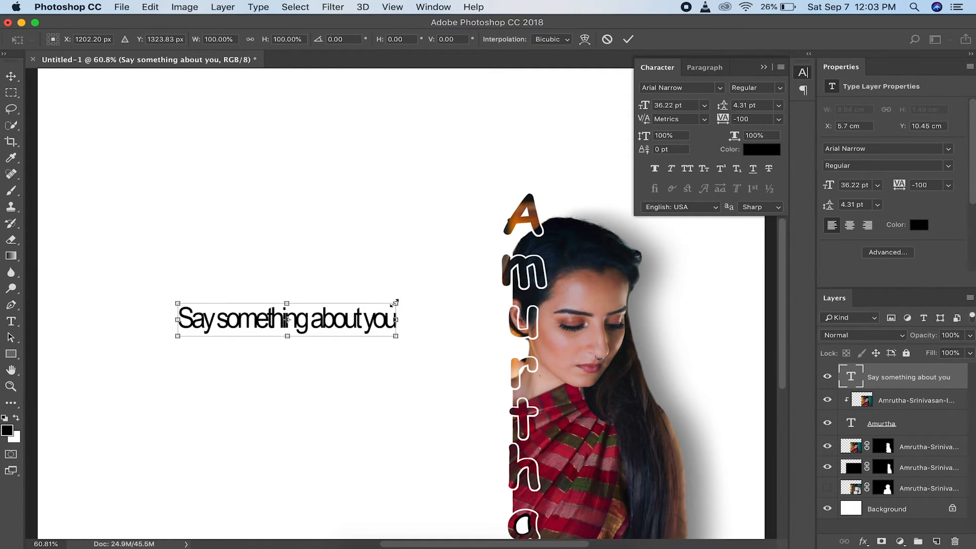
{"action": "left_click_drag", "start_coordinate": [395, 303], "coordinate": [432, 298]}
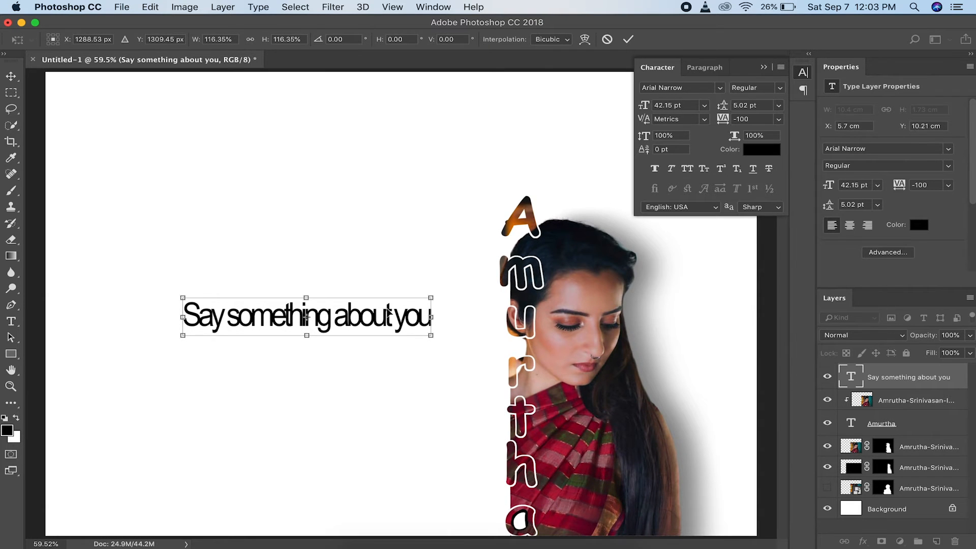
{"action": "left_click_drag", "start_coordinate": [433, 336], "coordinate": [404, 331]}
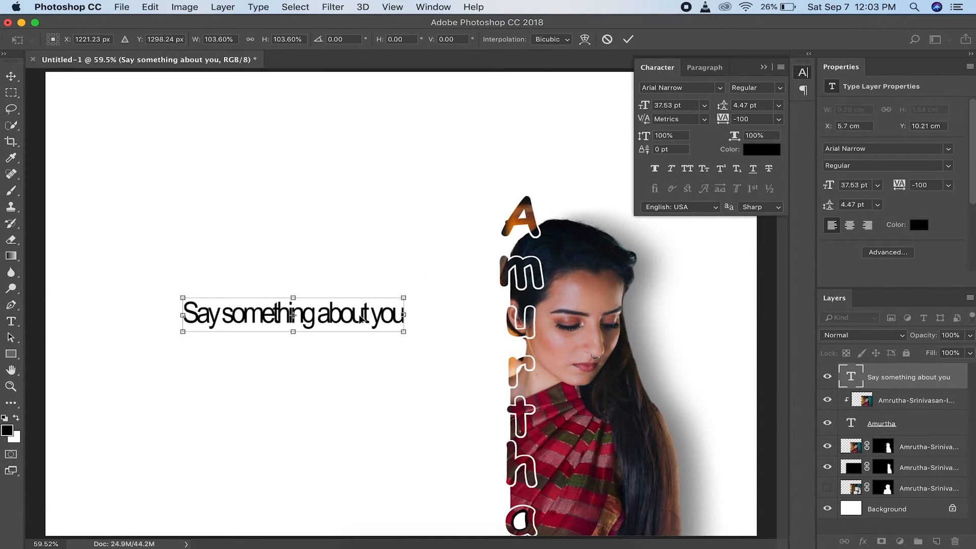
{"action": "key", "text": "Return"}
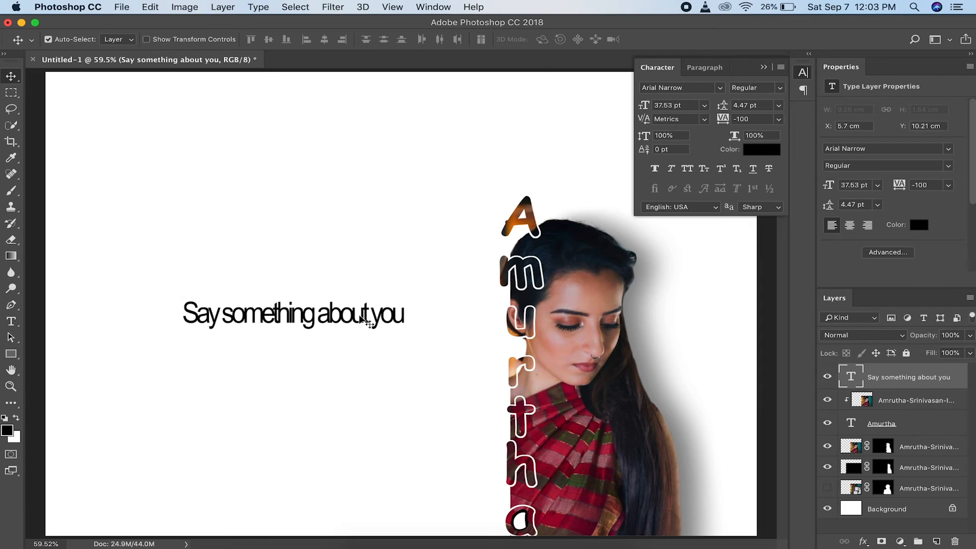
Step: Set the tracking of the whole caption text to 0
{"action": "left_click", "coordinate": [780, 119]}
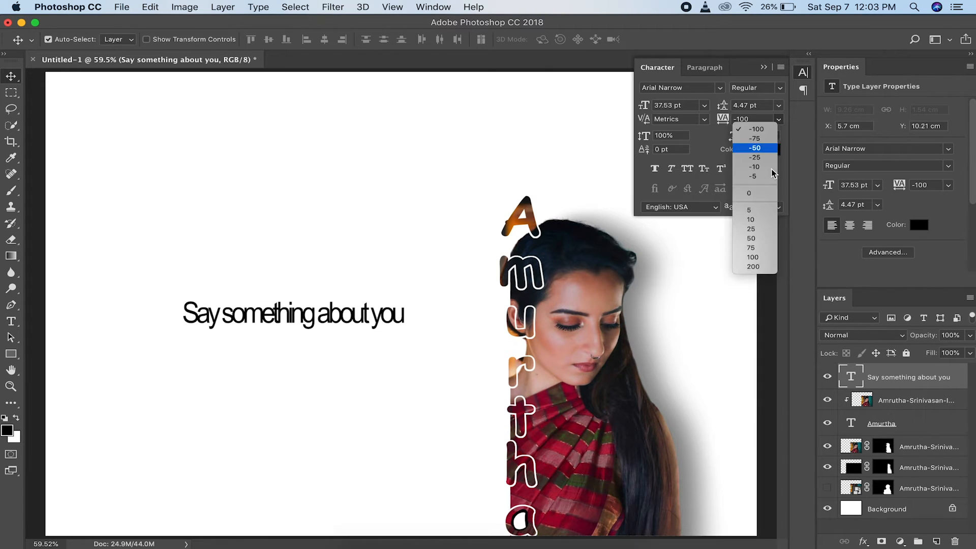
{"action": "left_click", "coordinate": [715, 141]}
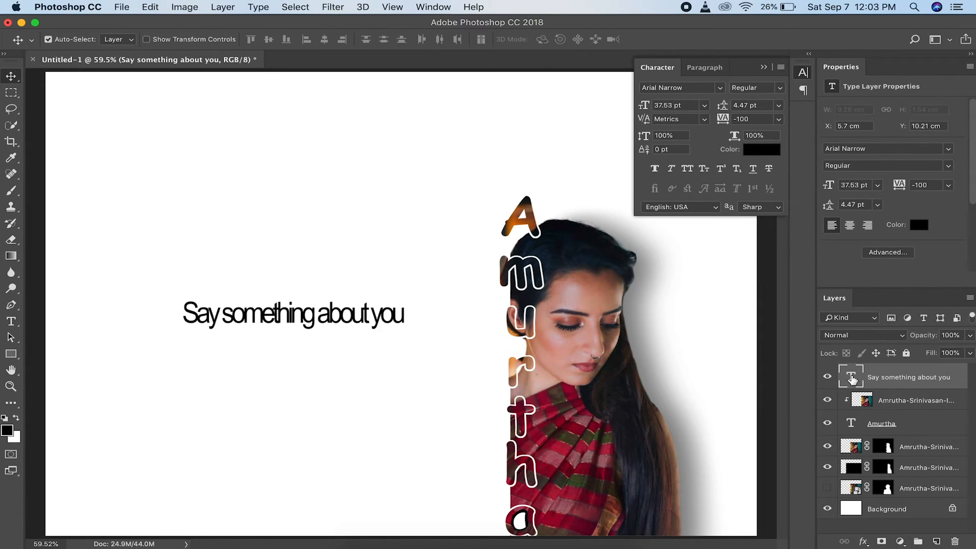
{"action": "double_click", "coordinate": [853, 379]}
{"action": "left_click", "coordinate": [778, 119]}
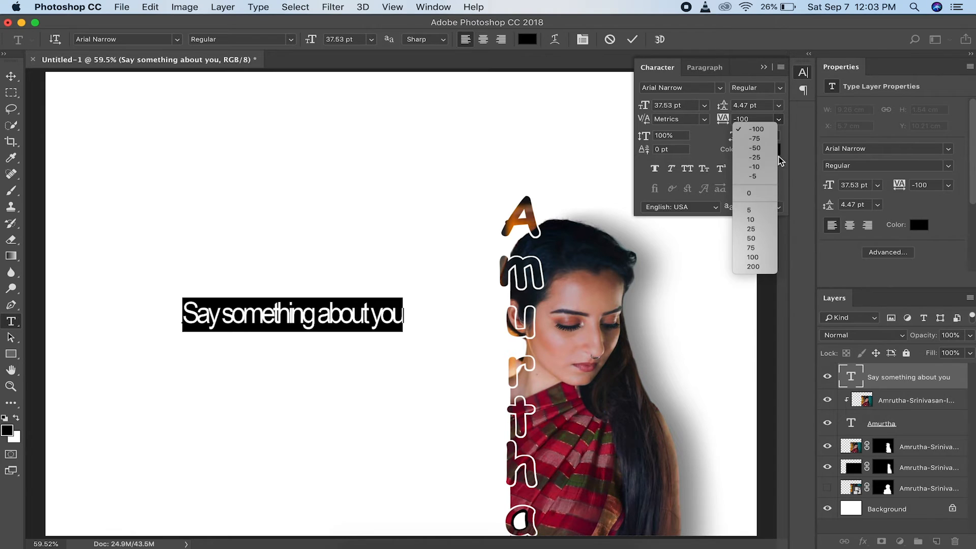
{"action": "left_click", "coordinate": [762, 194]}
{"action": "key", "text": "ctrl+Return"}
Step: Scale the caption down to about 32.7 pt and reposition it in the blank area beside the woman
{"action": "key", "text": "ctrl+t"}
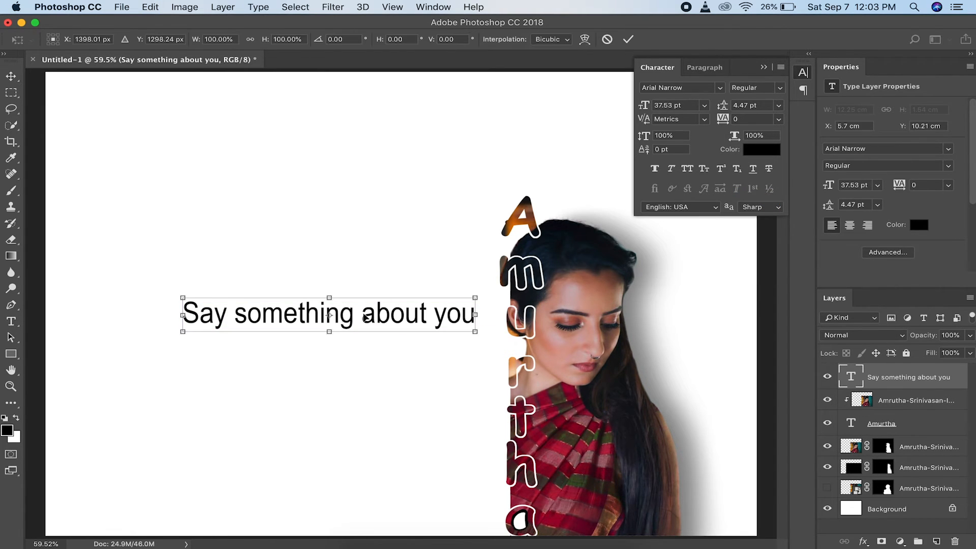
{"action": "left_click_drag", "start_coordinate": [184, 299], "coordinate": [220, 302]}
{"action": "left_click_drag", "start_coordinate": [319, 320], "coordinate": [294, 318]}
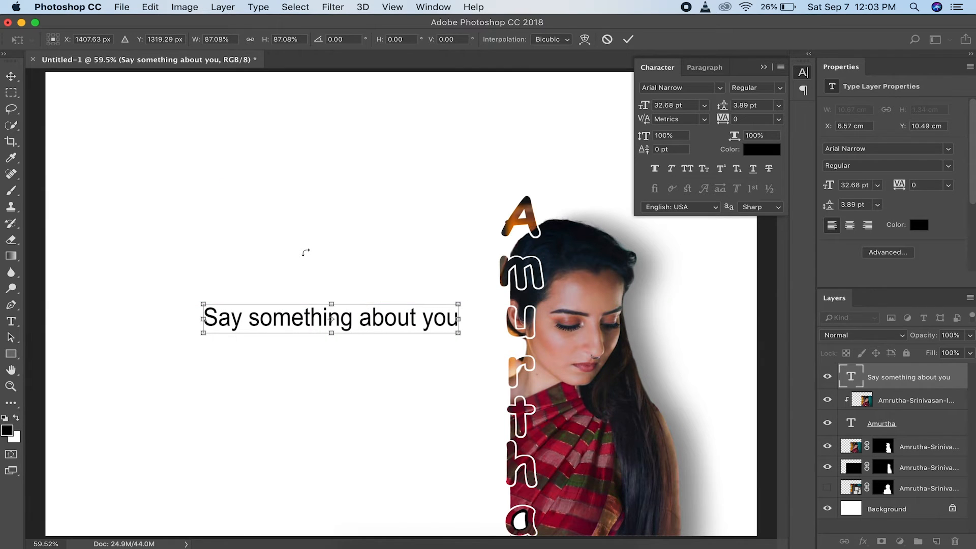
{"action": "key", "text": "Return"}
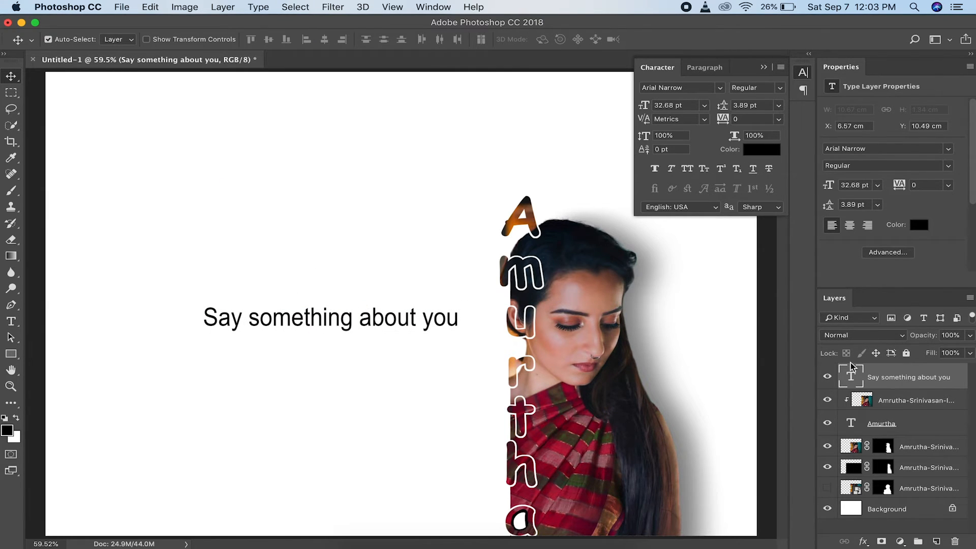
Step: Set the caption's font style to Bold
{"action": "double_click", "coordinate": [853, 377]}
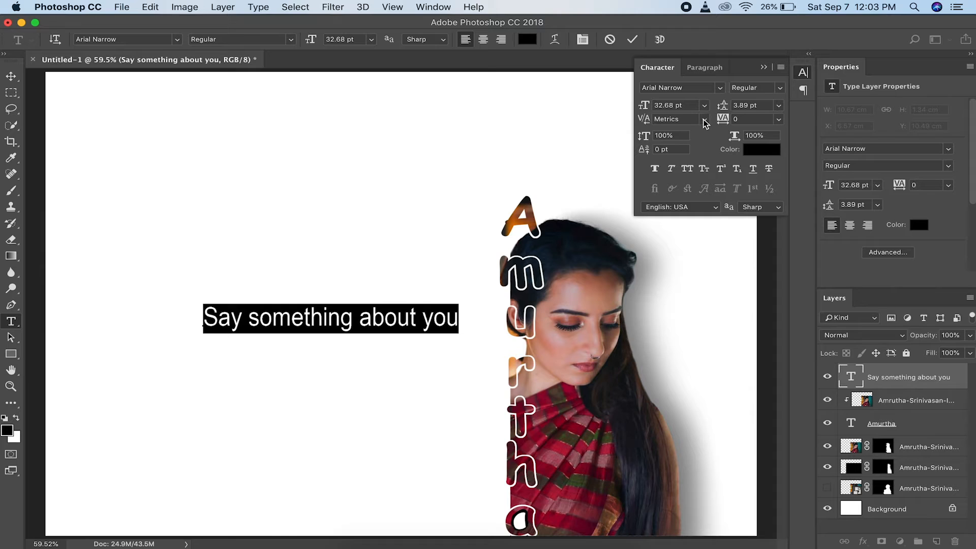
{"action": "left_click", "coordinate": [782, 90]}
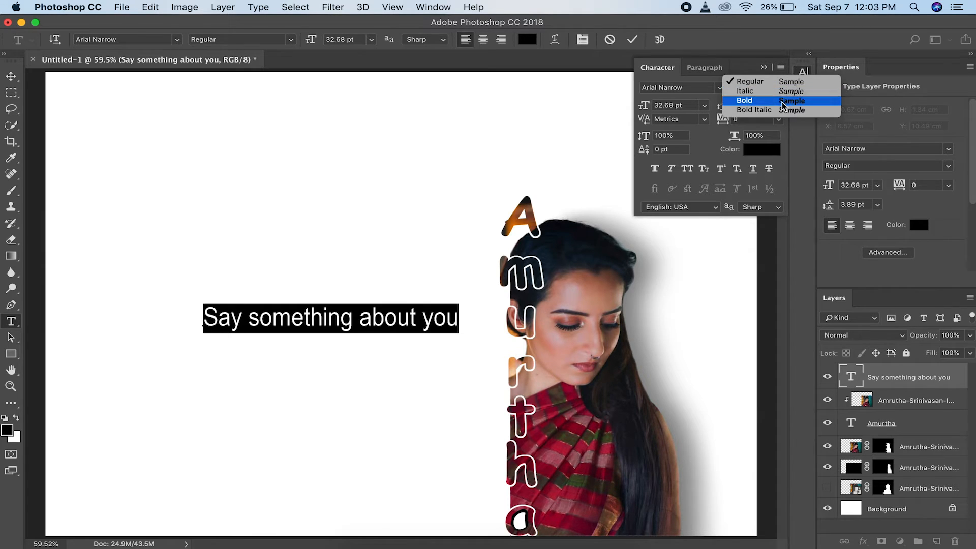
{"action": "left_click", "coordinate": [786, 101]}
{"action": "key", "text": "super+Return"}
{"action": "key", "text": "v"}
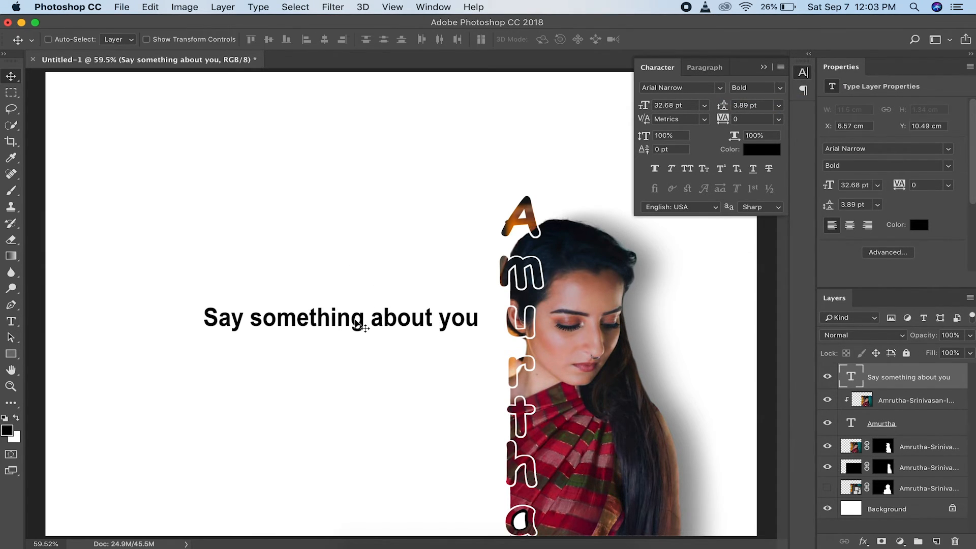
Step: Shrink the bold caption slightly to about 31.75 pt, keeping its end near the vertical name in place
{"action": "key", "text": "super+t"}
{"action": "left_click_drag", "start_coordinate": [204, 304], "coordinate": [211, 306]}
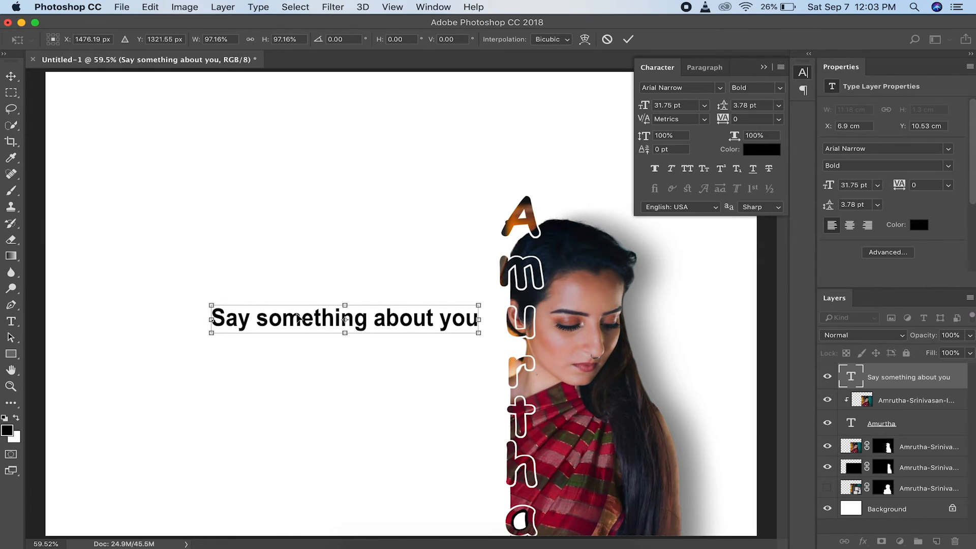
{"action": "key", "text": "Return"}
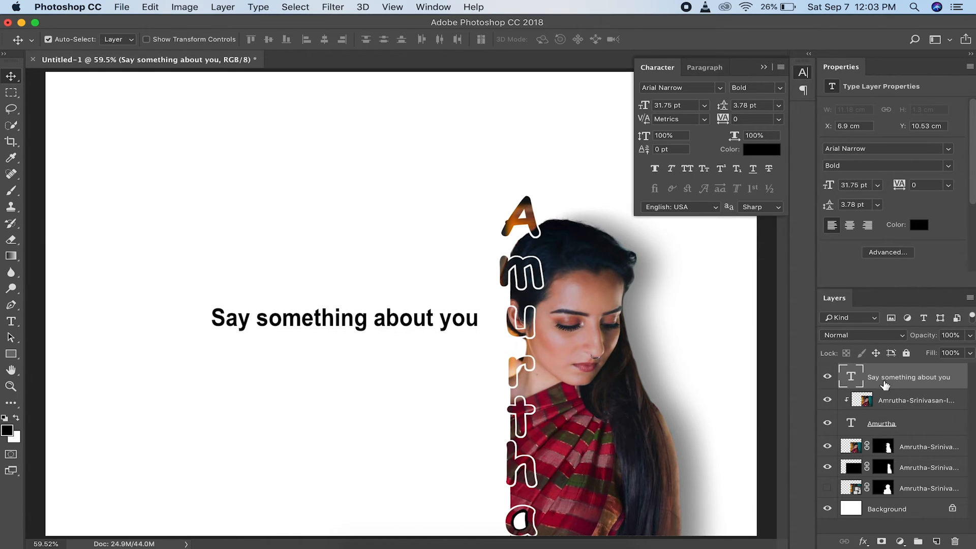
Step: Duplicate the caption layer and place the copy directly below the original, scaled down to about 21 pt with the line ends aligned
{"action": "key", "text": "super+j"}
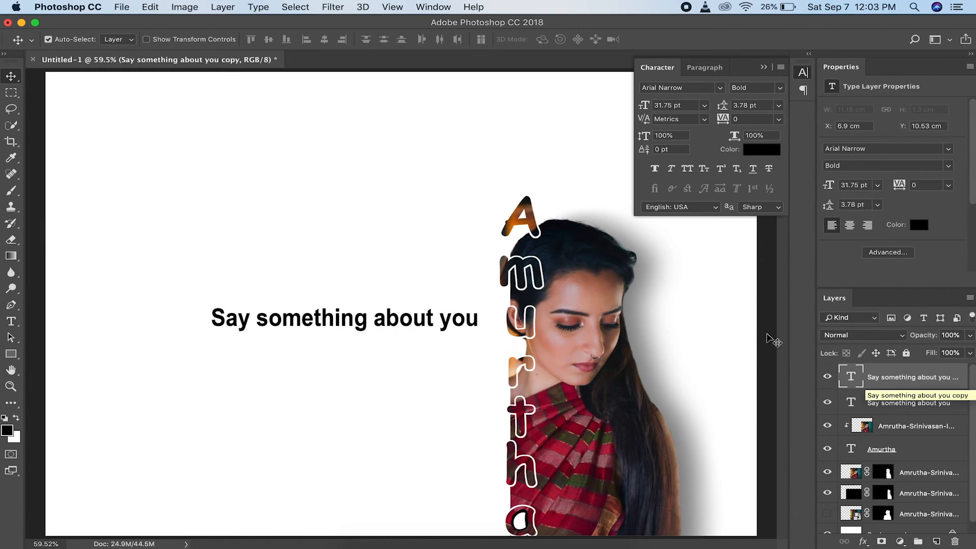
{"action": "left_click_drag", "start_coordinate": [399, 324], "coordinate": [400, 351]}
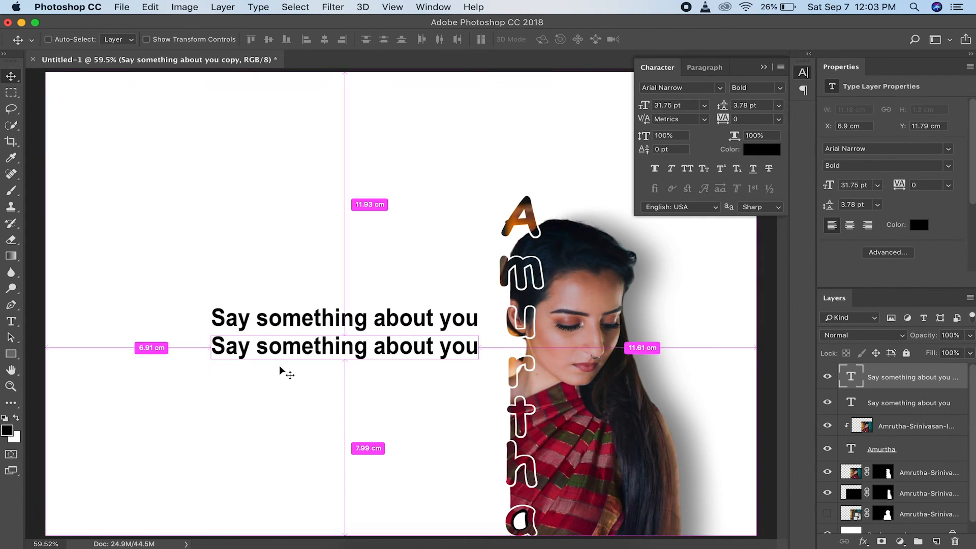
{"action": "key", "text": "super+t"}
{"action": "left_click_drag", "start_coordinate": [212, 358], "coordinate": [299, 348]}
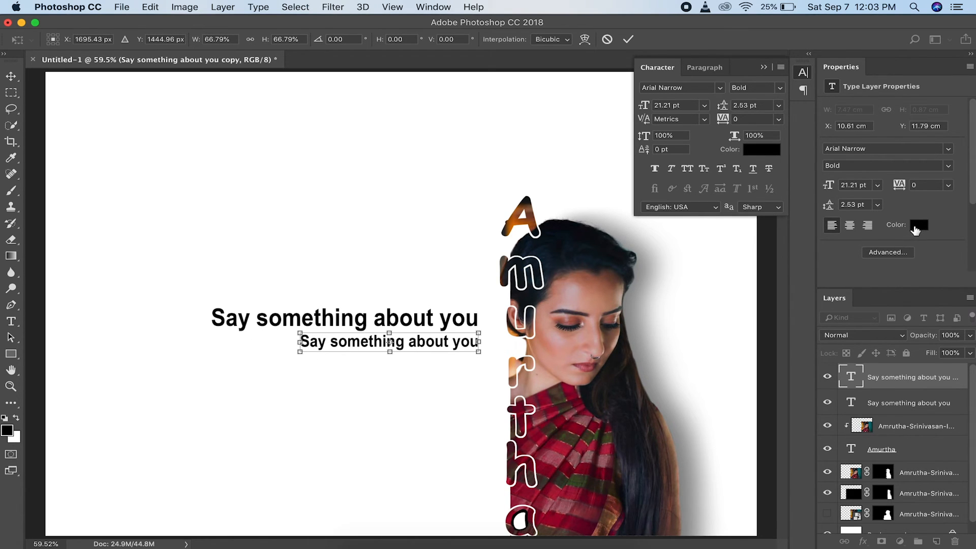
{"action": "key", "text": "Return"}
Step: Change the text color of the smaller caption copy to dark gray
{"action": "left_click", "coordinate": [918, 225]}
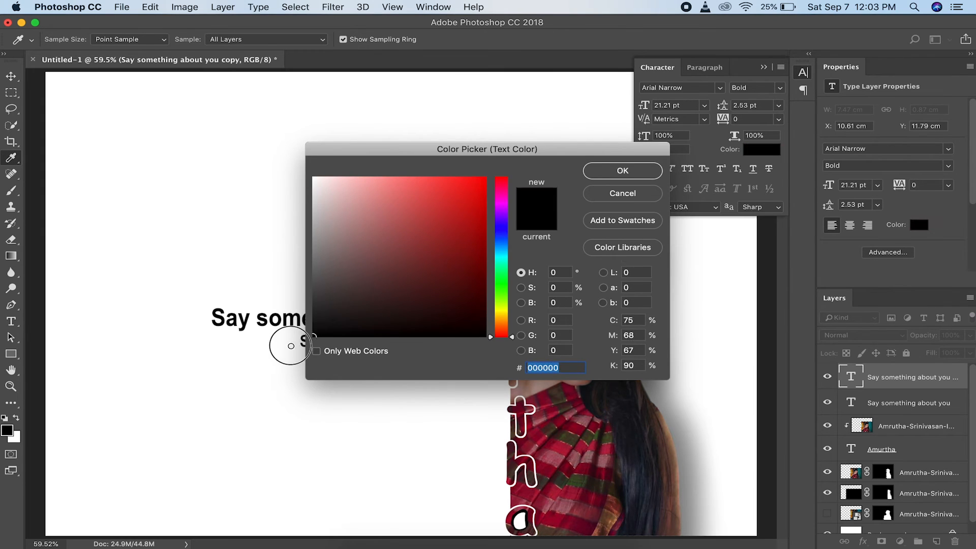
{"action": "left_click_drag", "start_coordinate": [291, 345], "coordinate": [305, 305]}
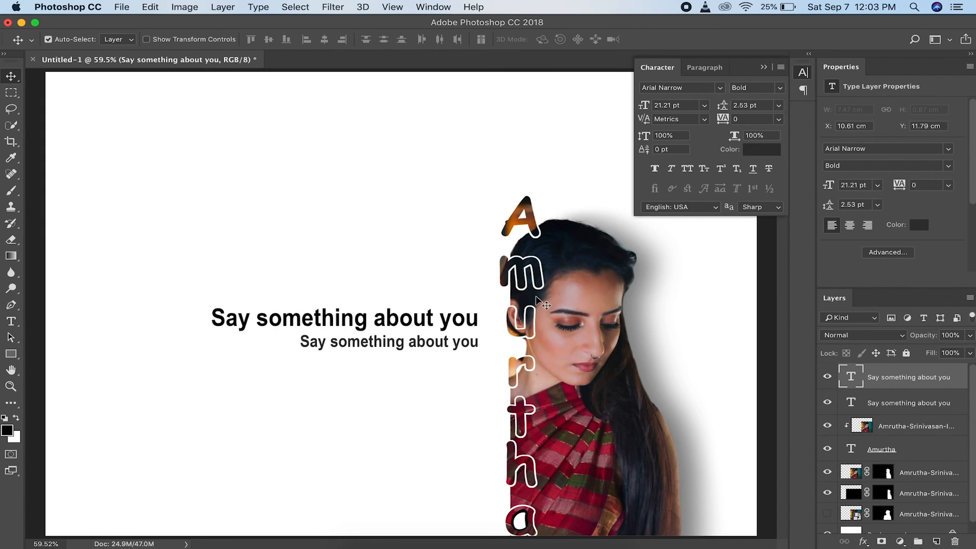
Step: Scale the caption copy down to about 17.4 pt and set its font style to Italic
{"action": "key", "text": "ctrl+t"}
{"action": "left_click_drag", "start_coordinate": [300, 349], "coordinate": [332, 349]}
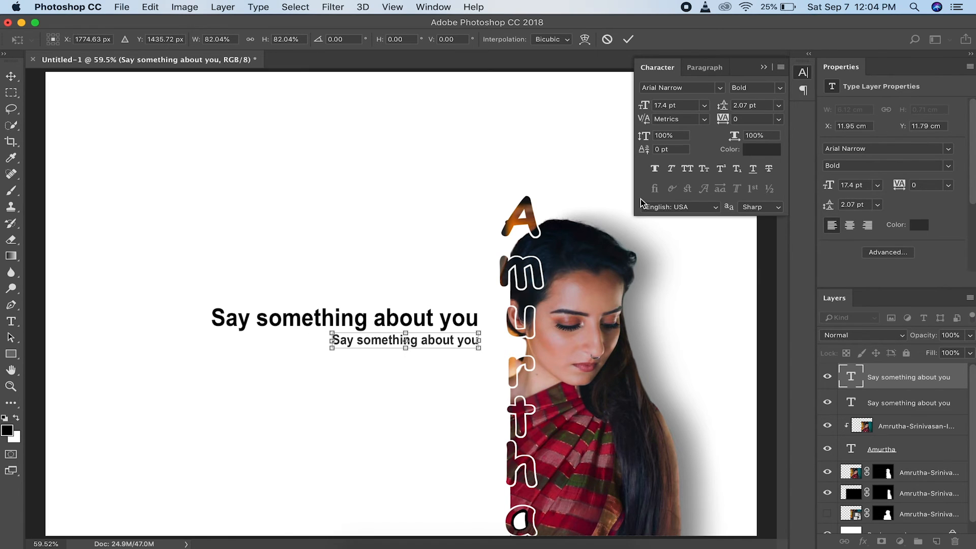
{"action": "left_click", "coordinate": [781, 90]}
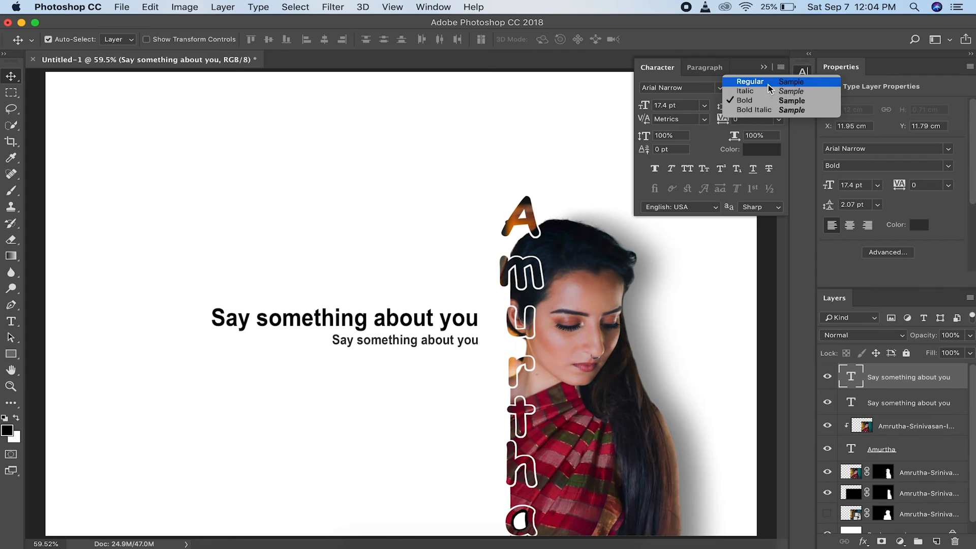
{"action": "left_click", "coordinate": [768, 92]}
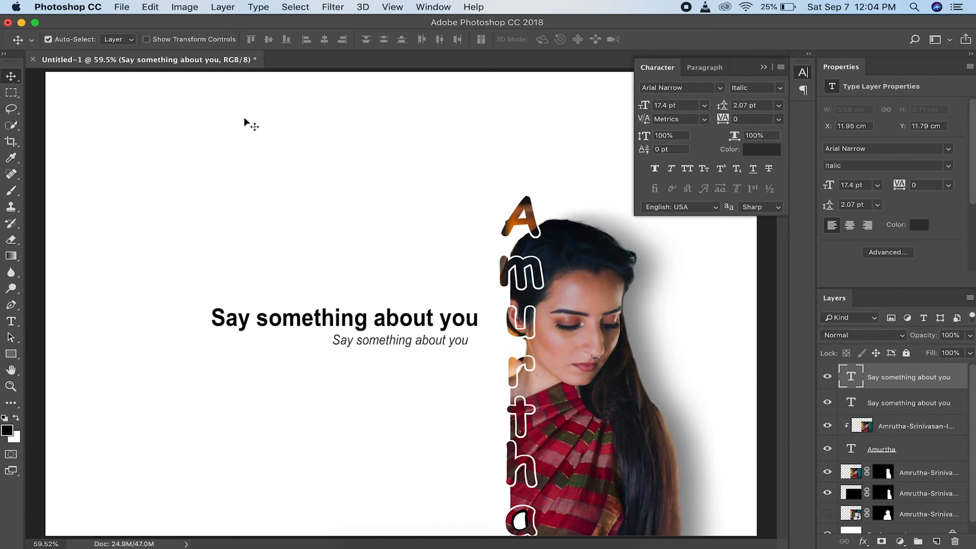
Step: Select both caption layers, move them down together beside the woman's shoulder and enlarge them slightly
{"action": "left_click", "coordinate": [903, 409]}
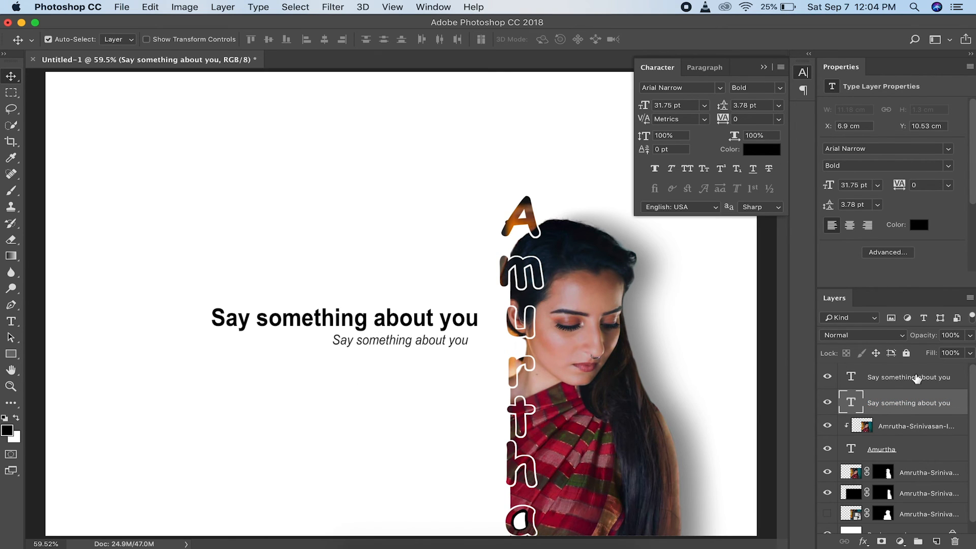
{"action": "left_click", "coordinate": [915, 377], "text": "shift"}
{"action": "left_click_drag", "start_coordinate": [405, 326], "coordinate": [406, 390]}
{"action": "key", "text": "ctrl+t"}
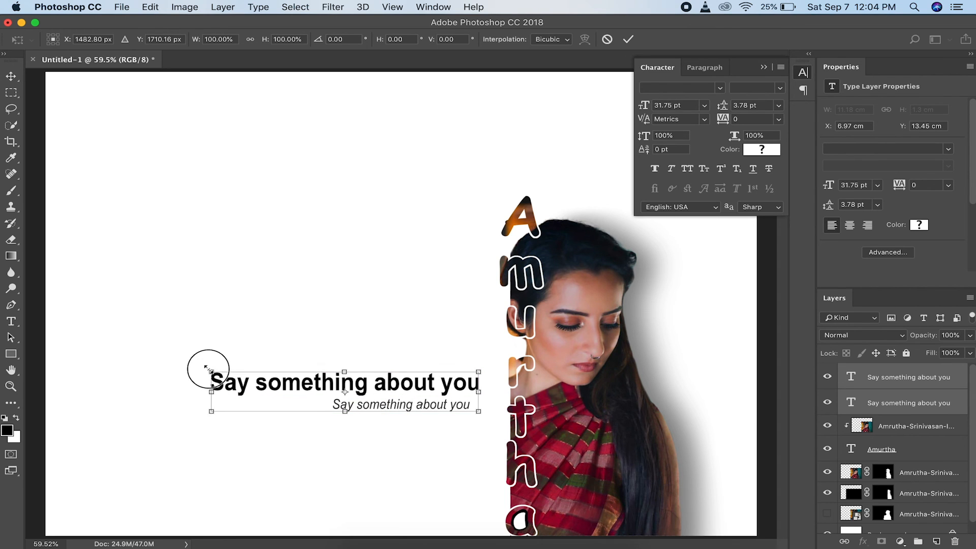
{"action": "left_click_drag", "start_coordinate": [209, 369], "coordinate": [192, 362]}
{"action": "key", "text": "Return"}
Step: Deselect the caption layers, collapse the Character settings and fit the canvas to the view
{"action": "left_click", "coordinate": [258, 324]}
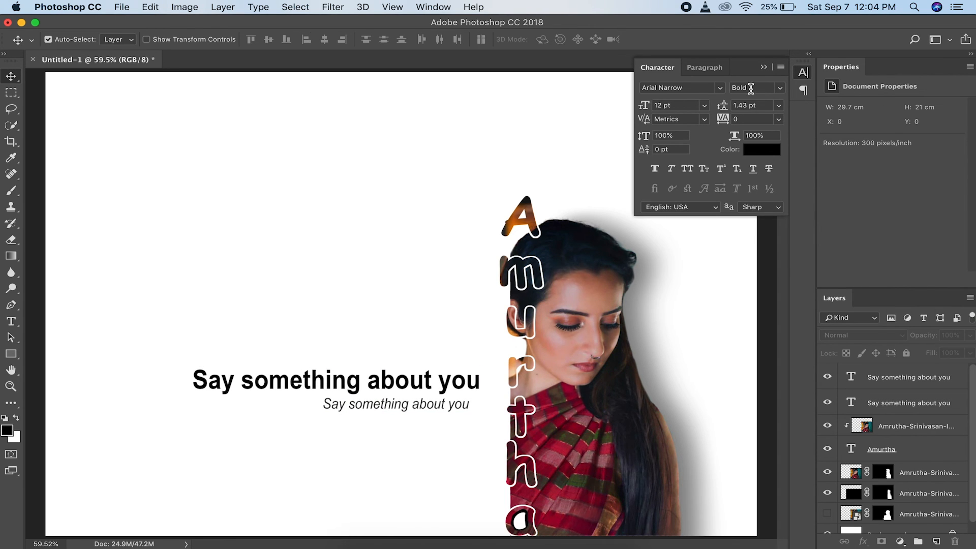
{"action": "left_click", "coordinate": [763, 68]}
{"action": "key", "text": "ctrl+0"}
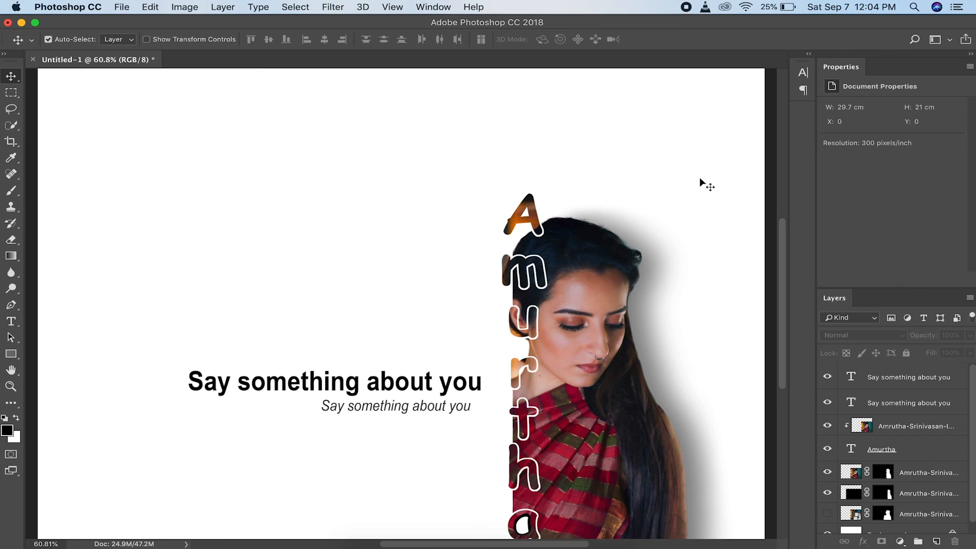